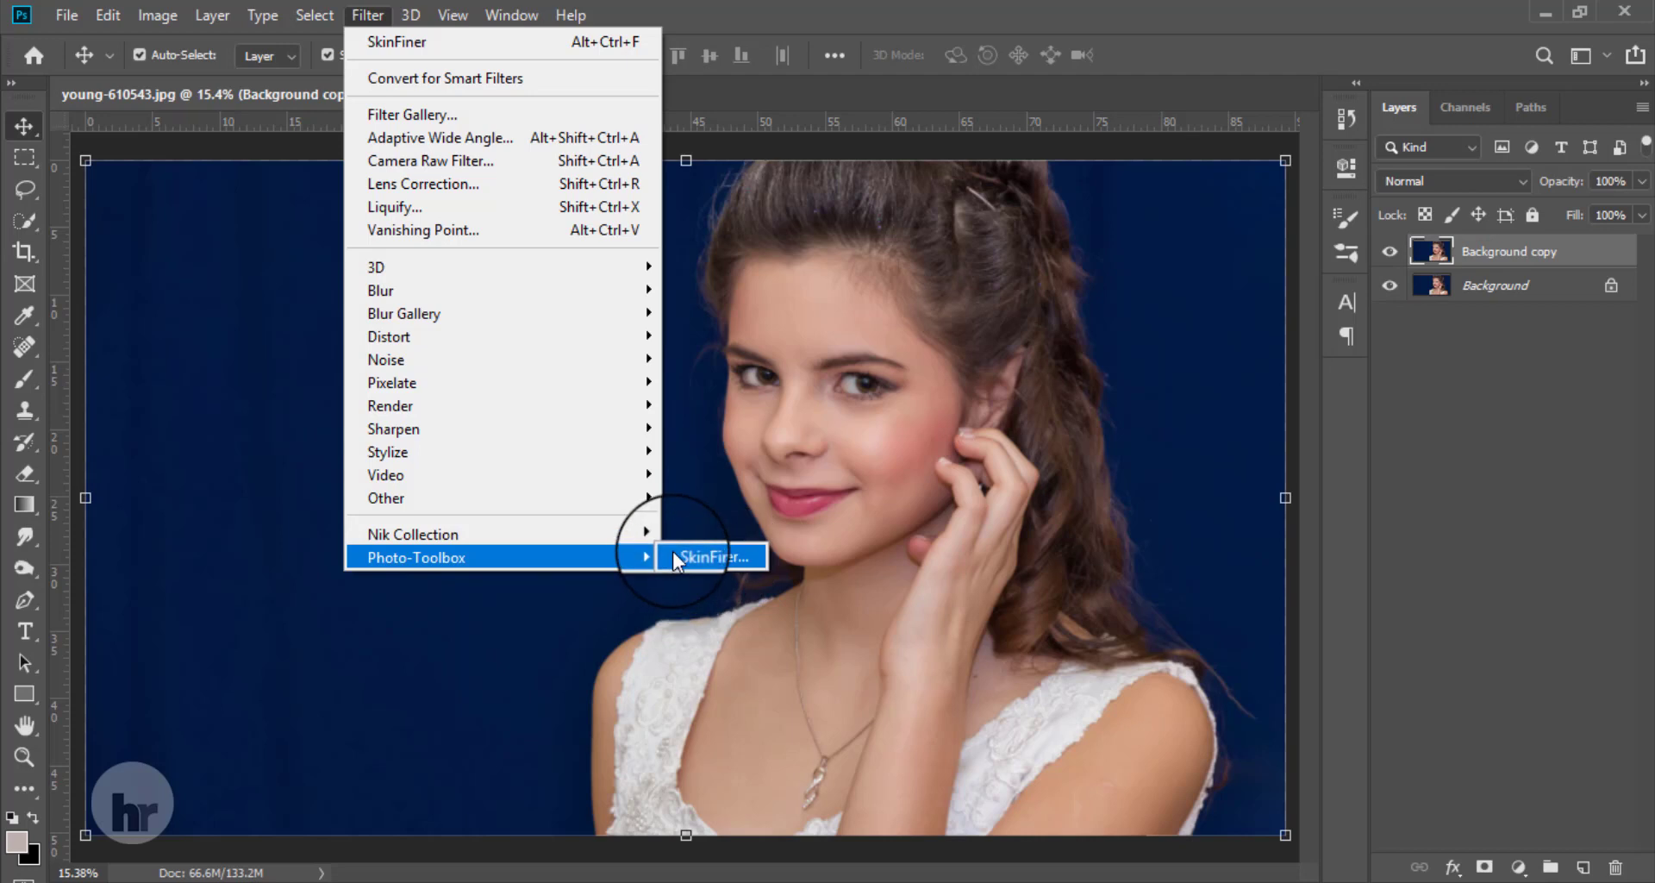
# Open the SkinFiner filter on the Background copy layer and frame the face in the before and after previews
pyautogui.click(684, 555)
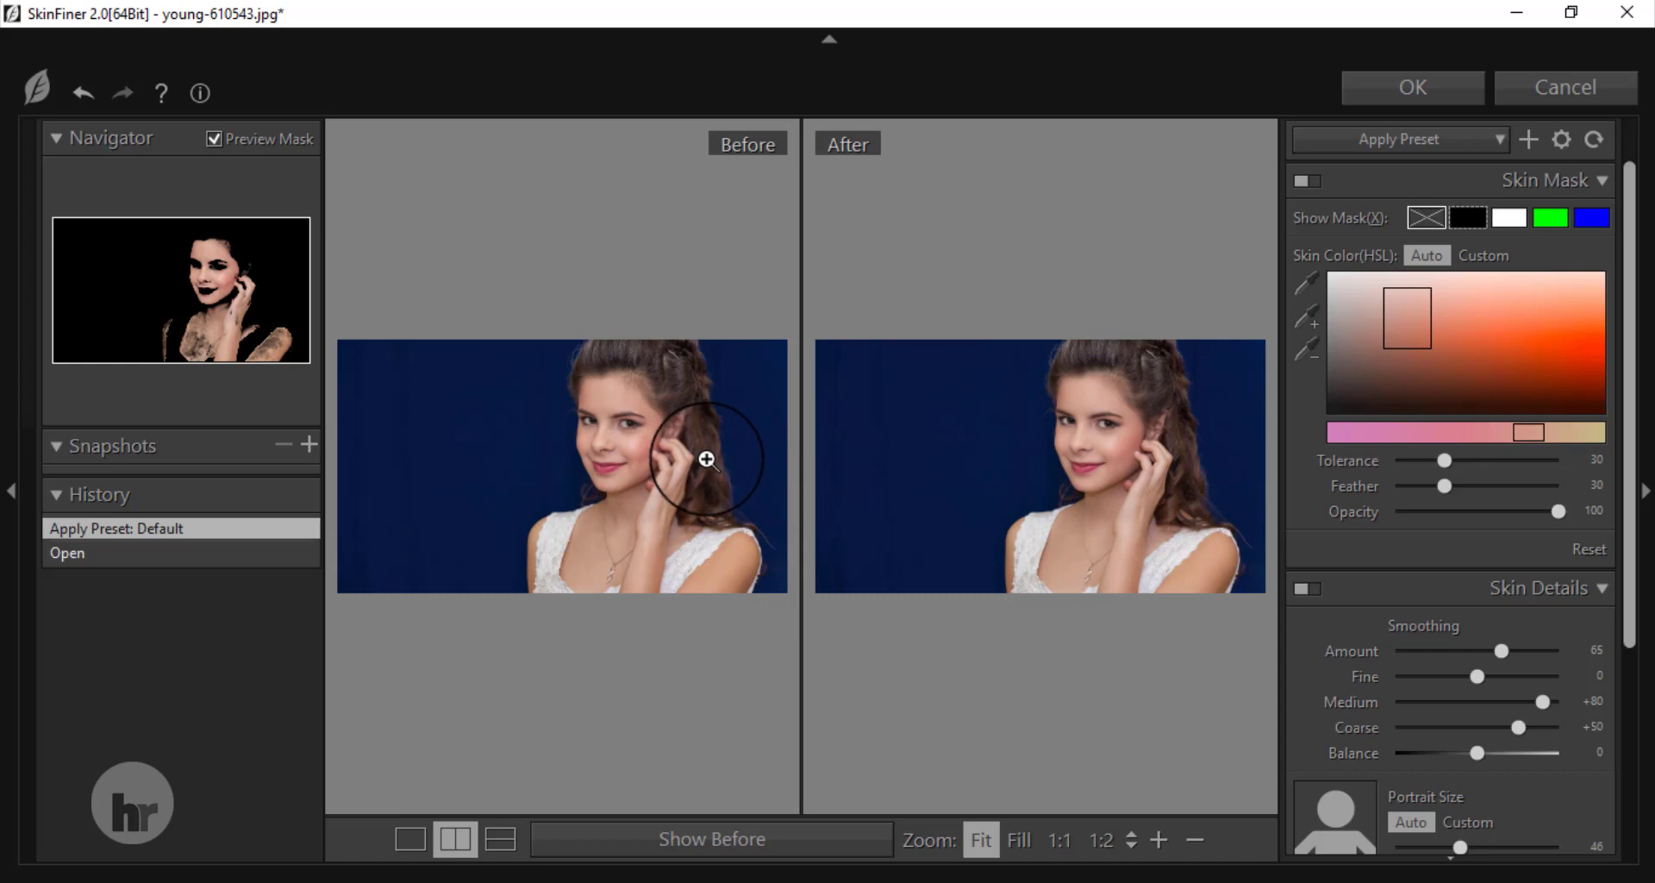
pyautogui.click(671, 435)
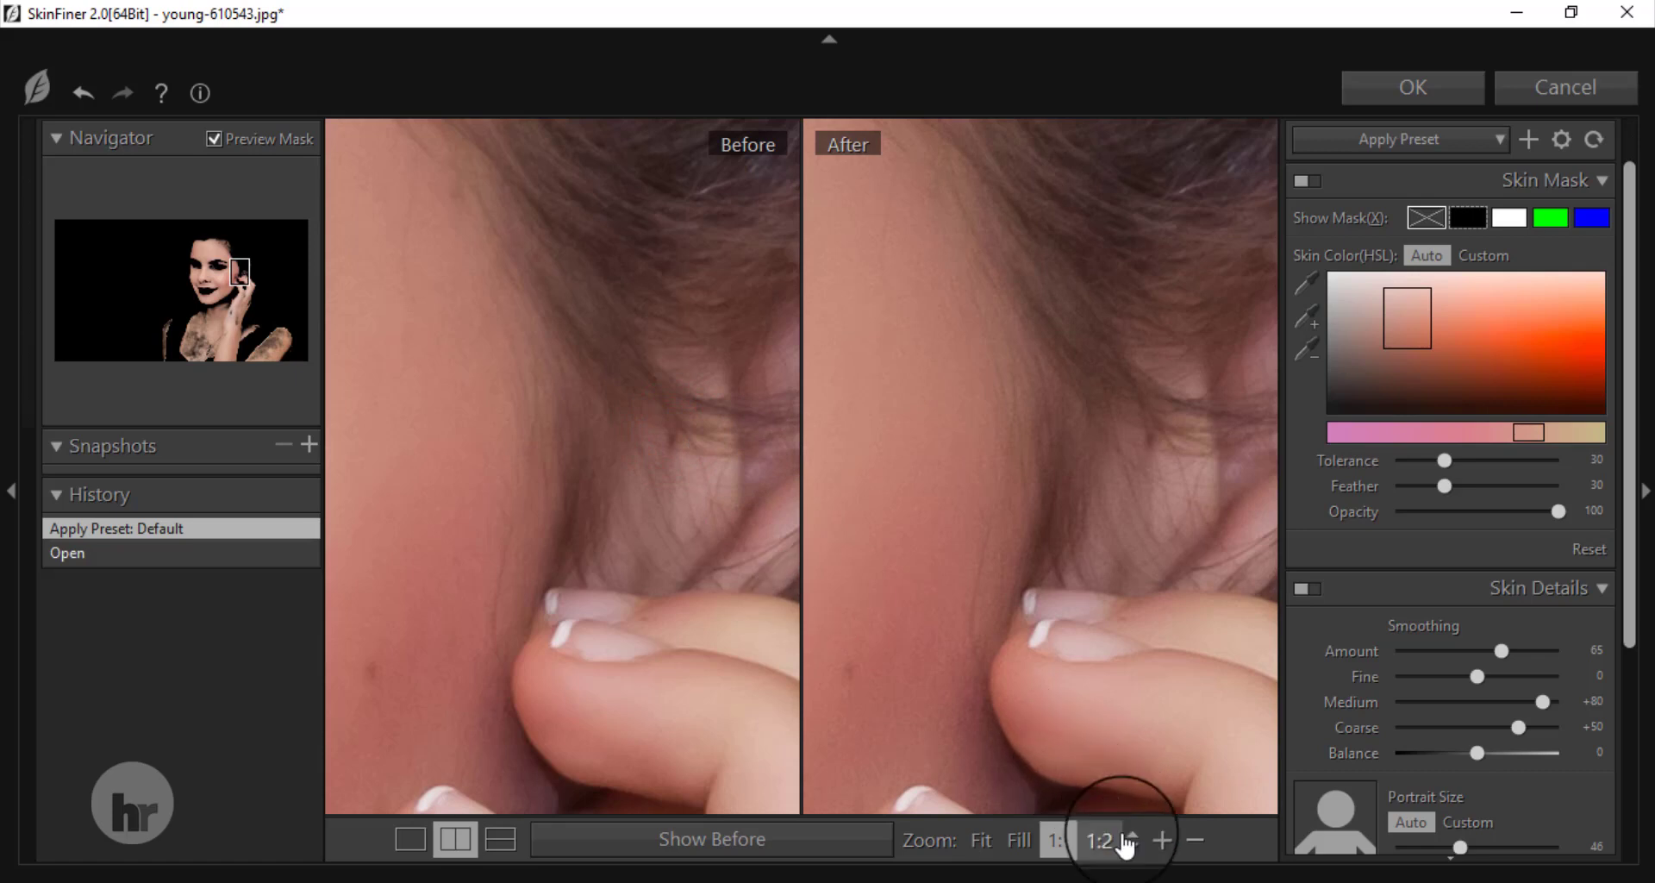
pyautogui.click(1194, 840)
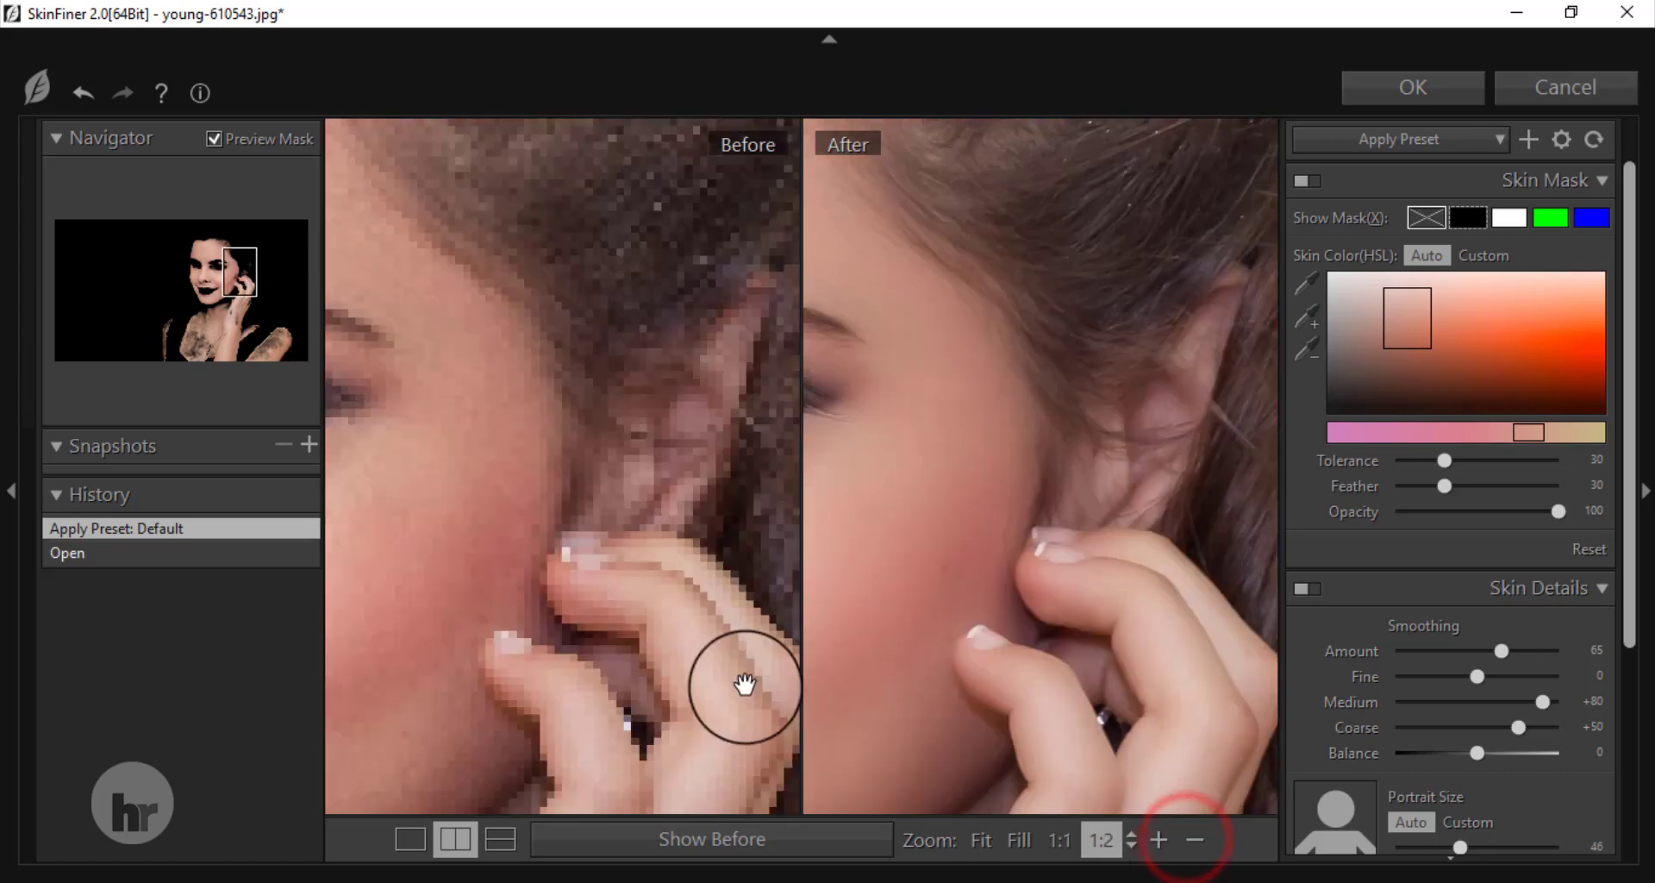
pyautogui.moveTo(552, 567); pyautogui.dragTo(1053, 592)
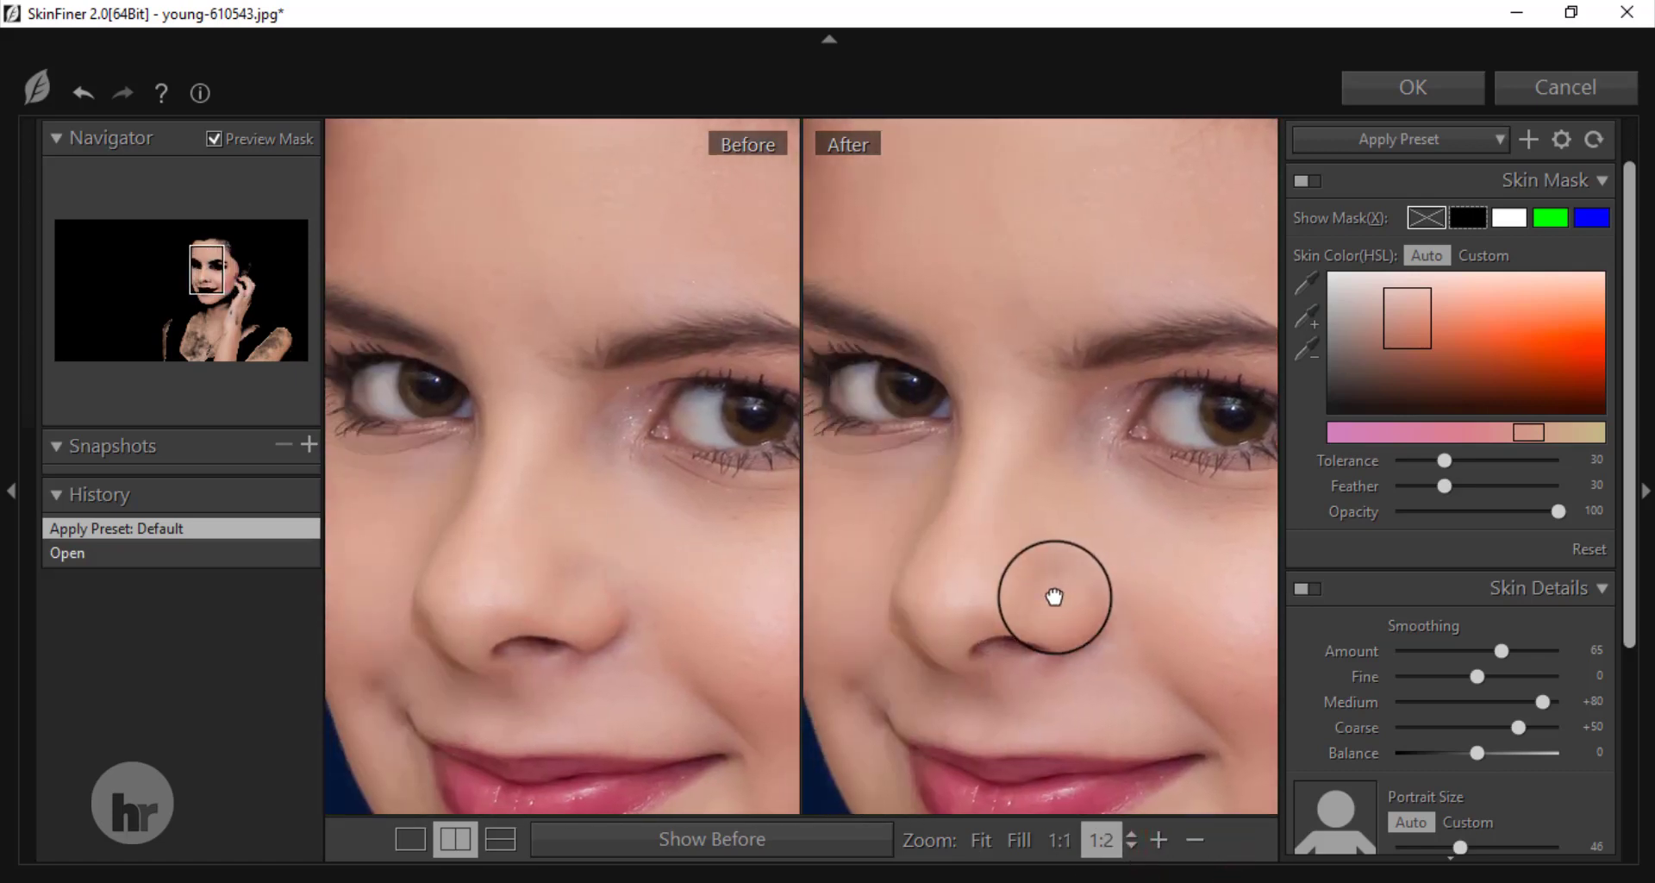
pyautogui.click(1194, 841)
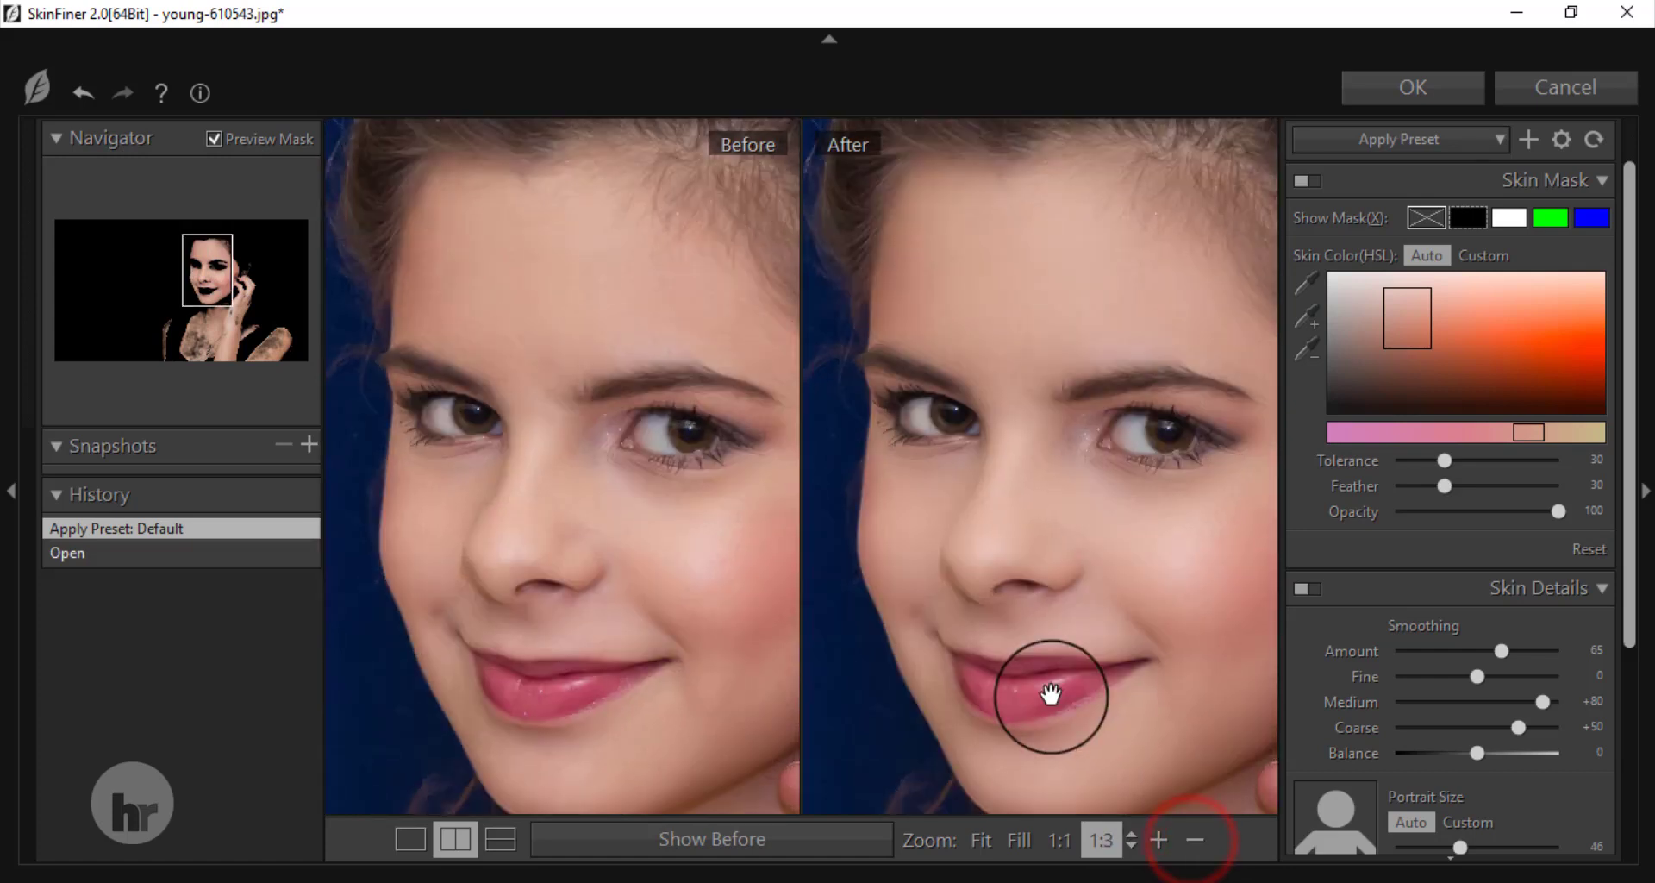
pyautogui.moveTo(1053, 690); pyautogui.dragTo(1021, 660)
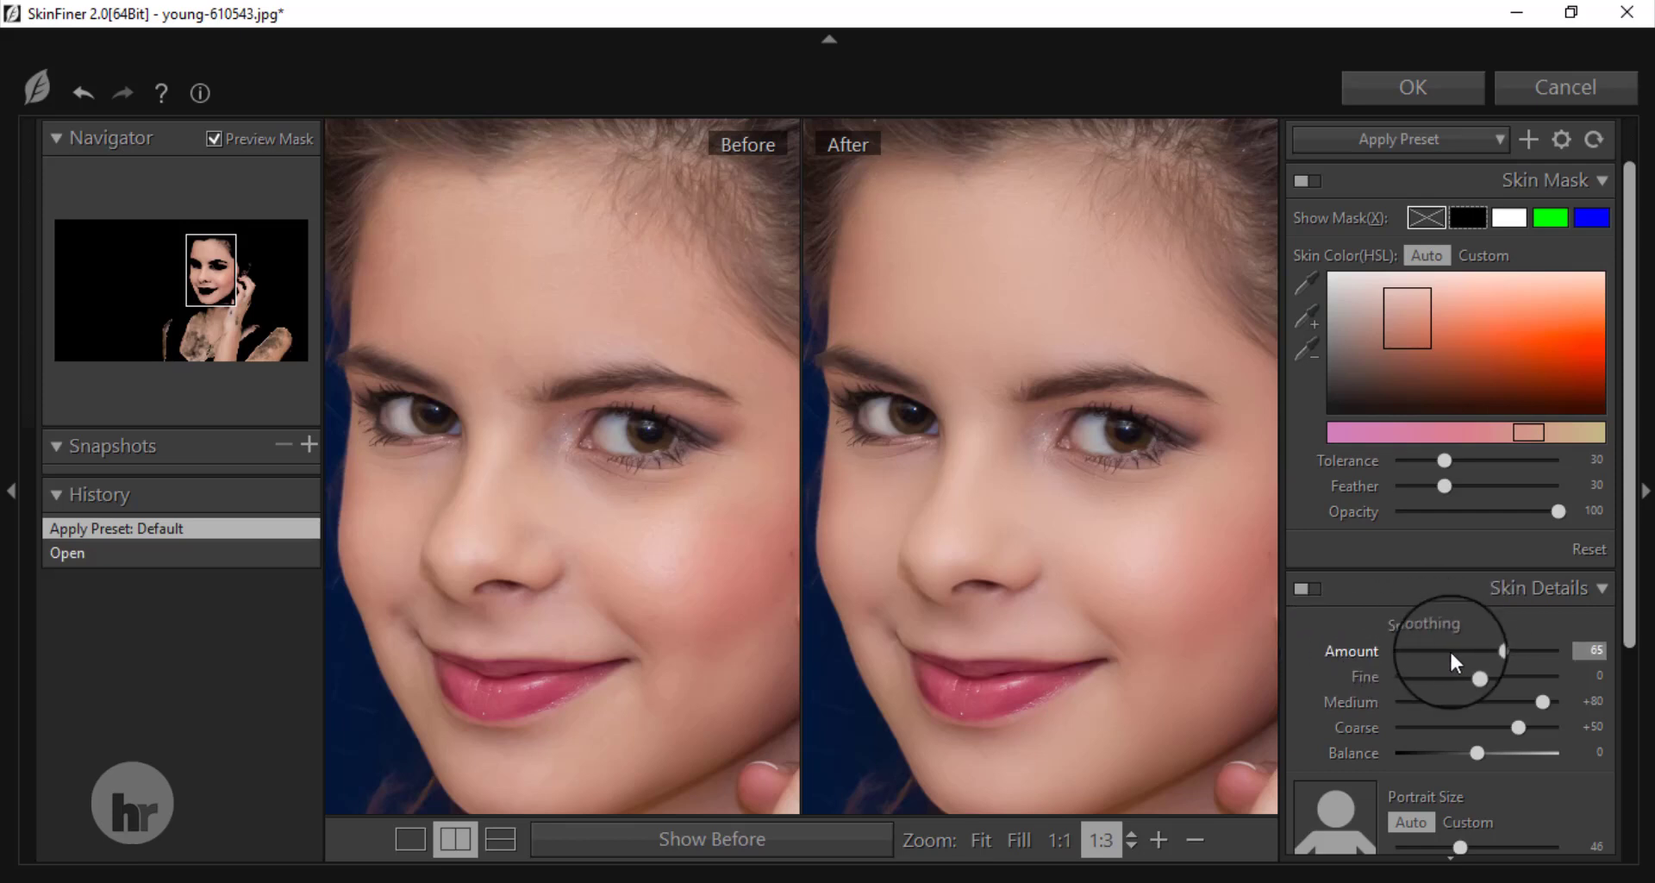
# Set the skin smoothing Amount to 42, Fine to +100 and Medium to -23
pyautogui.moveTo(1499, 653); pyautogui.dragTo(1534, 657)
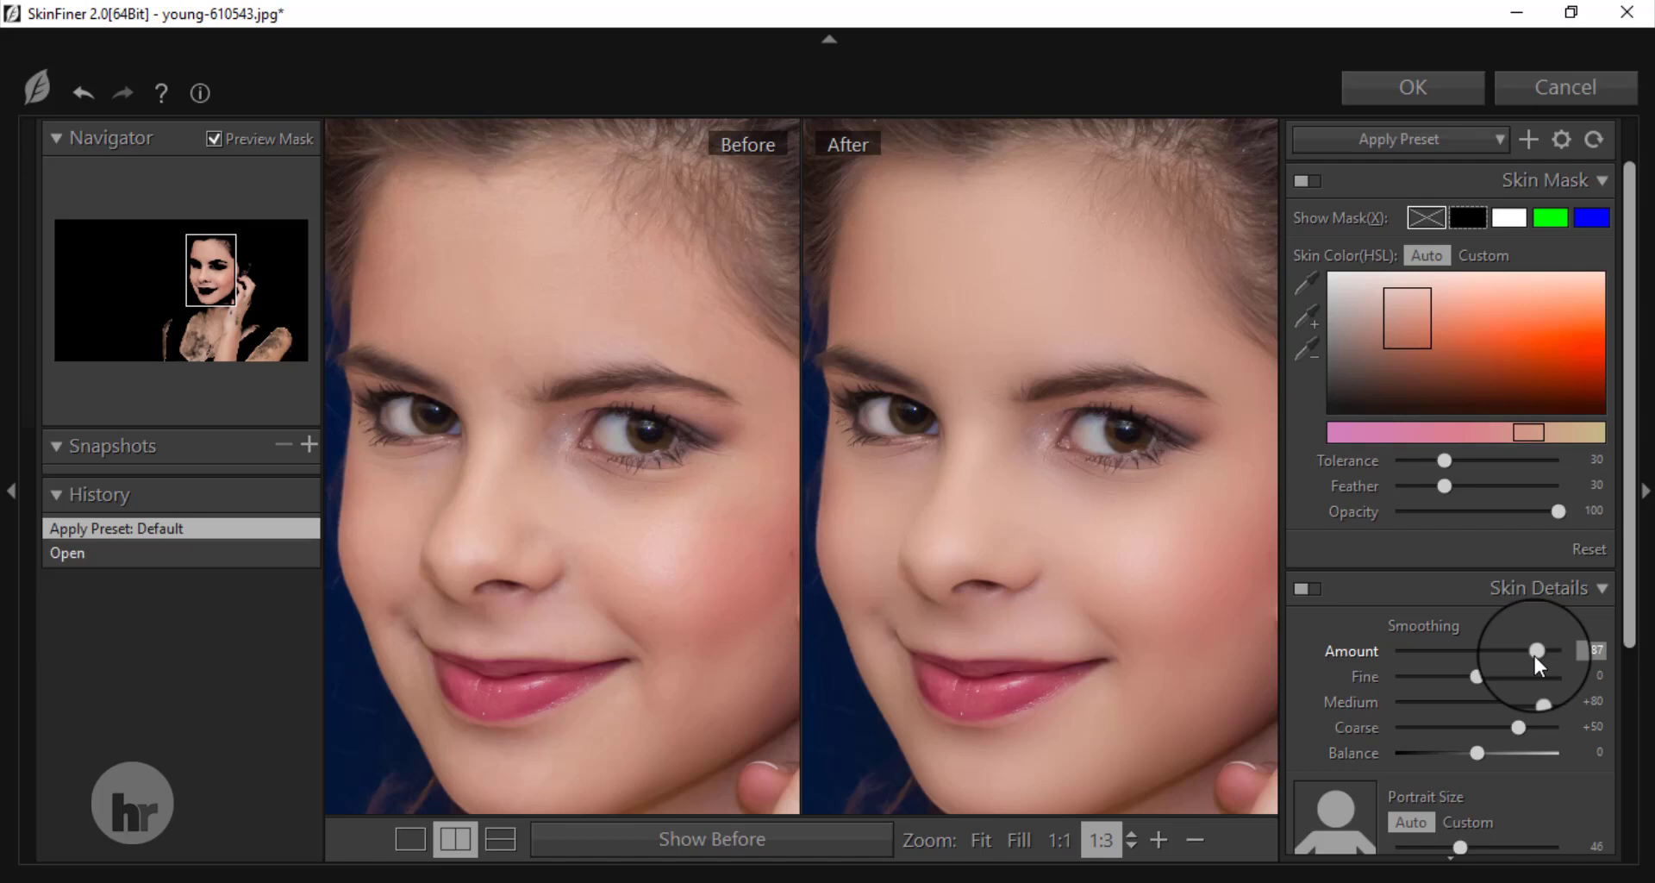
pyautogui.moveTo(1534, 655); pyautogui.dragTo(1465, 665)
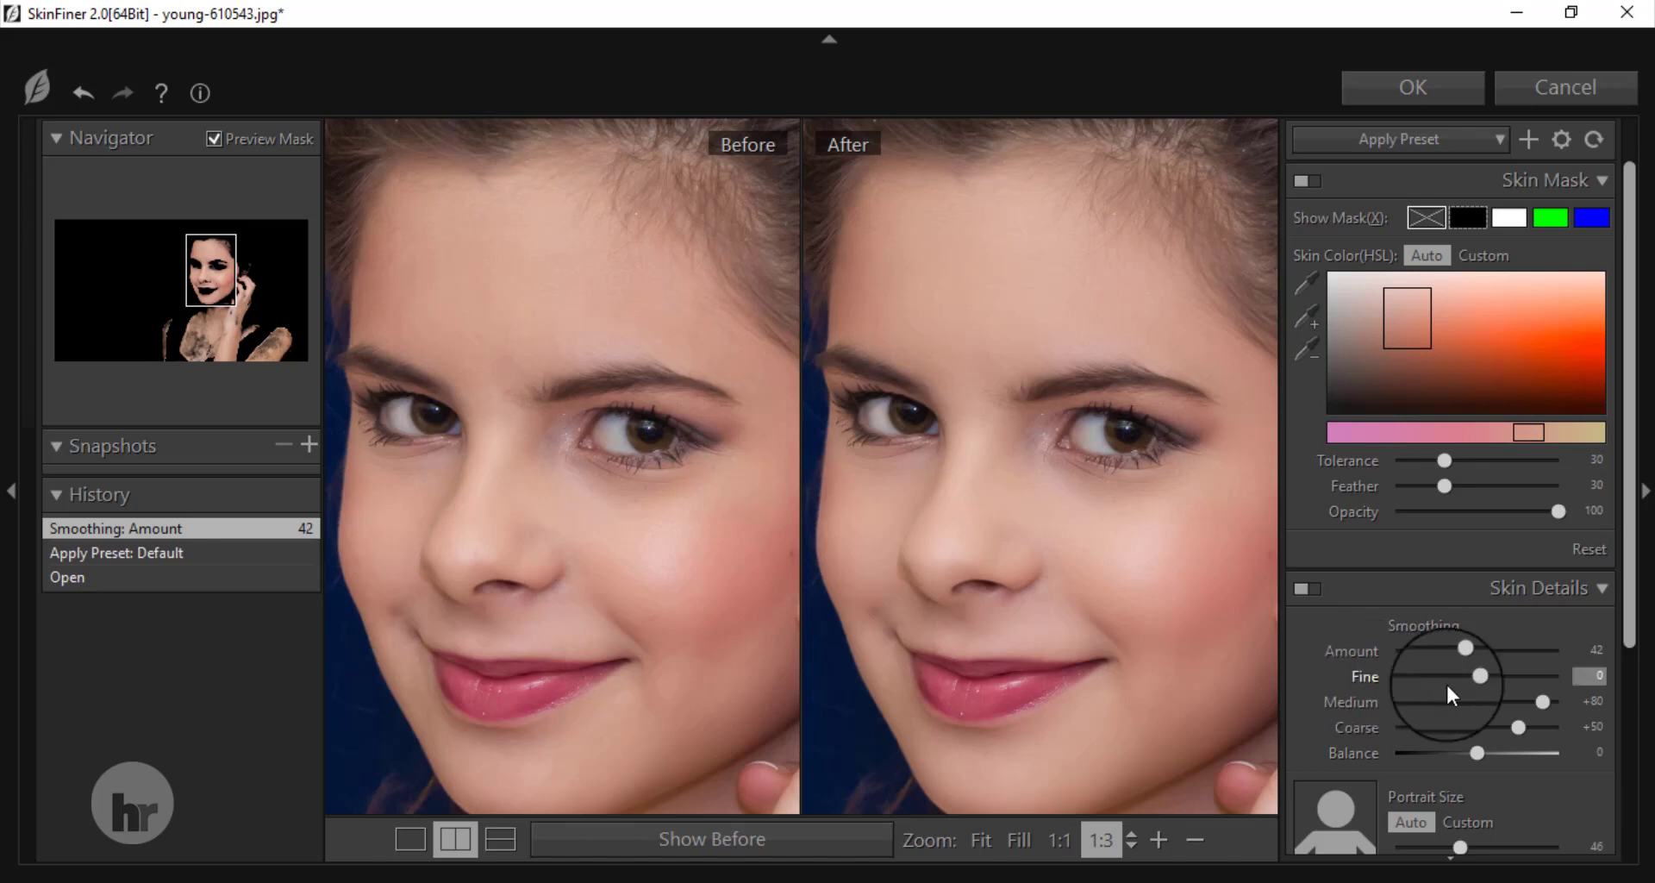
pyautogui.moveTo(1476, 678); pyautogui.dragTo(1574, 693)
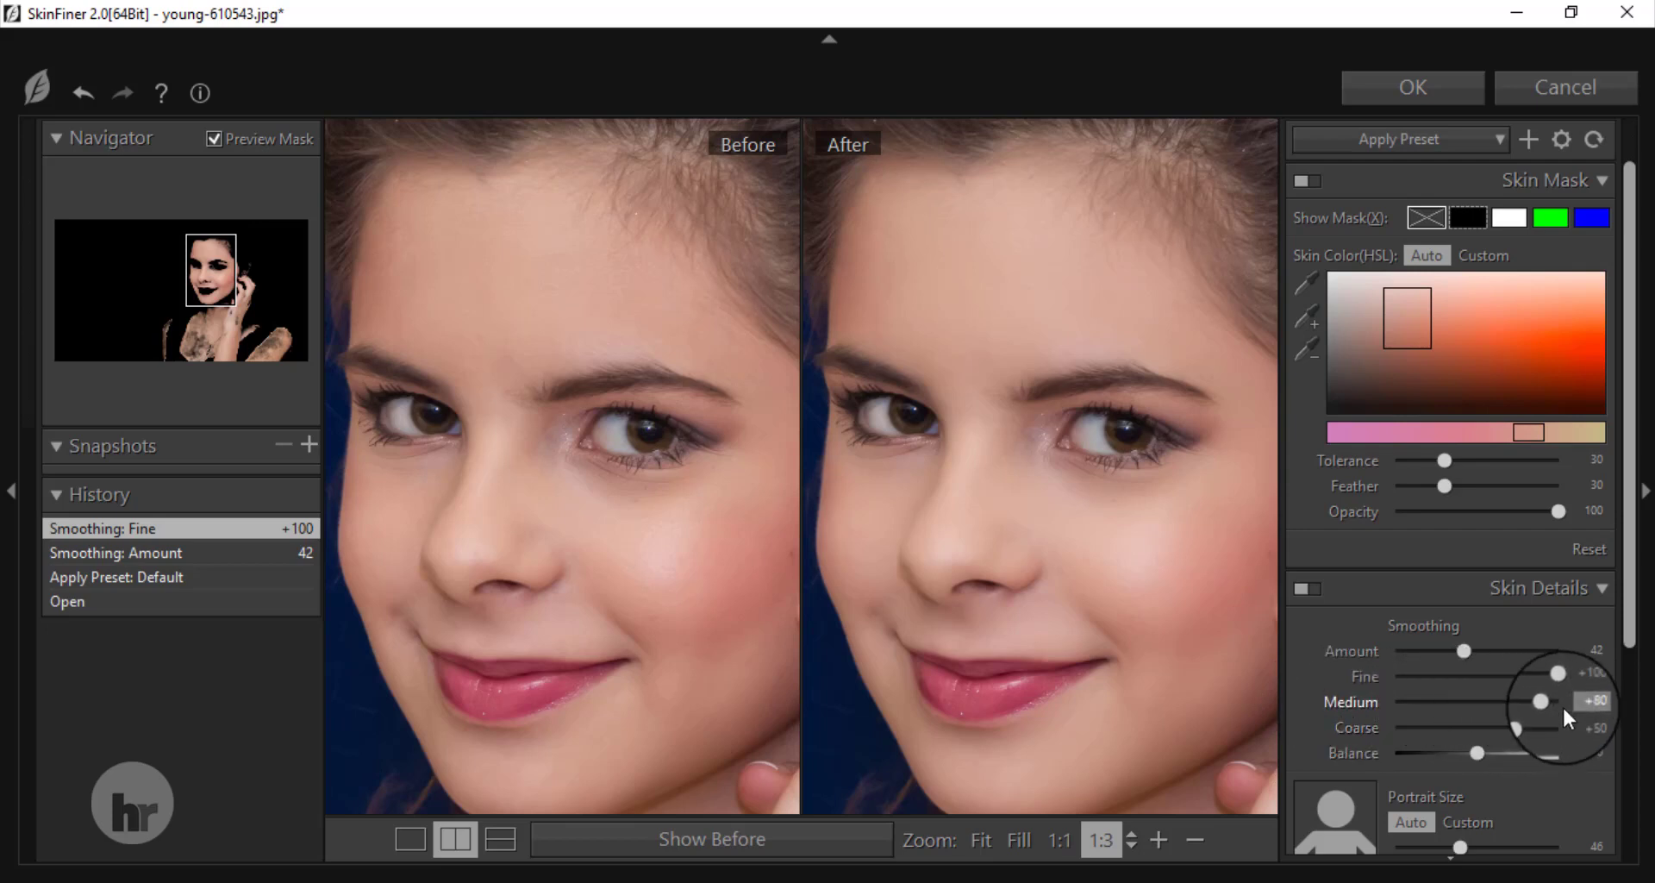
pyautogui.moveTo(1543, 700); pyautogui.dragTo(1456, 748)
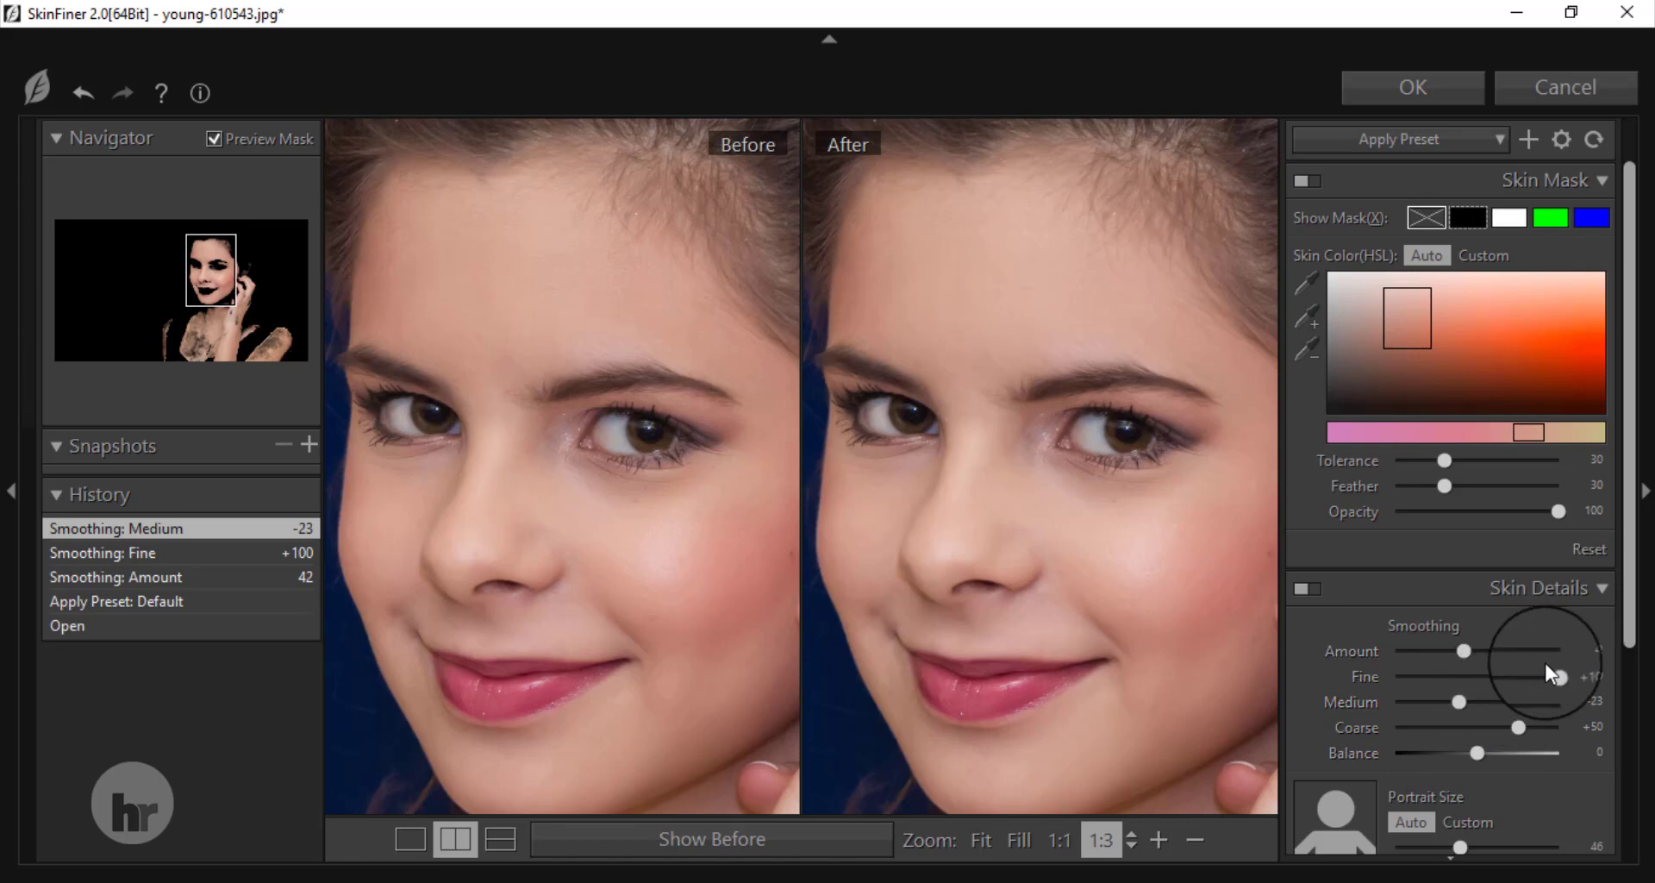
# Set the skin smoothing Coarse value to -26 and Balance to +30
pyautogui.scroll(-2, 1544, 661)
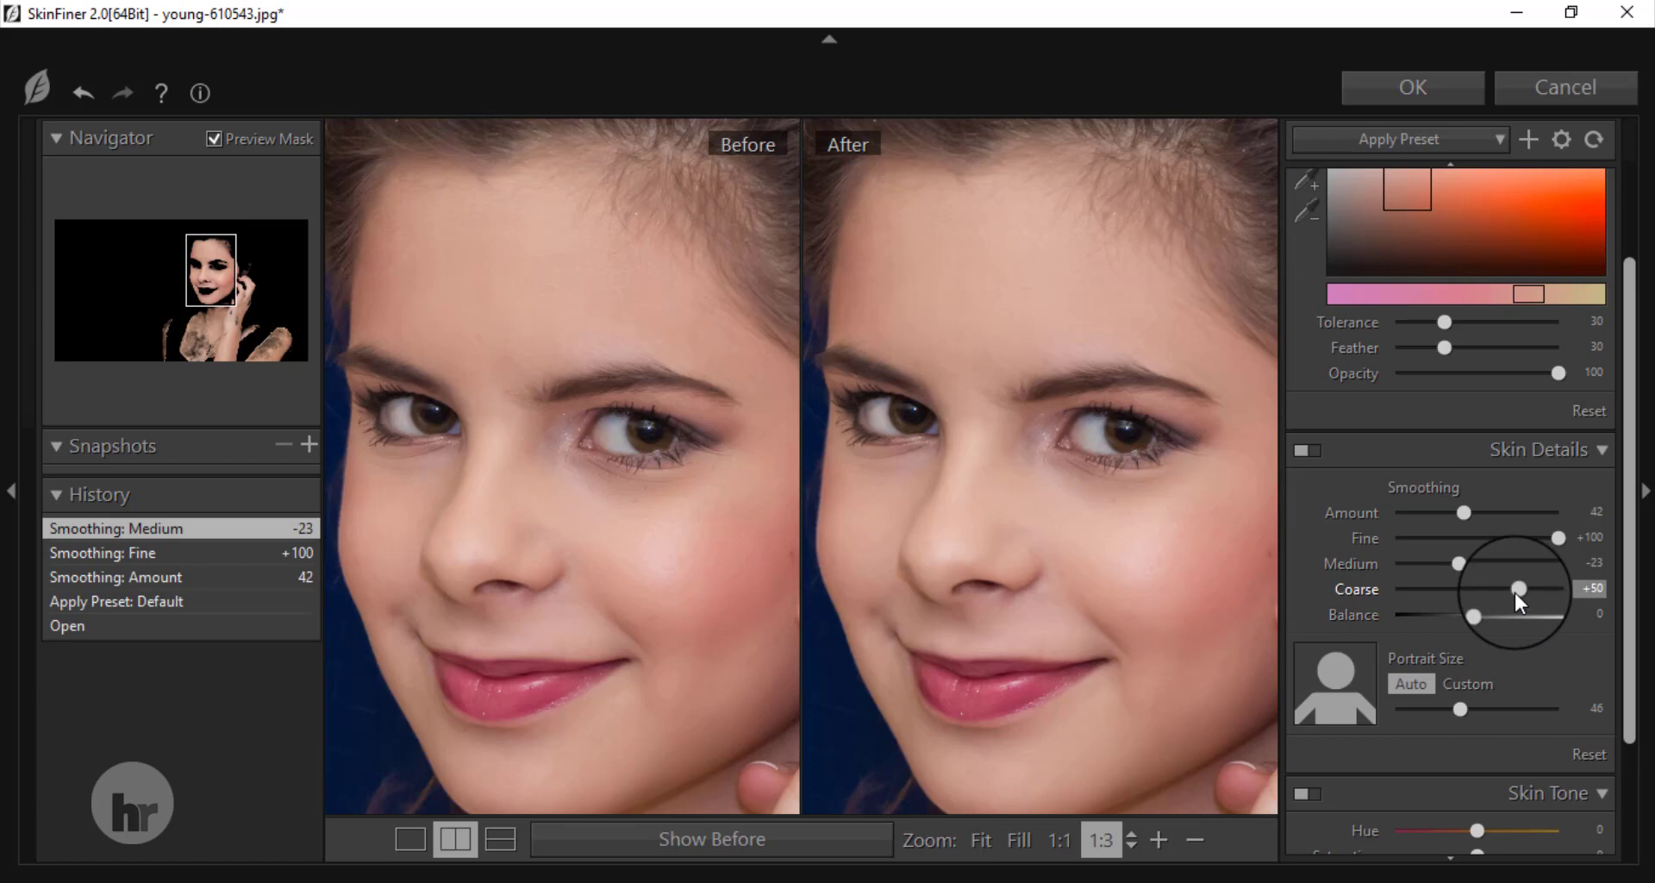
pyautogui.moveTo(1515, 593); pyautogui.dragTo(1455, 613)
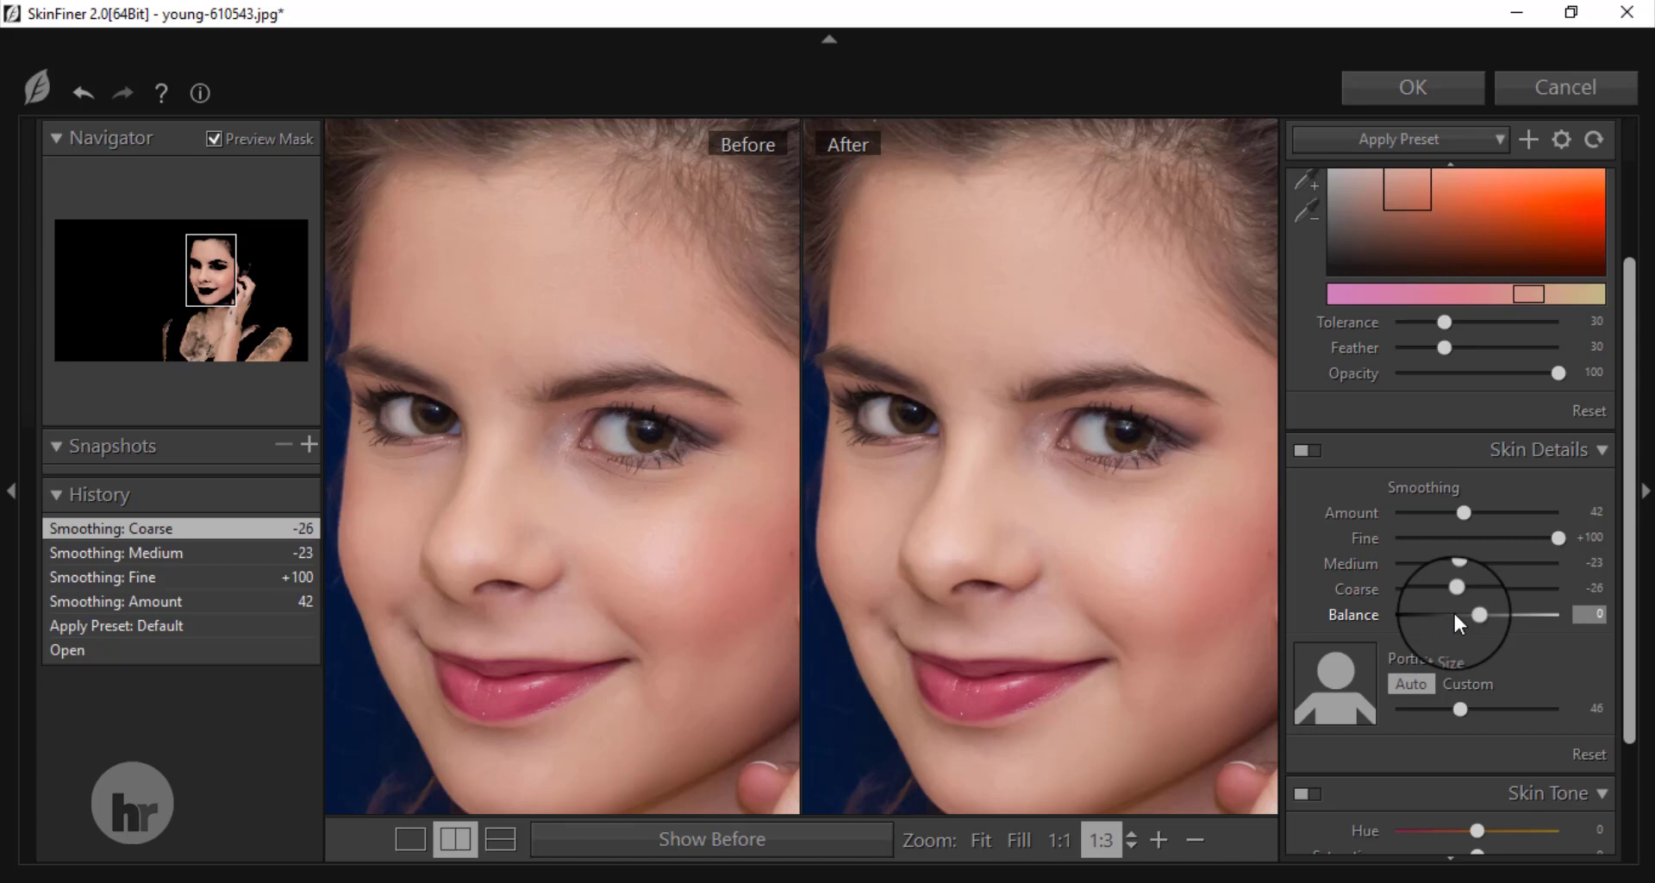
pyautogui.scroll(-1, 1455, 615)
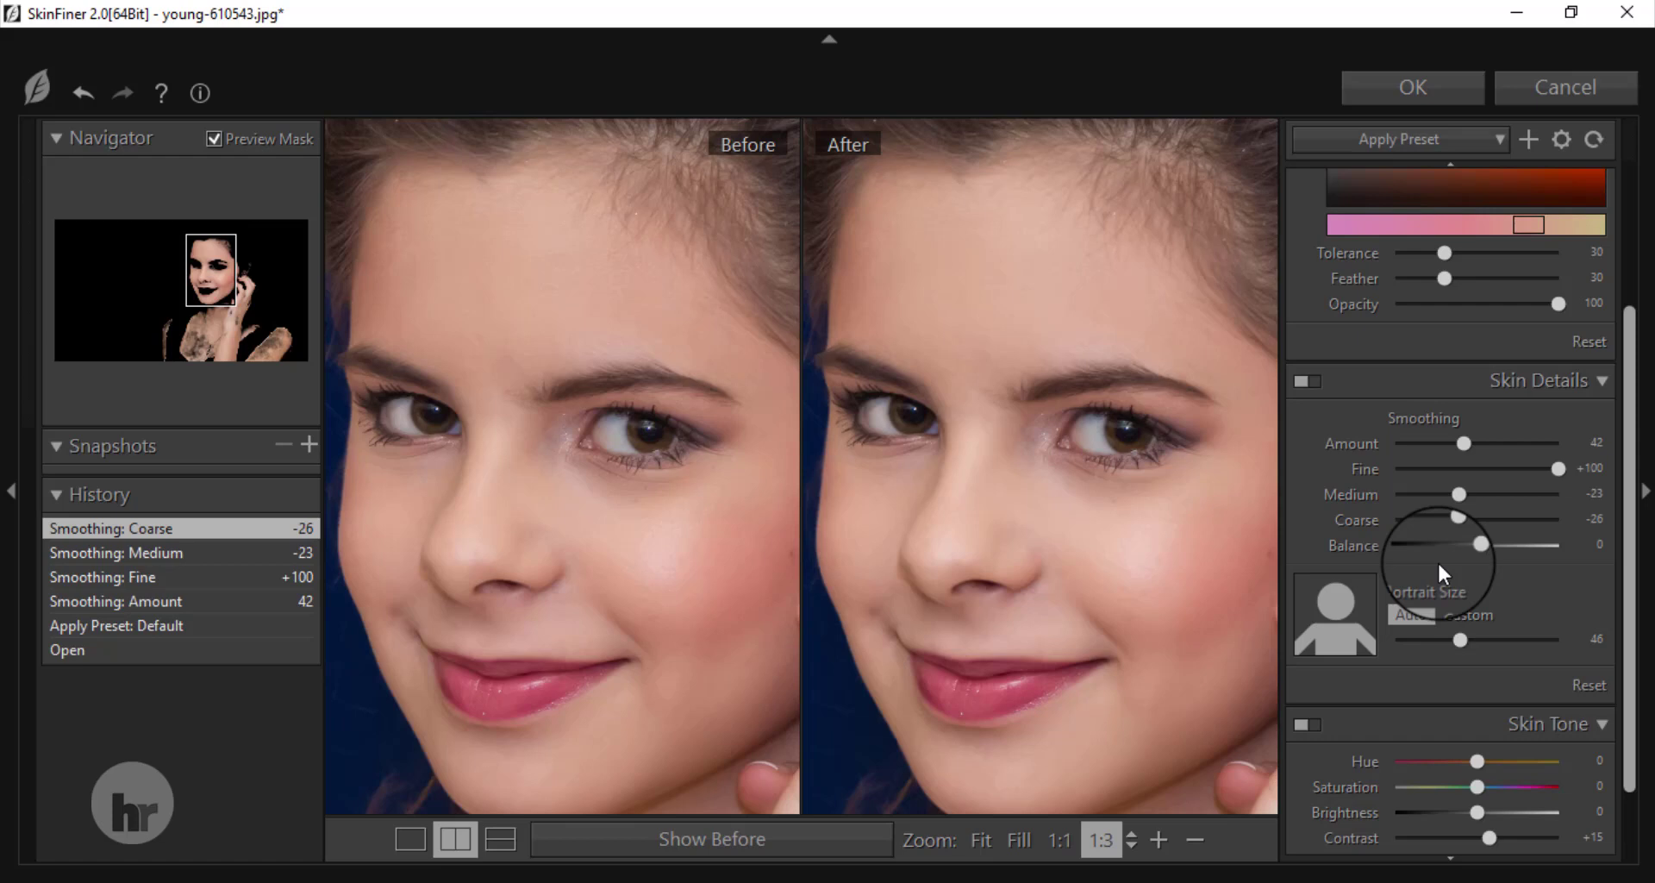
pyautogui.moveTo(1476, 545); pyautogui.dragTo(1501, 571)
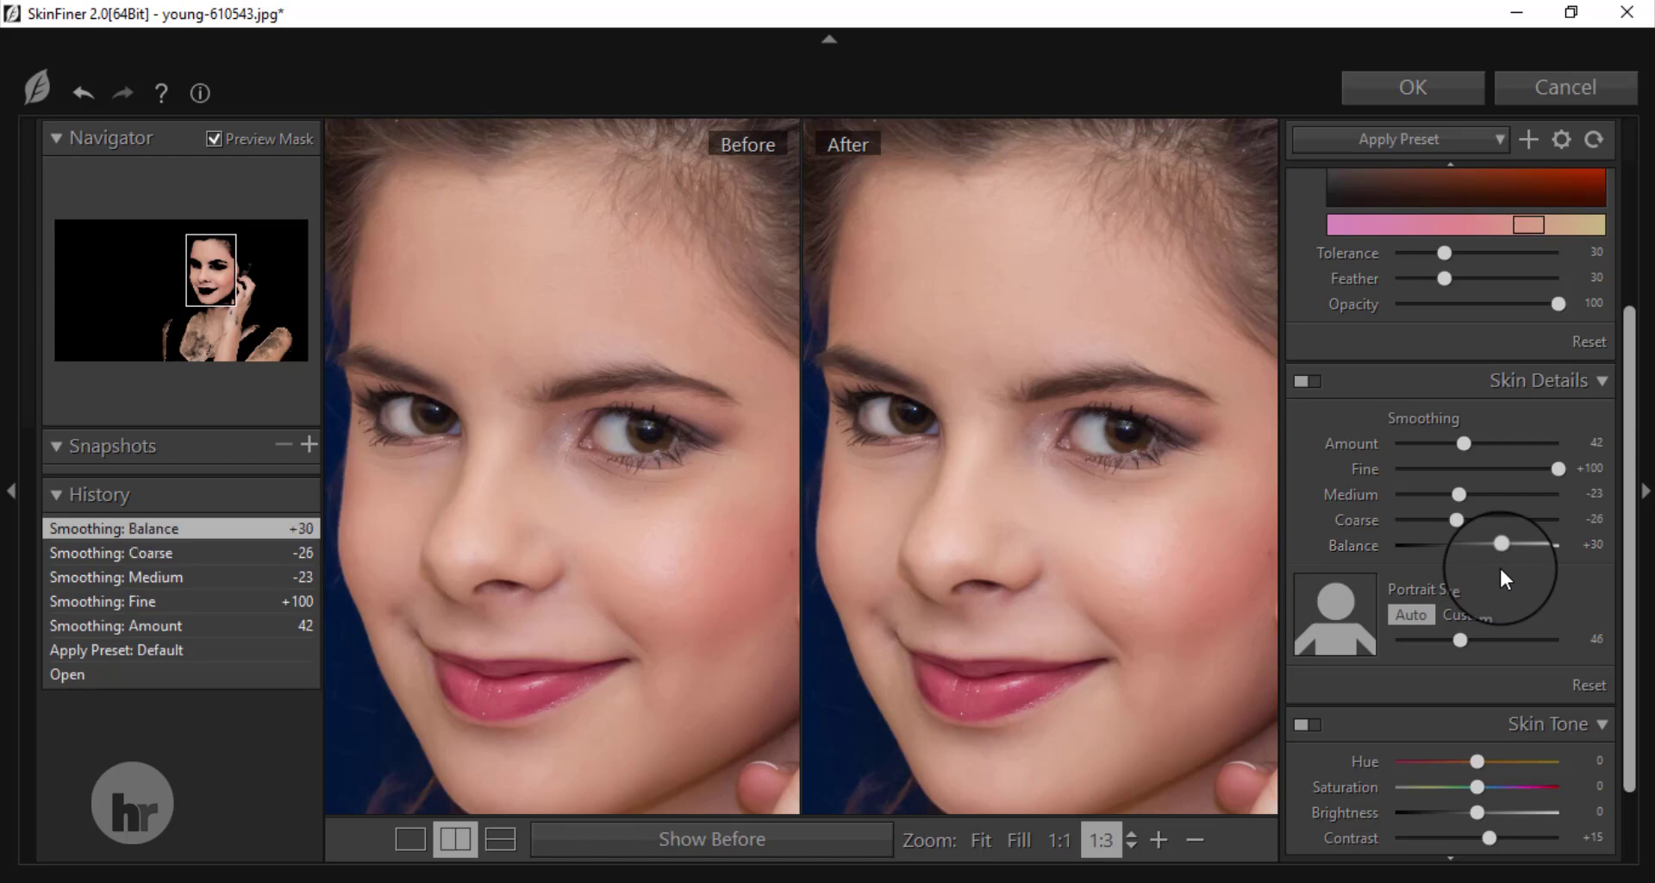
# Set the skin tone Hue to -11, Saturation to +25 and Brightness to +4
pyautogui.scroll(-2, 1501, 569)
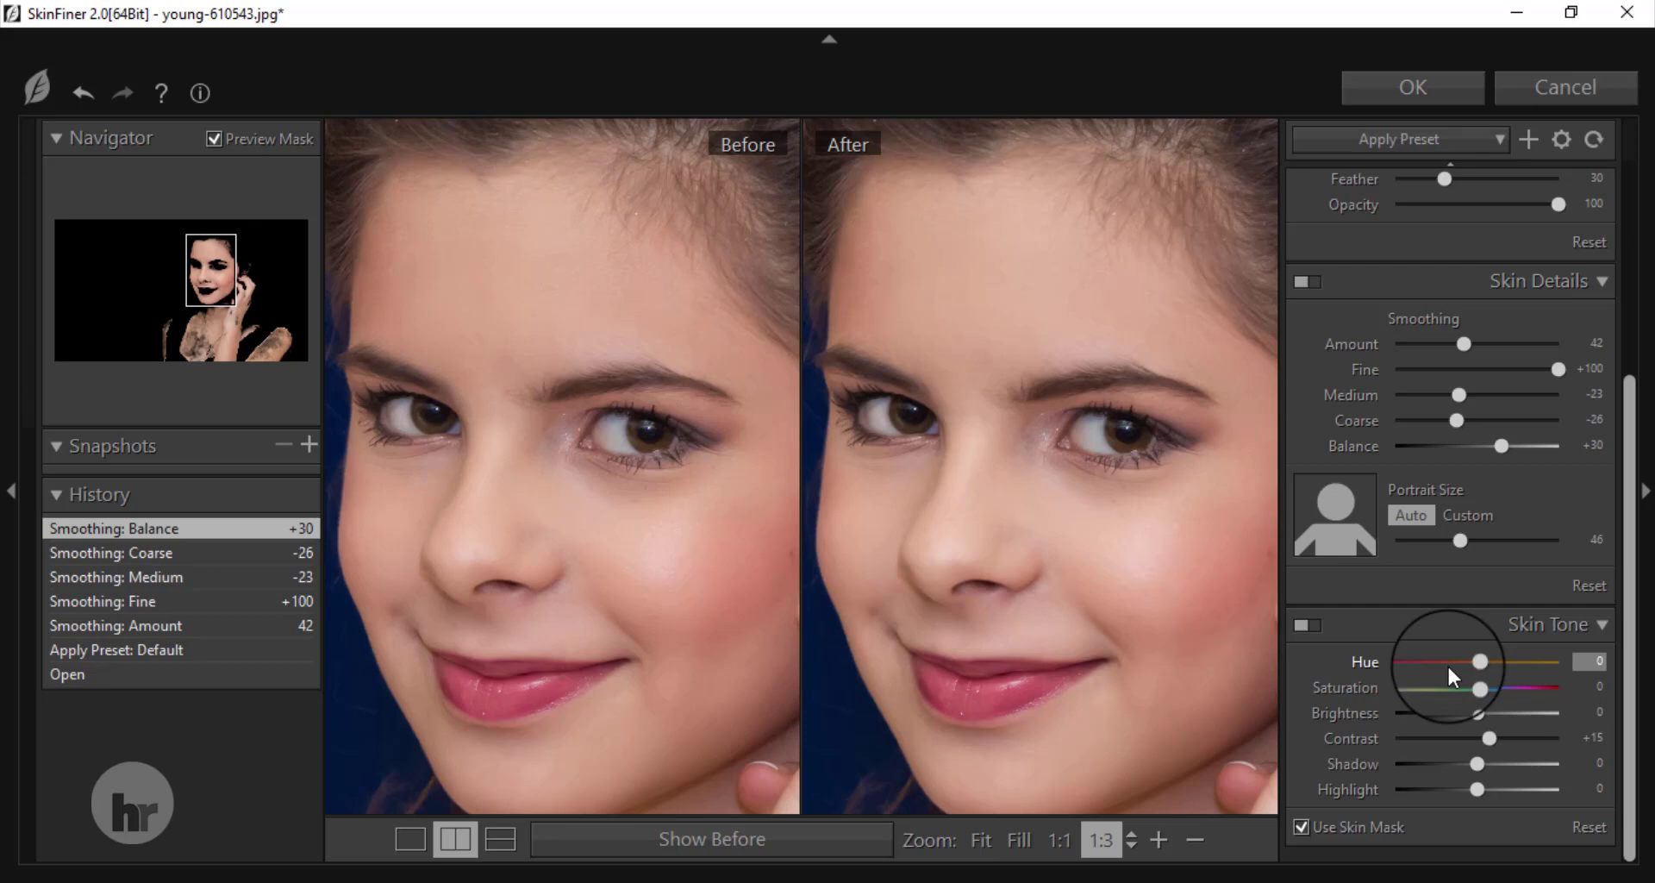
pyautogui.moveTo(1475, 653)
pyautogui.mouseDown()
pyautogui.moveTo(1331, 655)
pyautogui.moveTo(1600, 680)
pyautogui.moveTo(1466, 682)
pyautogui.mouseUp()
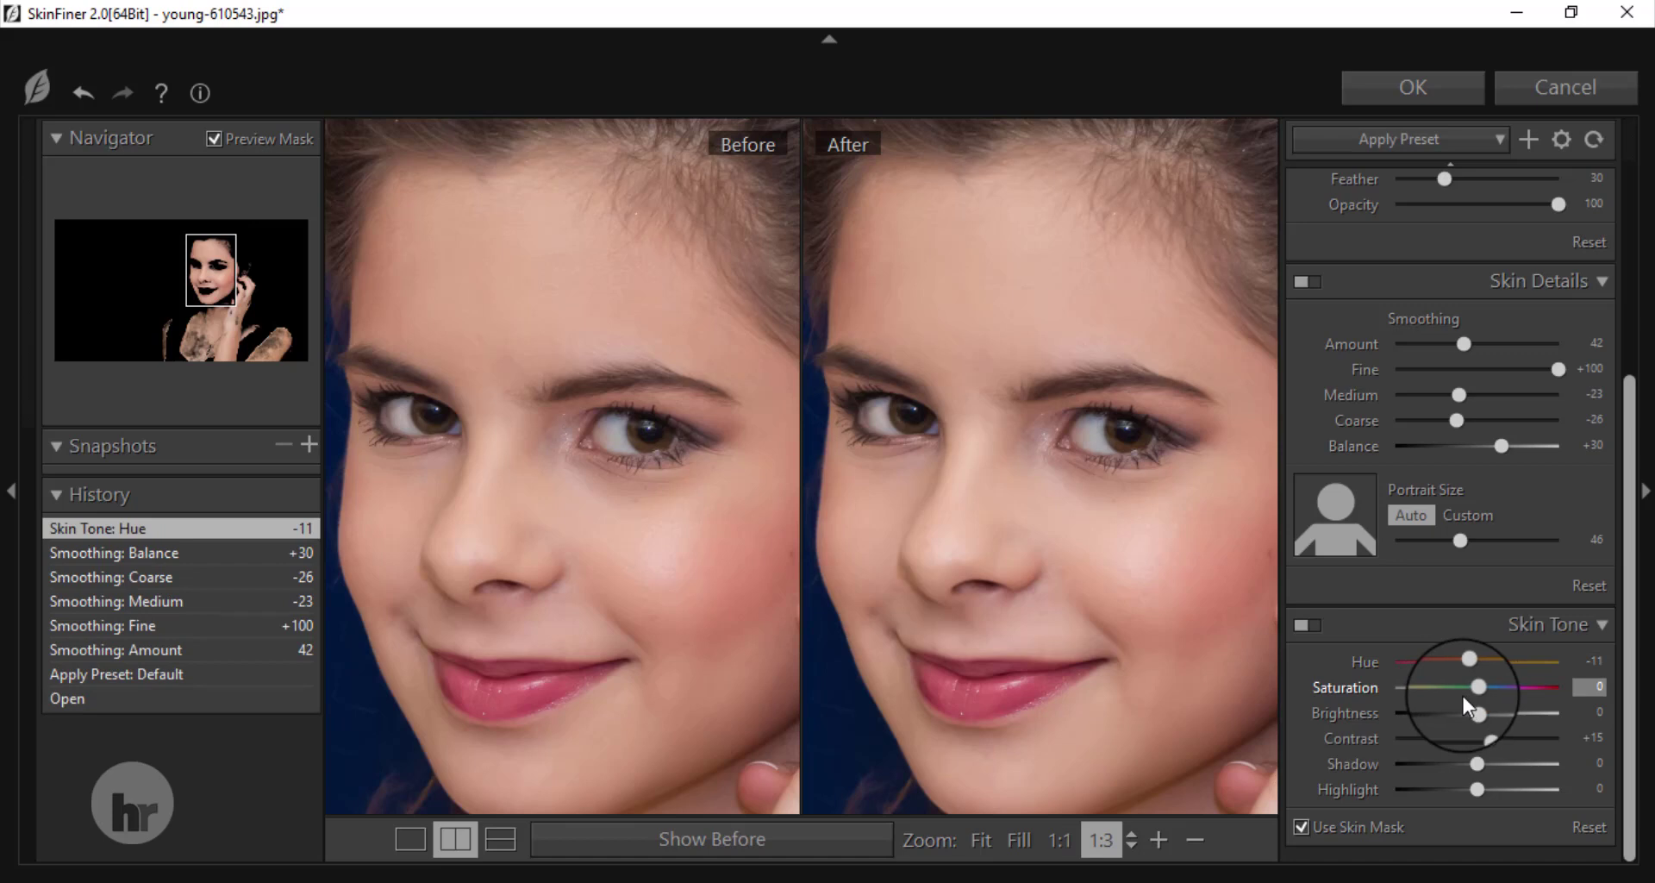
pyautogui.moveTo(1481, 686); pyautogui.dragTo(1501, 689)
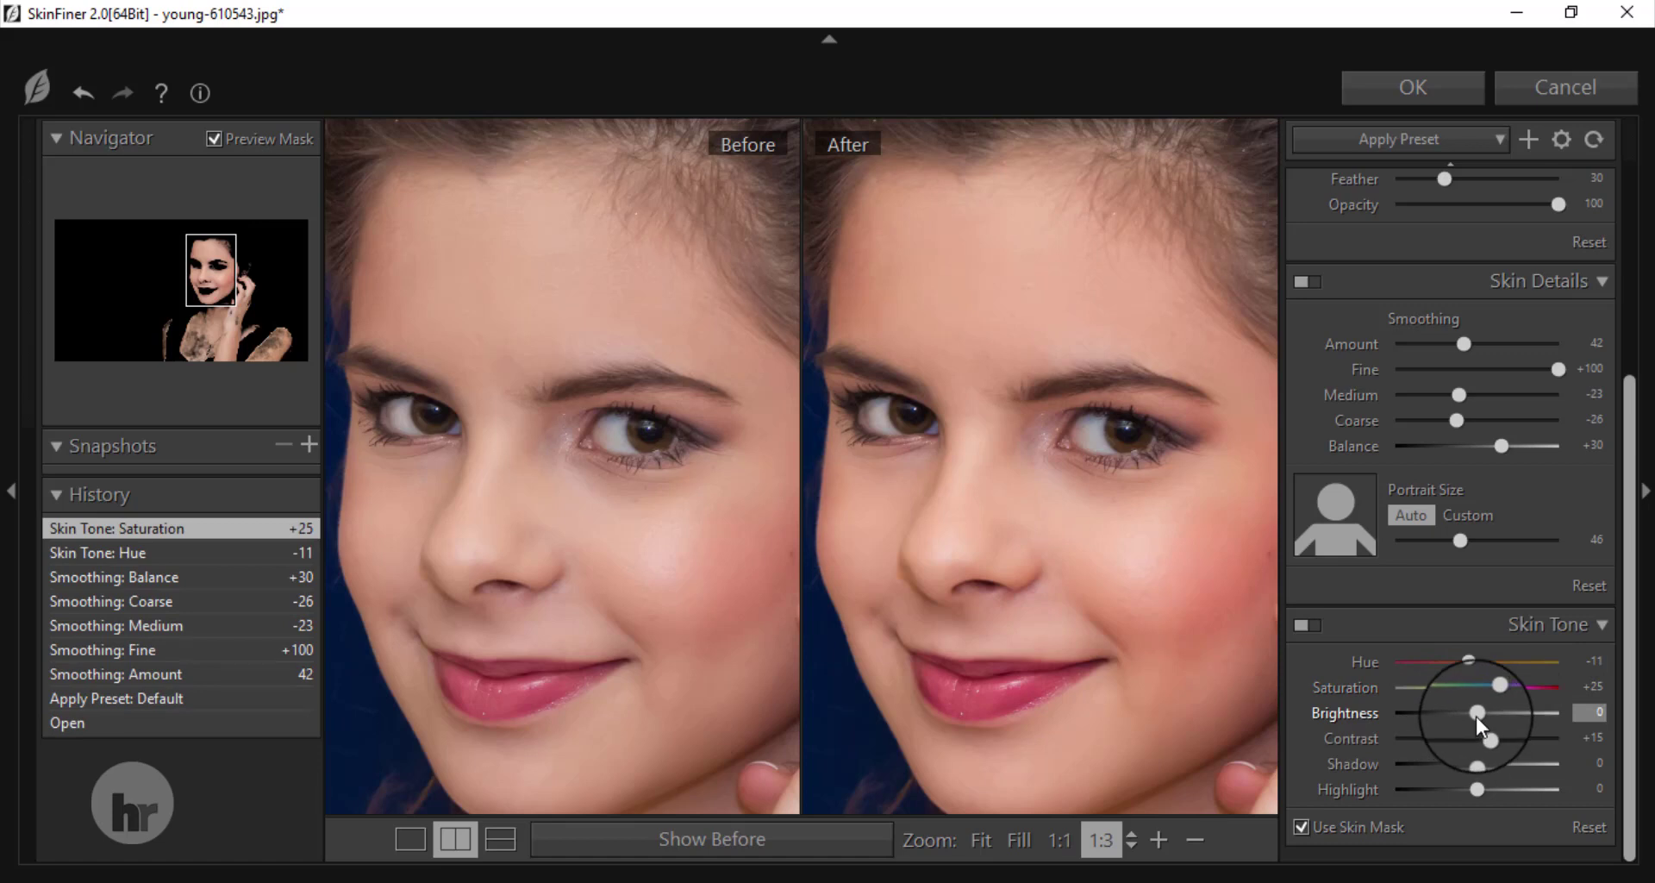
pyautogui.moveTo(1476, 715); pyautogui.dragTo(1479, 711)
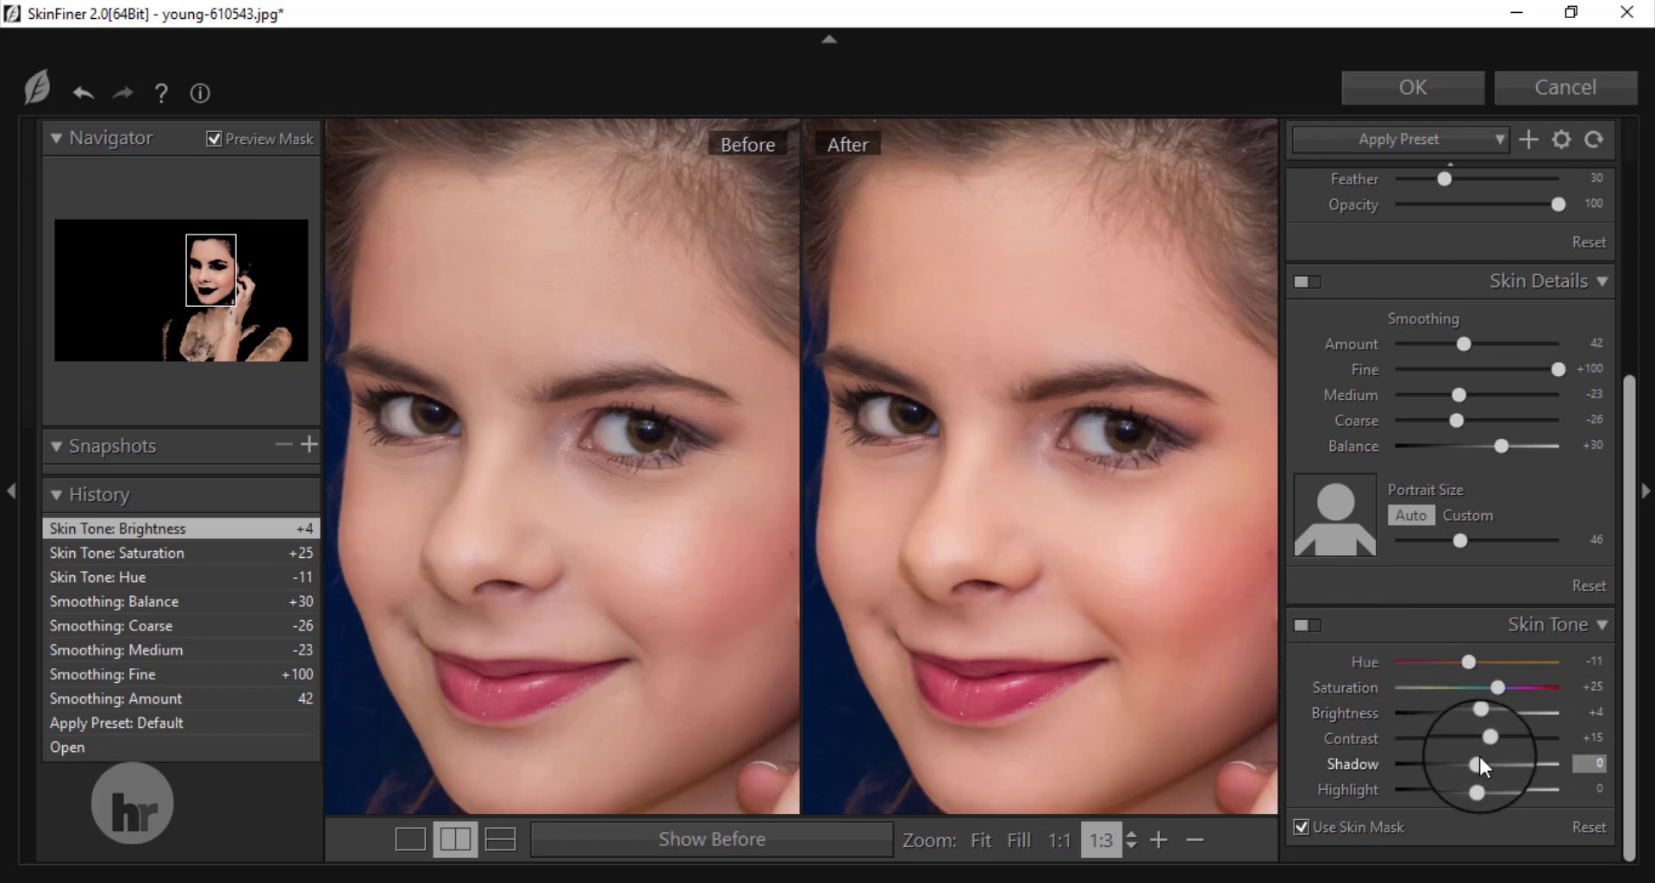
# Set the skin tone Contrast to +30, Shadow to -15 and Highlight to +19
pyautogui.moveTo(1486, 736); pyautogui.dragTo(1500, 737)
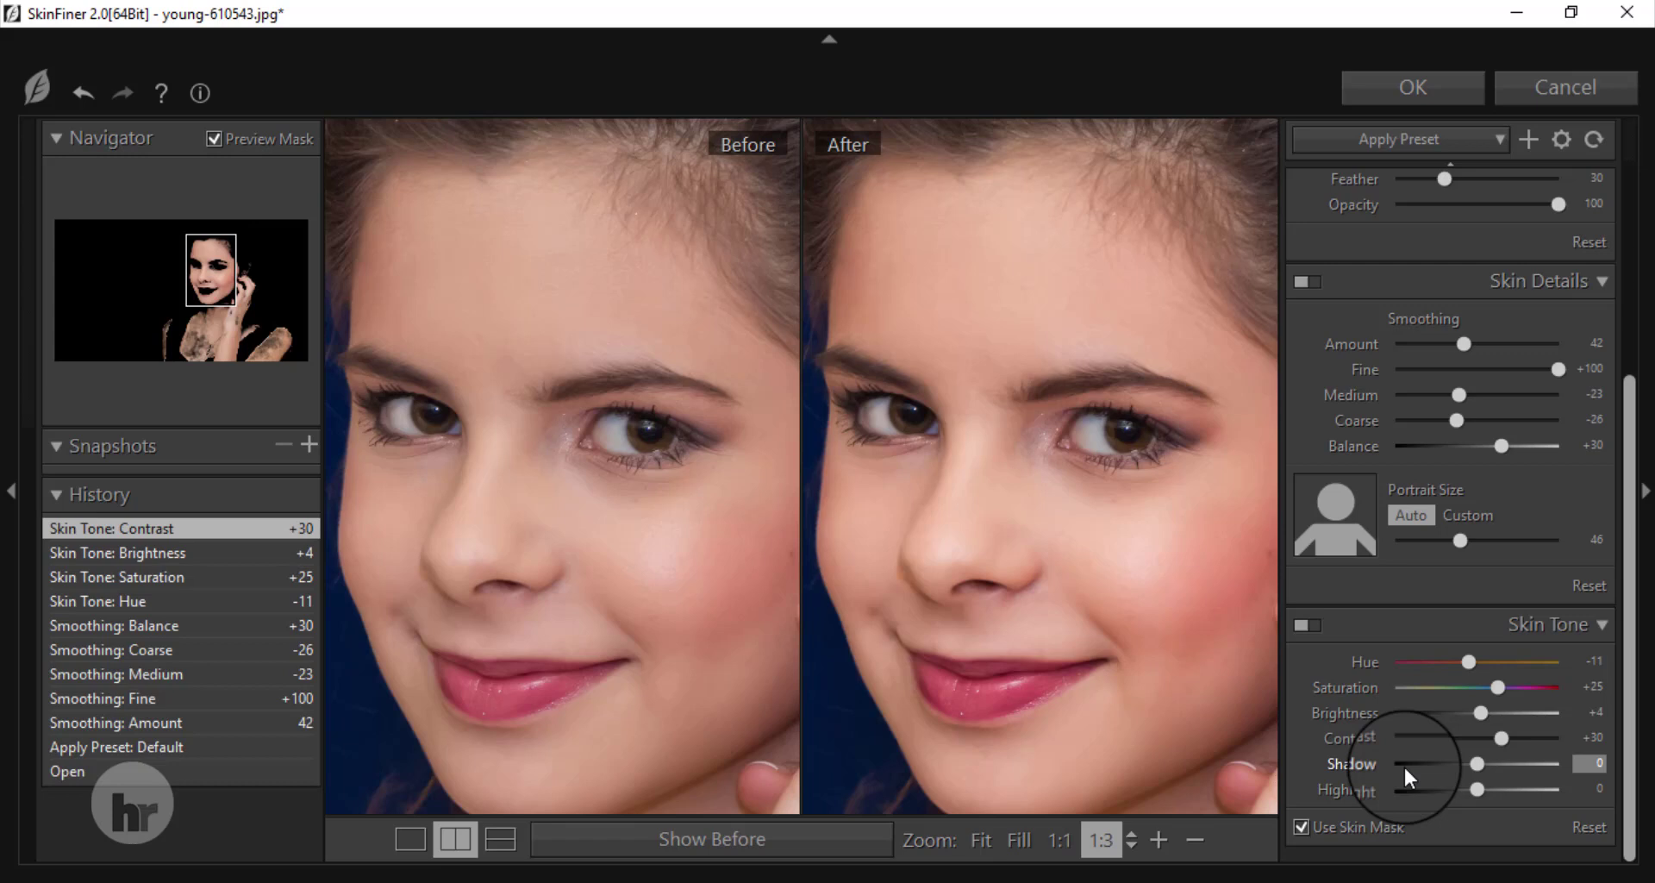
pyautogui.click(1477, 764)
pyautogui.moveTo(1477, 764)
pyautogui.mouseDown()
pyautogui.moveTo(1450, 767)
pyautogui.moveTo(1496, 788)
pyautogui.mouseUp()
pyautogui.click(1478, 788)
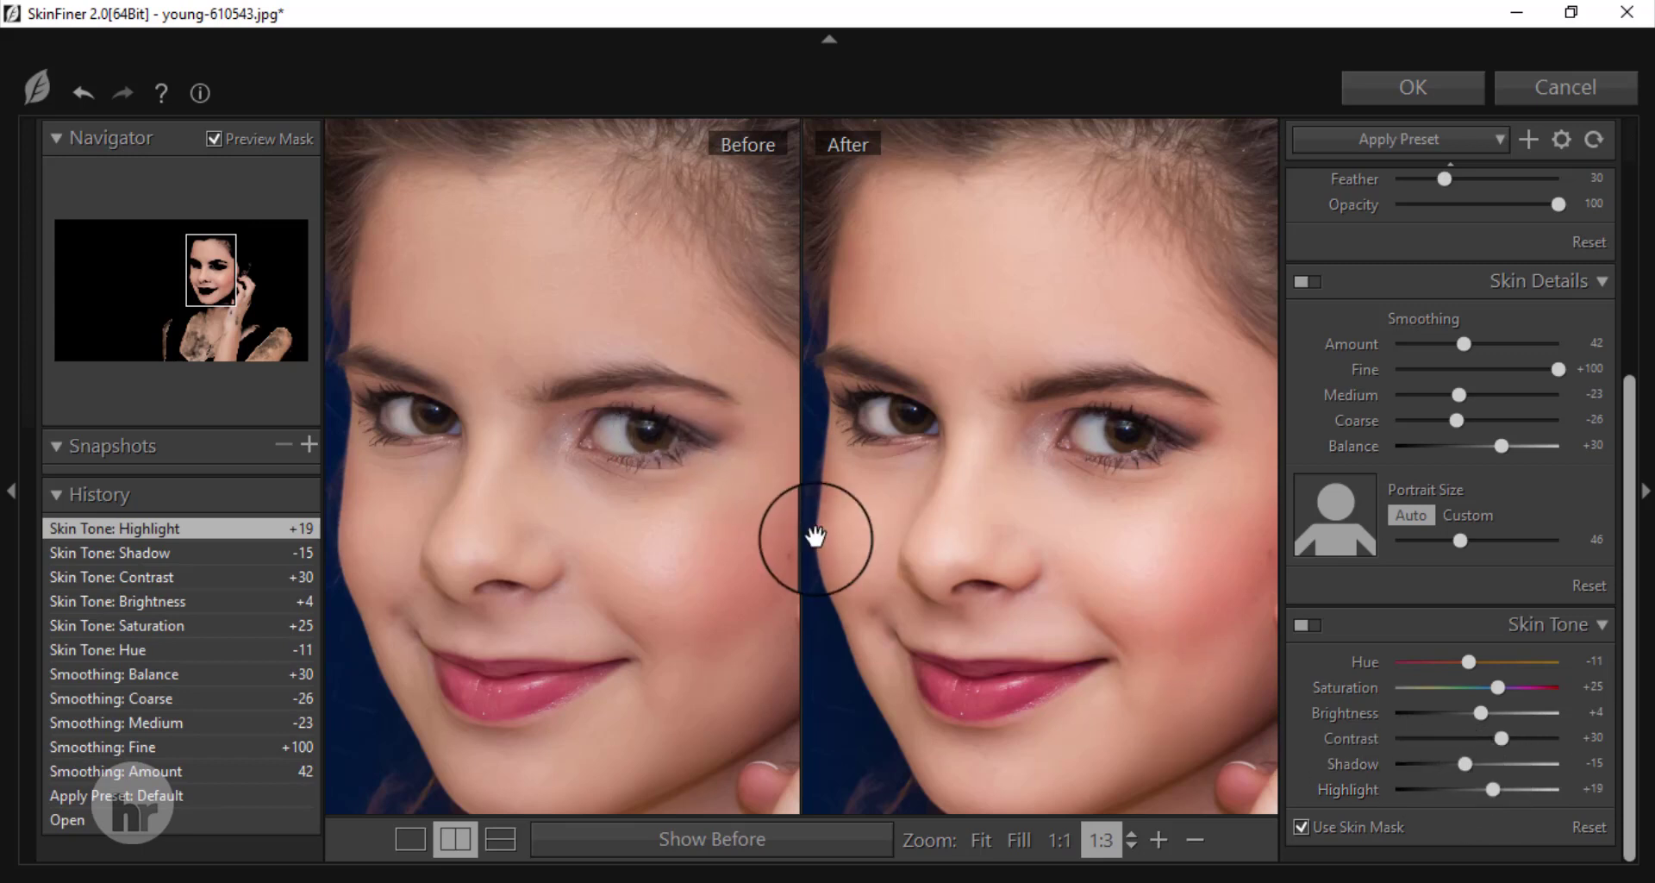
# Compare the cheek, forehead and whole face before and after retouching, and apply the SkinFiner adjustments to the layer
pyautogui.moveTo(752, 571); pyautogui.dragTo(718, 567)
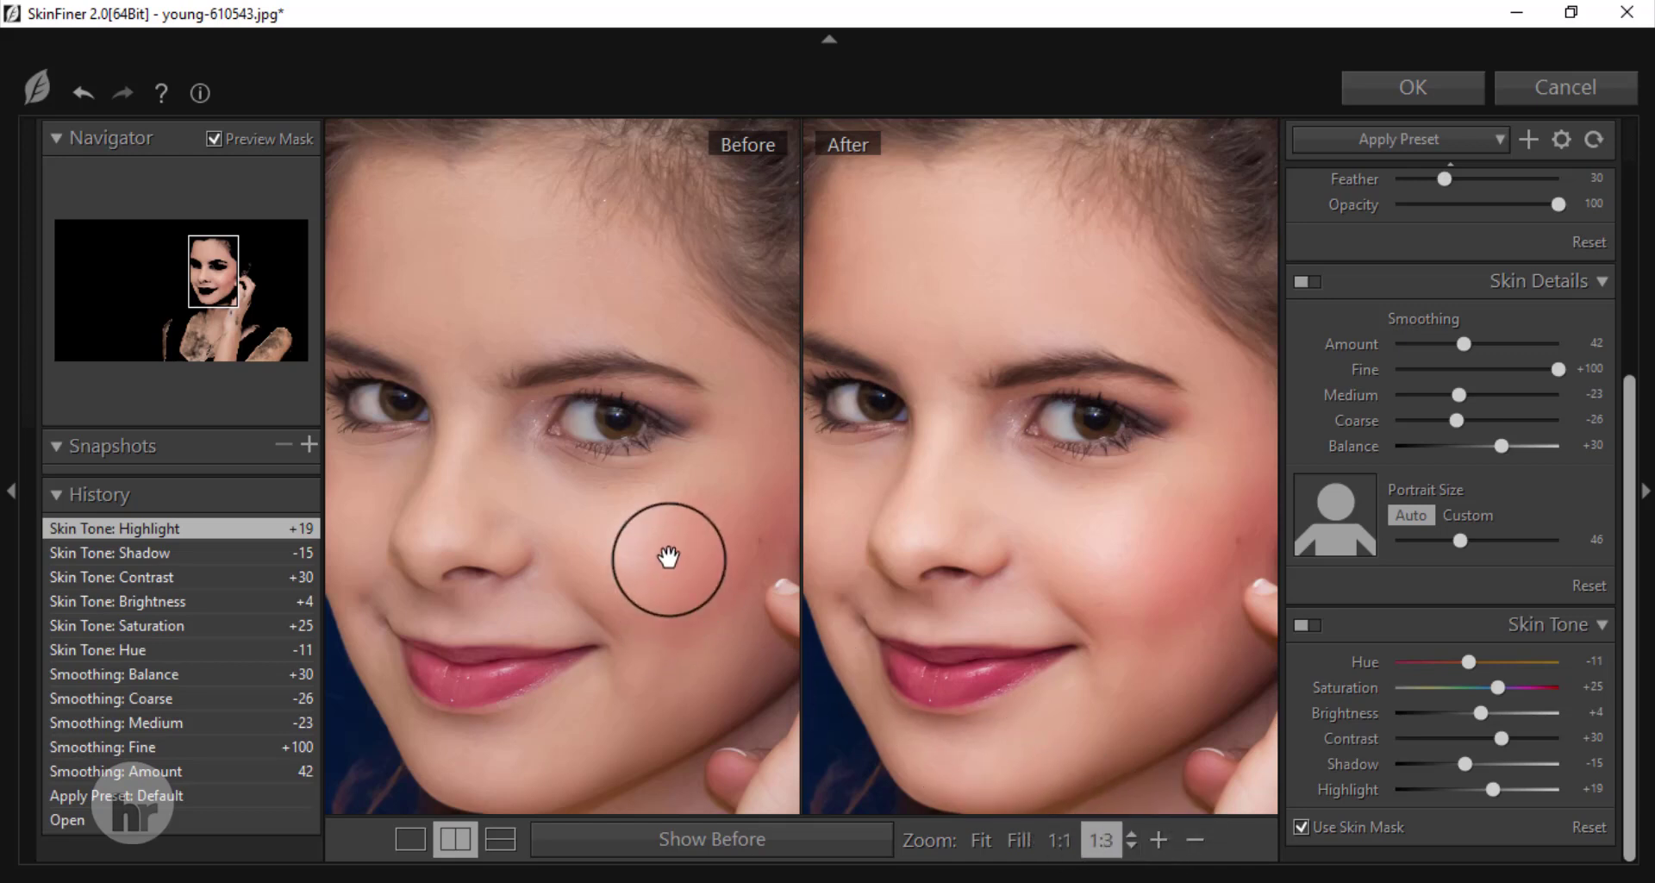
pyautogui.click(1158, 839)
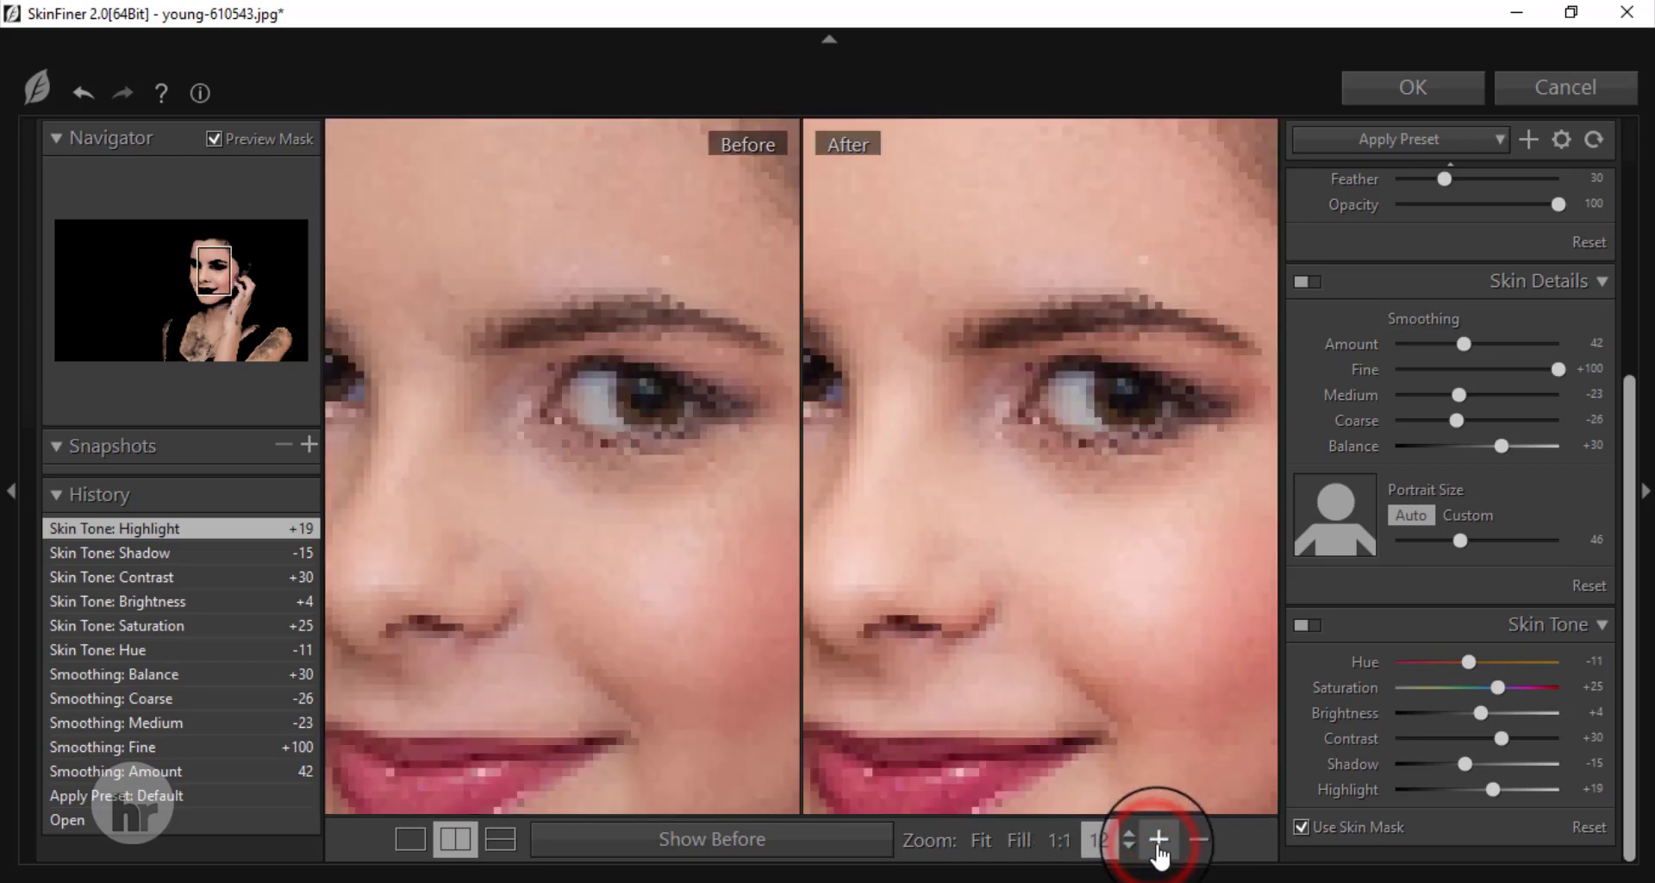
pyautogui.moveTo(687, 609); pyautogui.dragTo(588, 532)
pyautogui.moveTo(617, 362); pyautogui.dragTo(676, 652)
pyautogui.moveTo(586, 422); pyautogui.dragTo(727, 480)
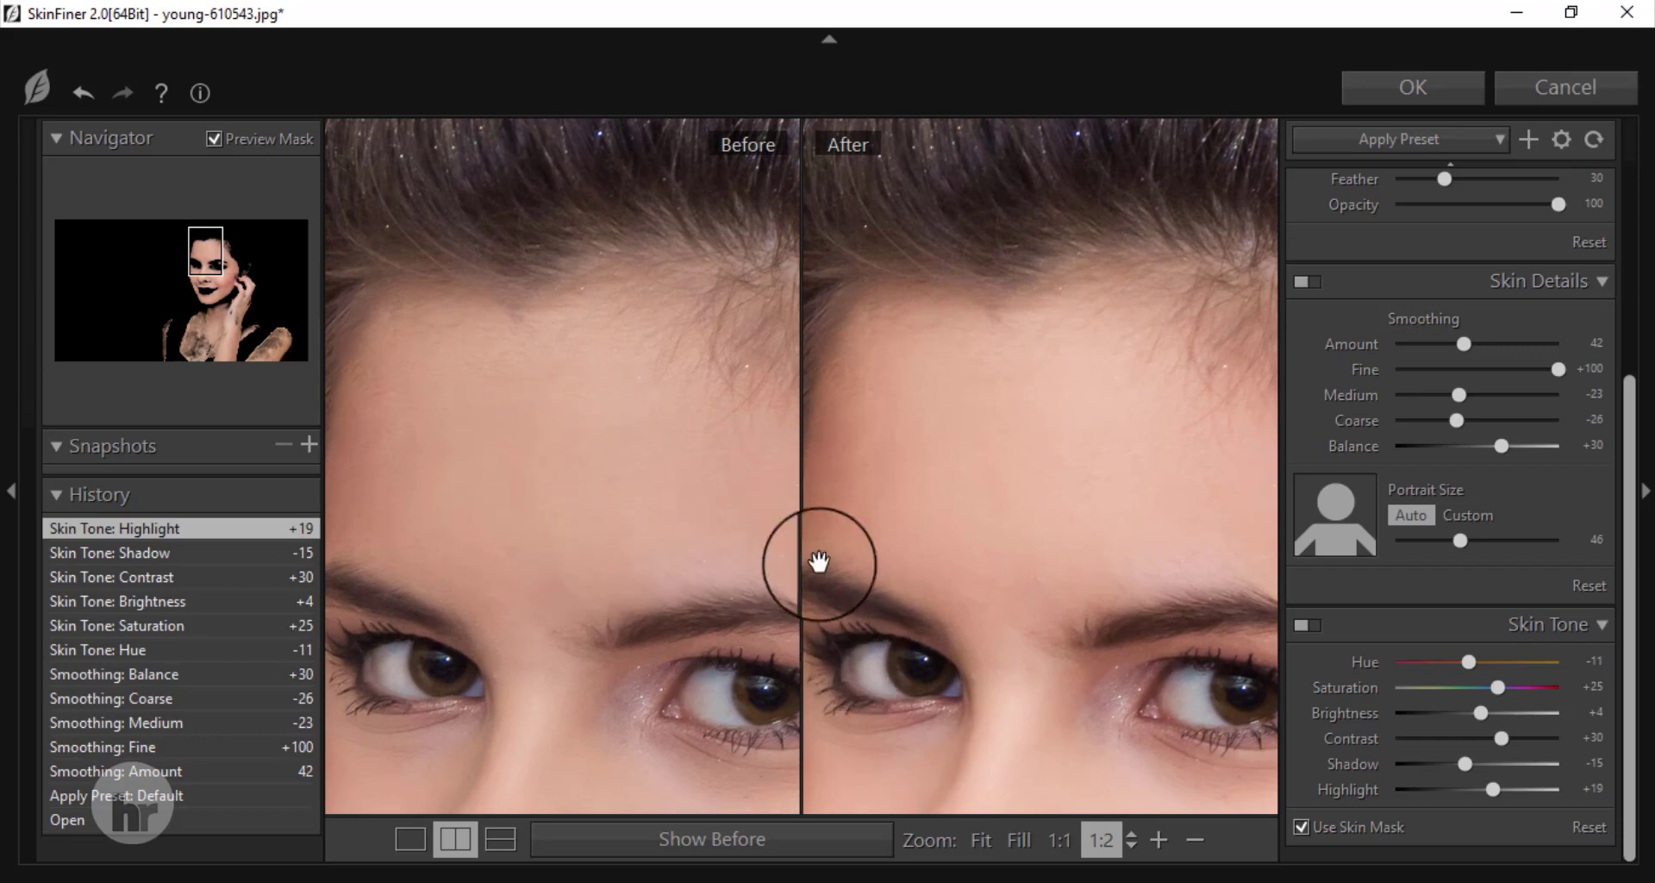
pyautogui.click(1190, 842)
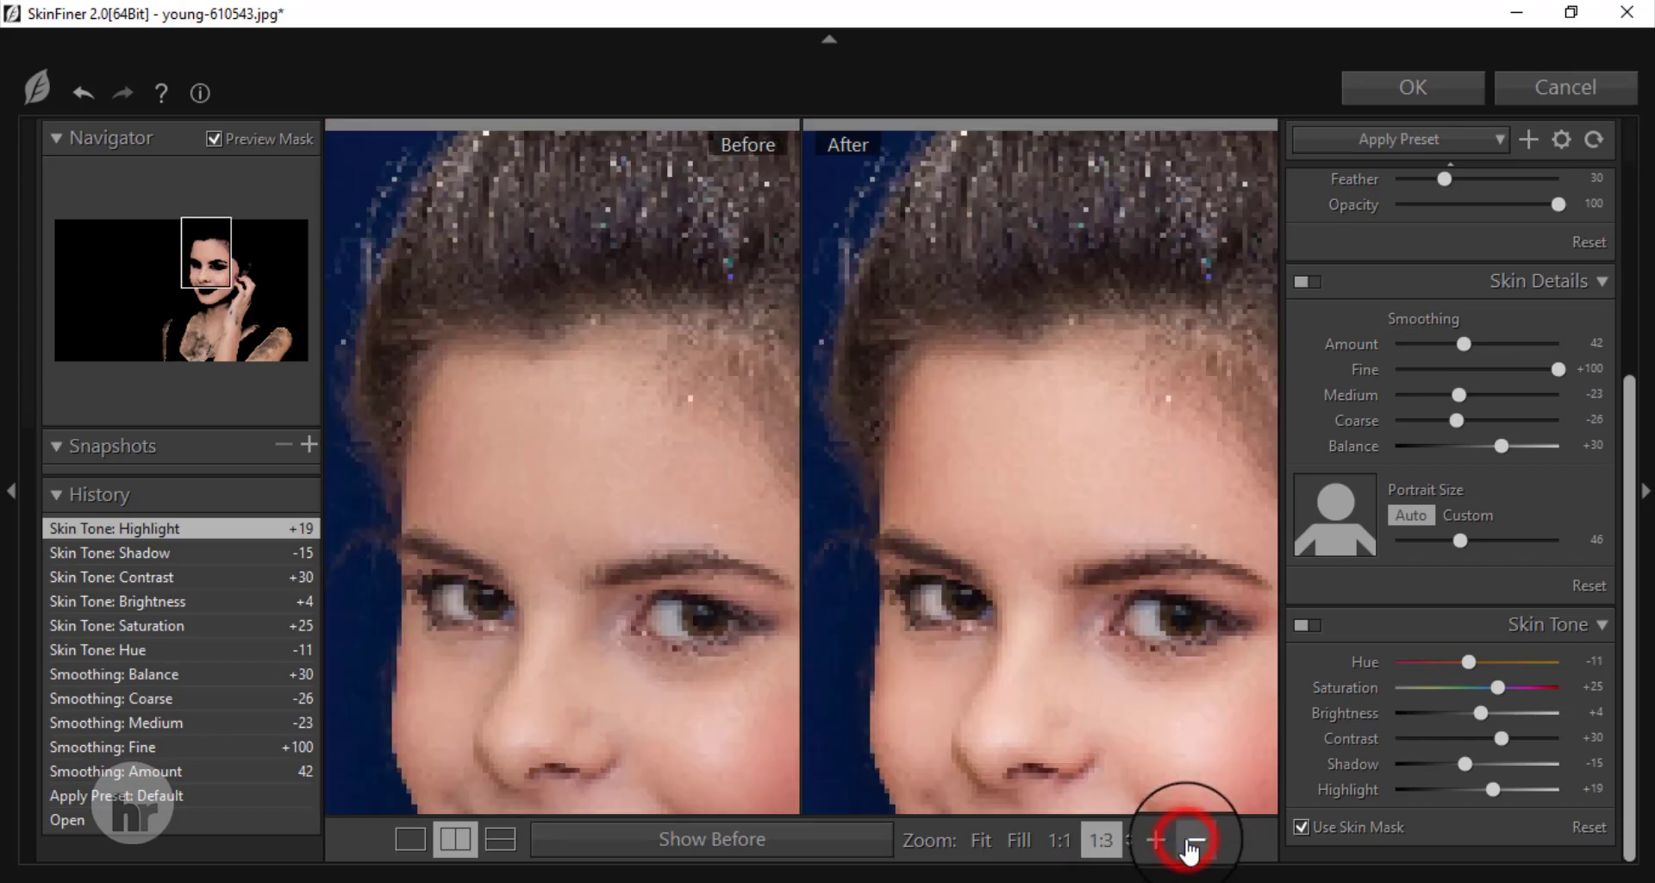
pyautogui.moveTo(1089, 690)
pyautogui.mouseDown()
pyautogui.moveTo(1012, 595)
pyautogui.moveTo(1006, 446)
pyautogui.moveTo(1030, 427)
pyautogui.mouseUp()
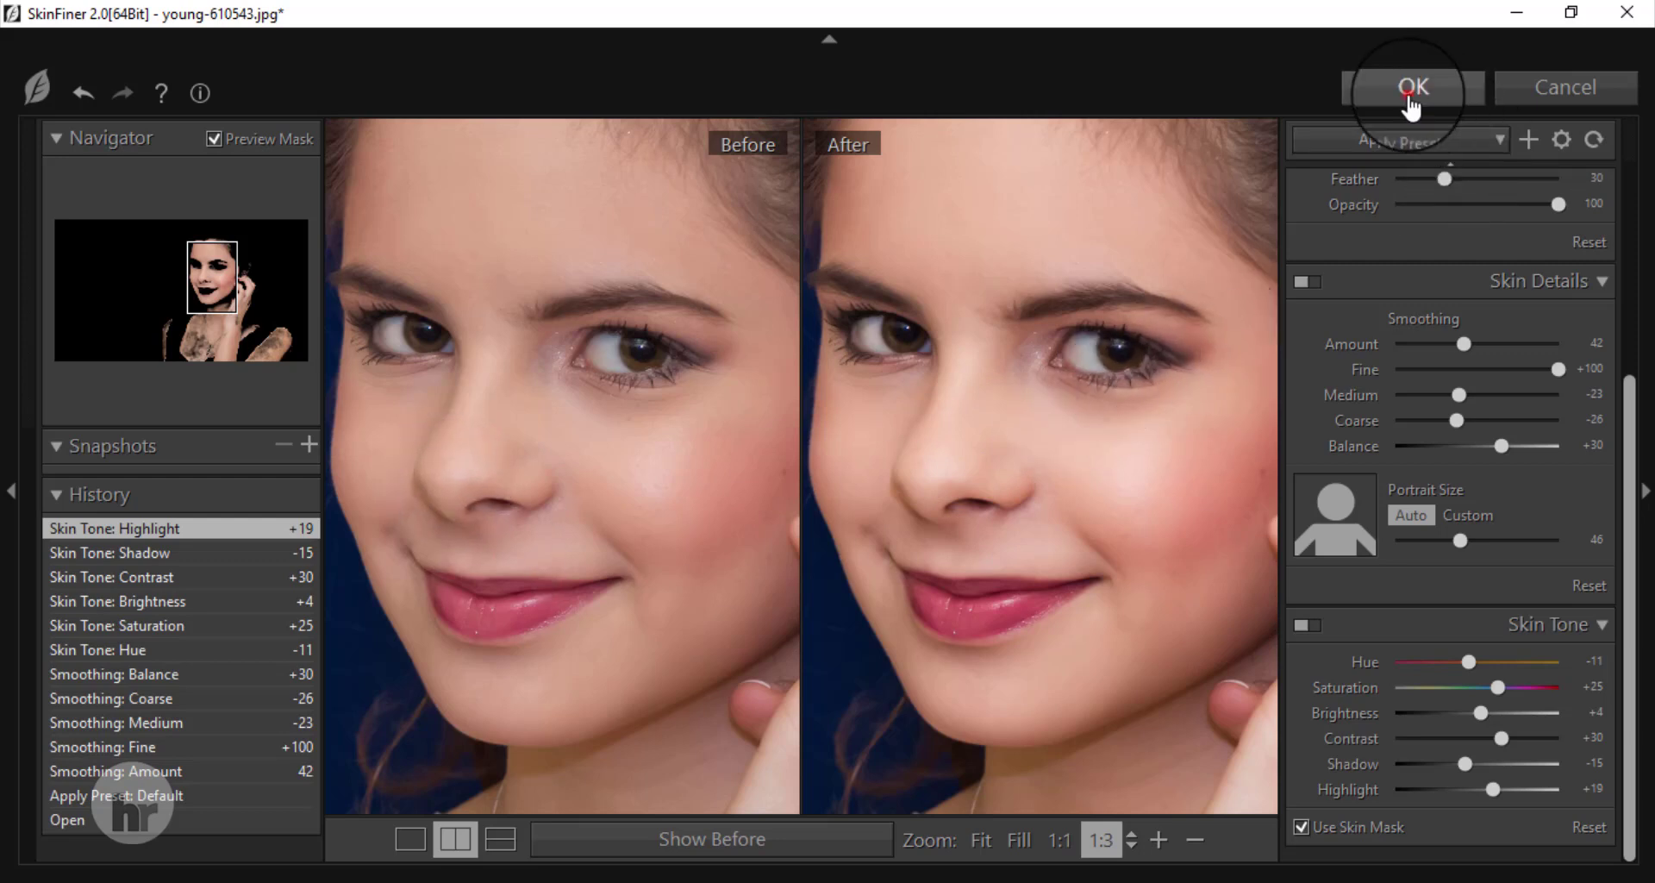
pyautogui.click(1410, 91)
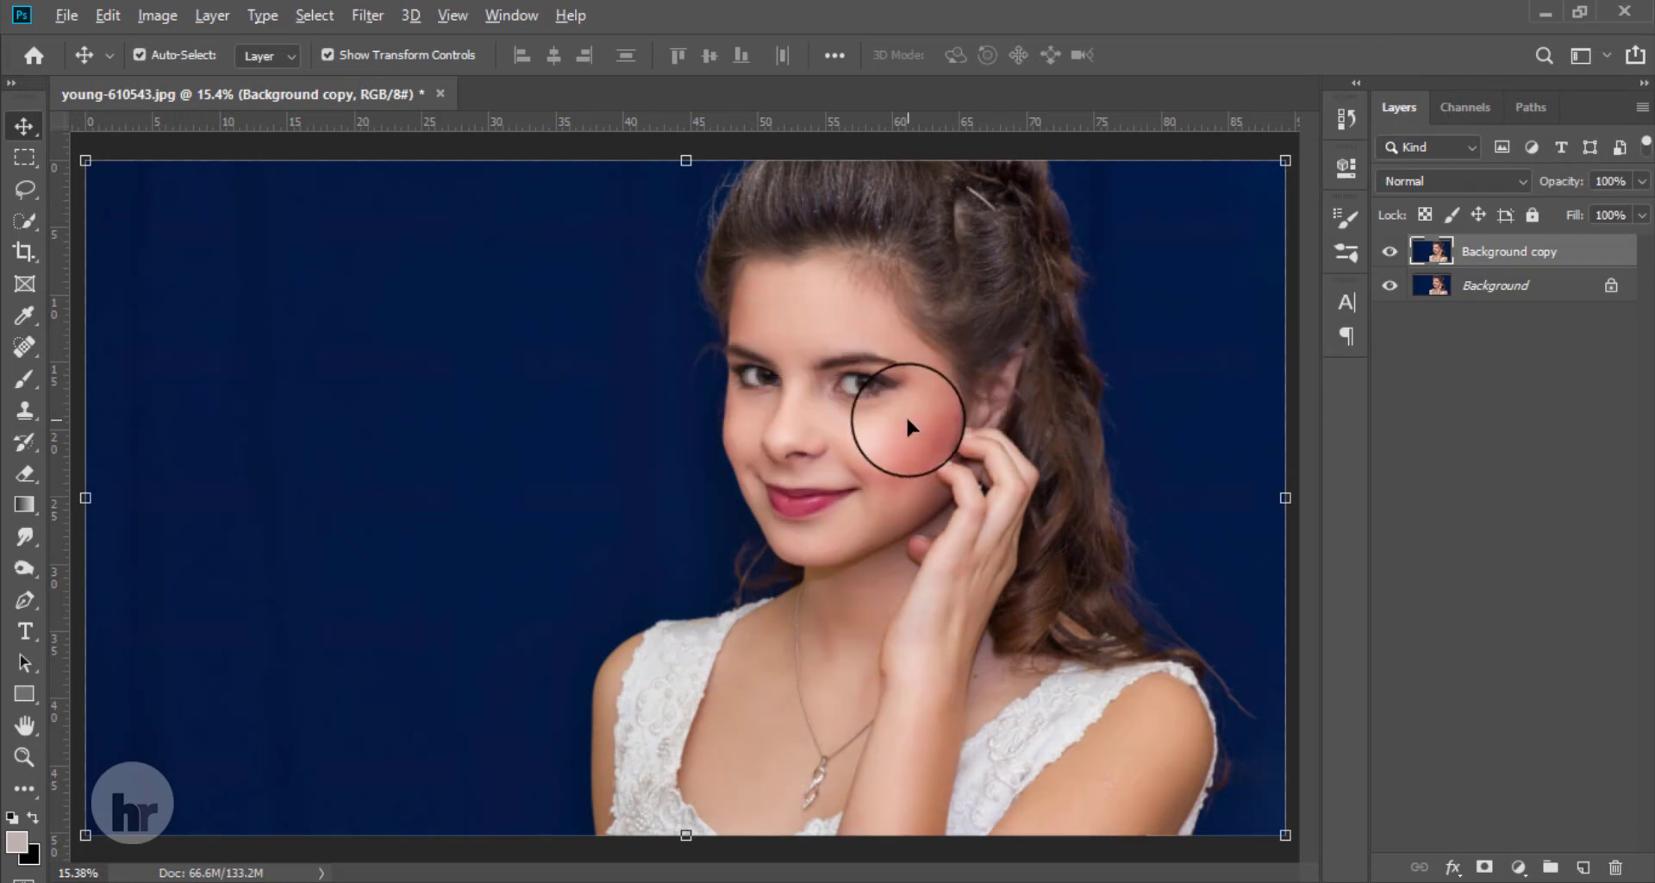
# Compare the retouched face with the original by hiding and reshowing the Background copy layer
pyautogui.scroll(2, 906, 415)
pyautogui.moveTo(946, 398); pyautogui.dragTo(989, 503)
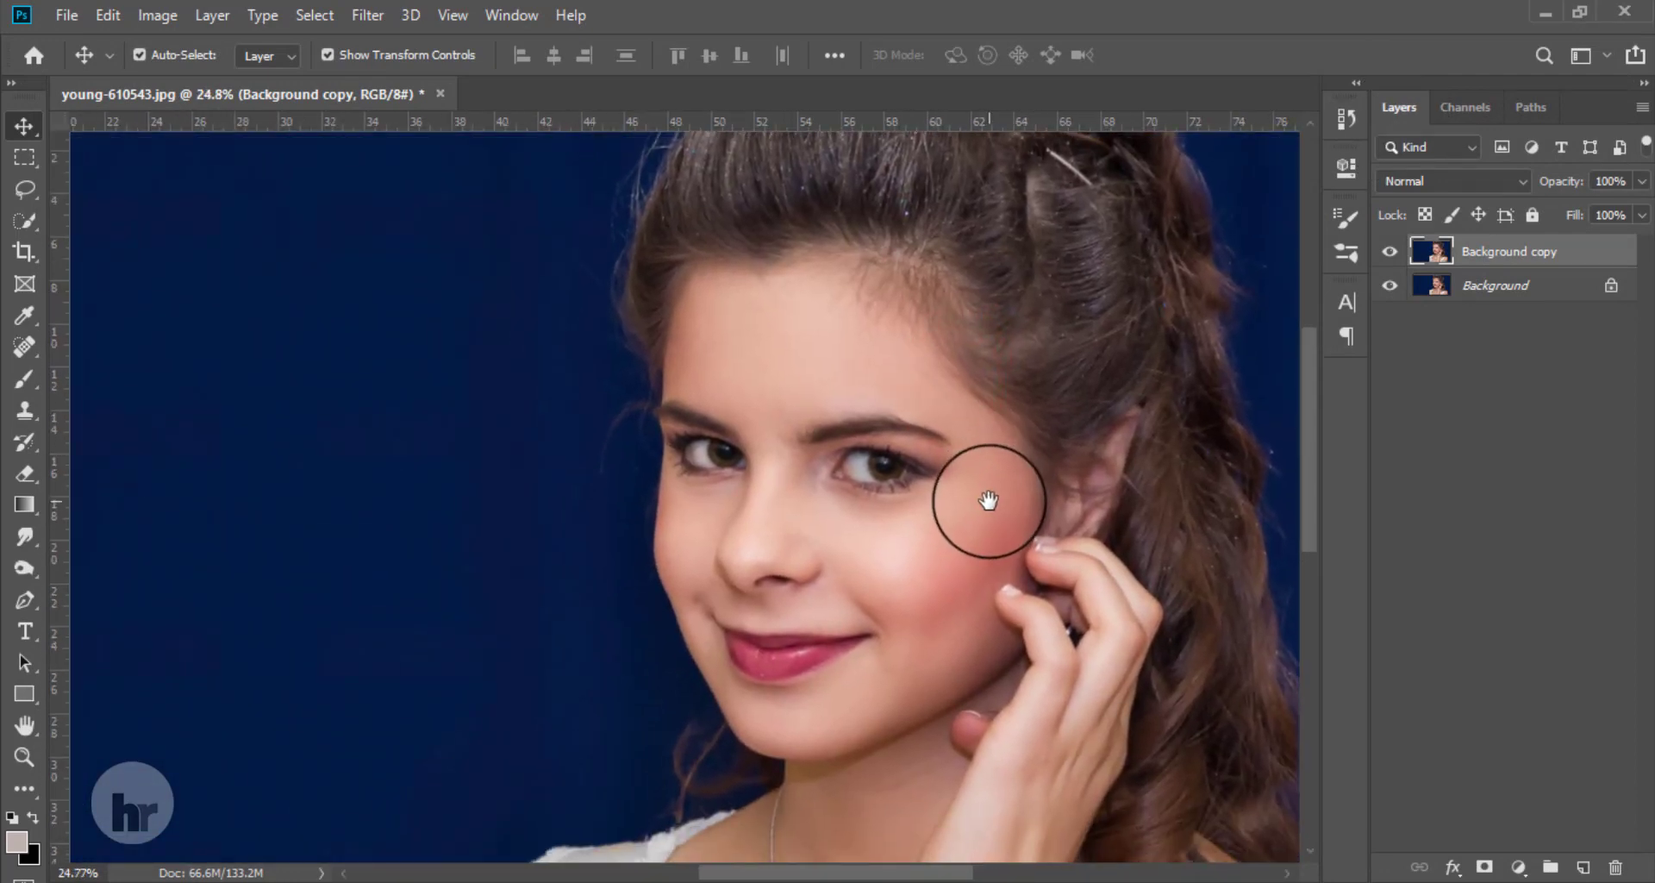
pyautogui.click(1388, 254)
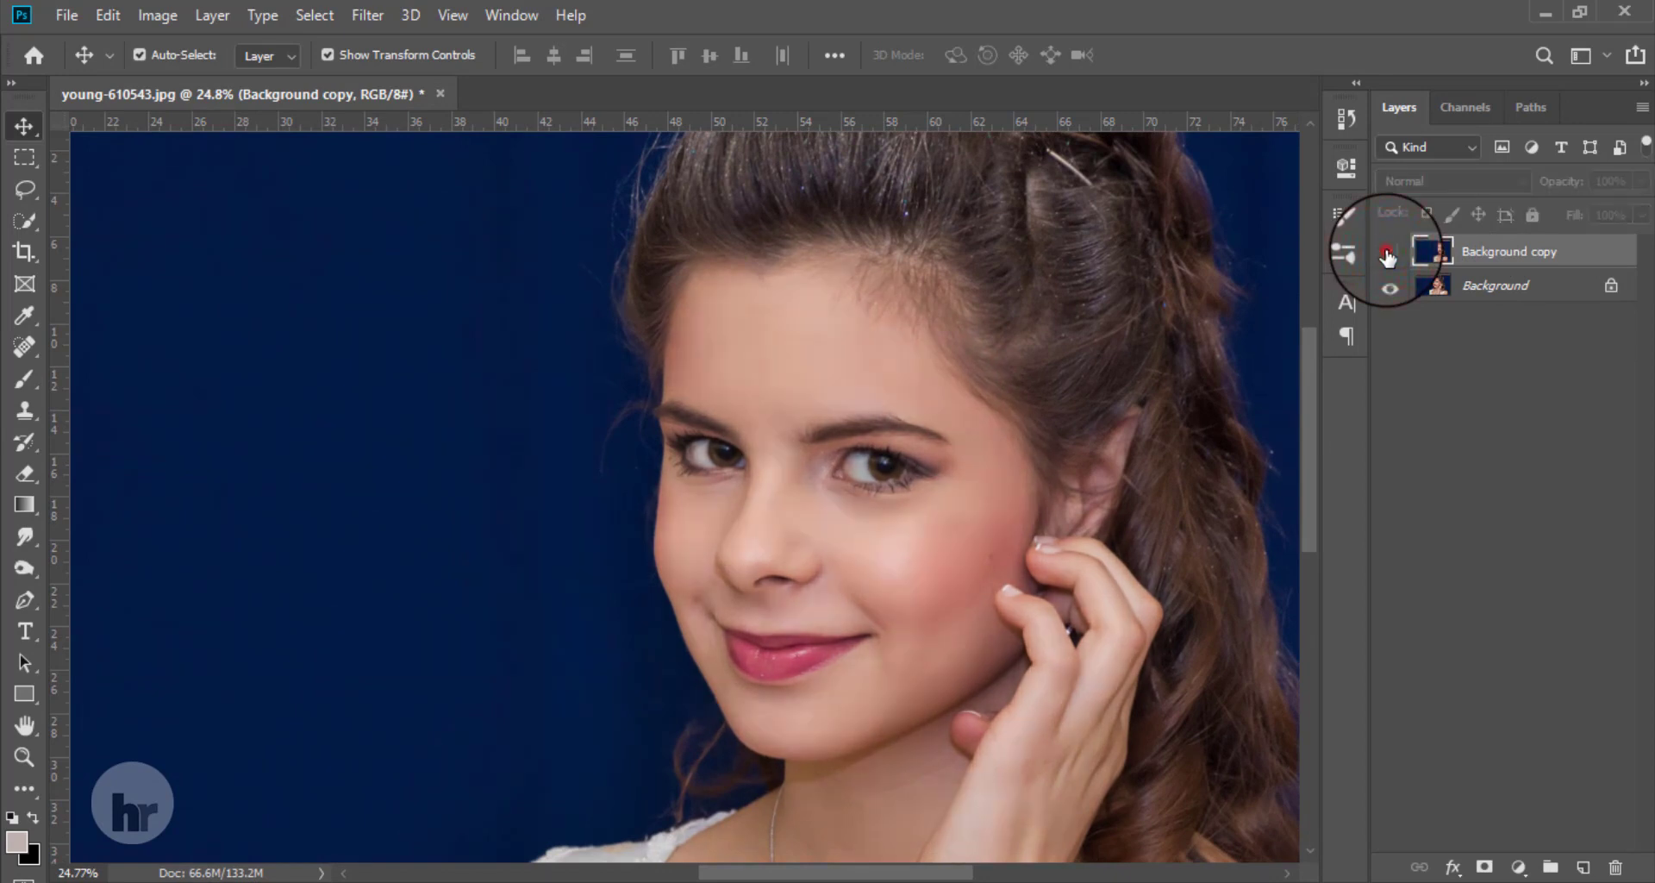
pyautogui.click(1387, 253)
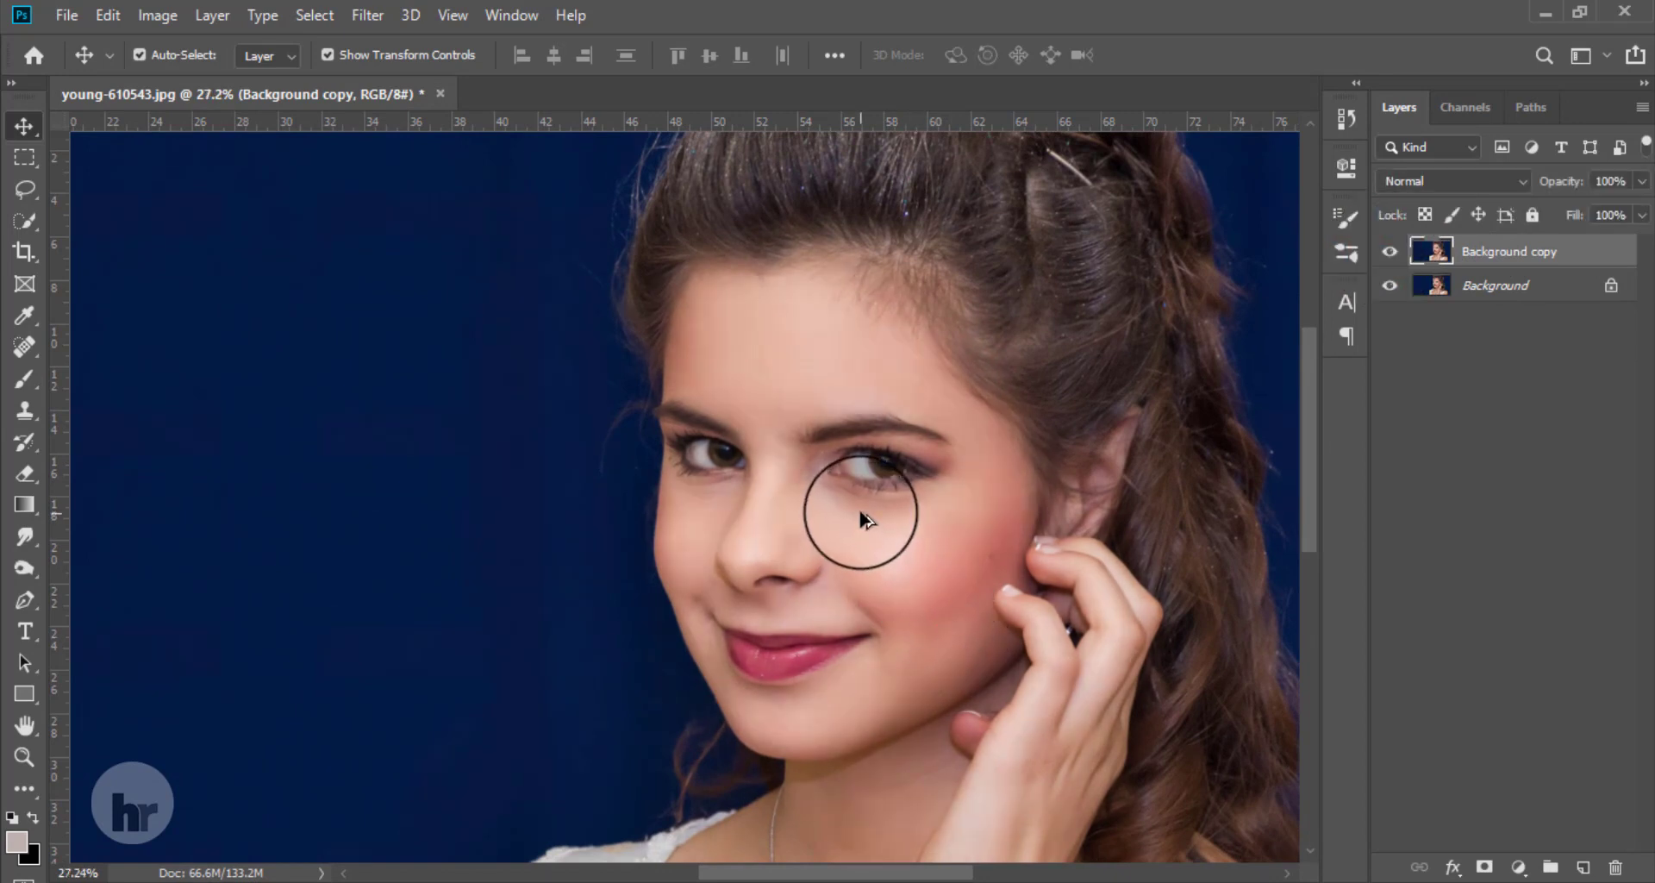
pyautogui.scroll(2, 862, 517)
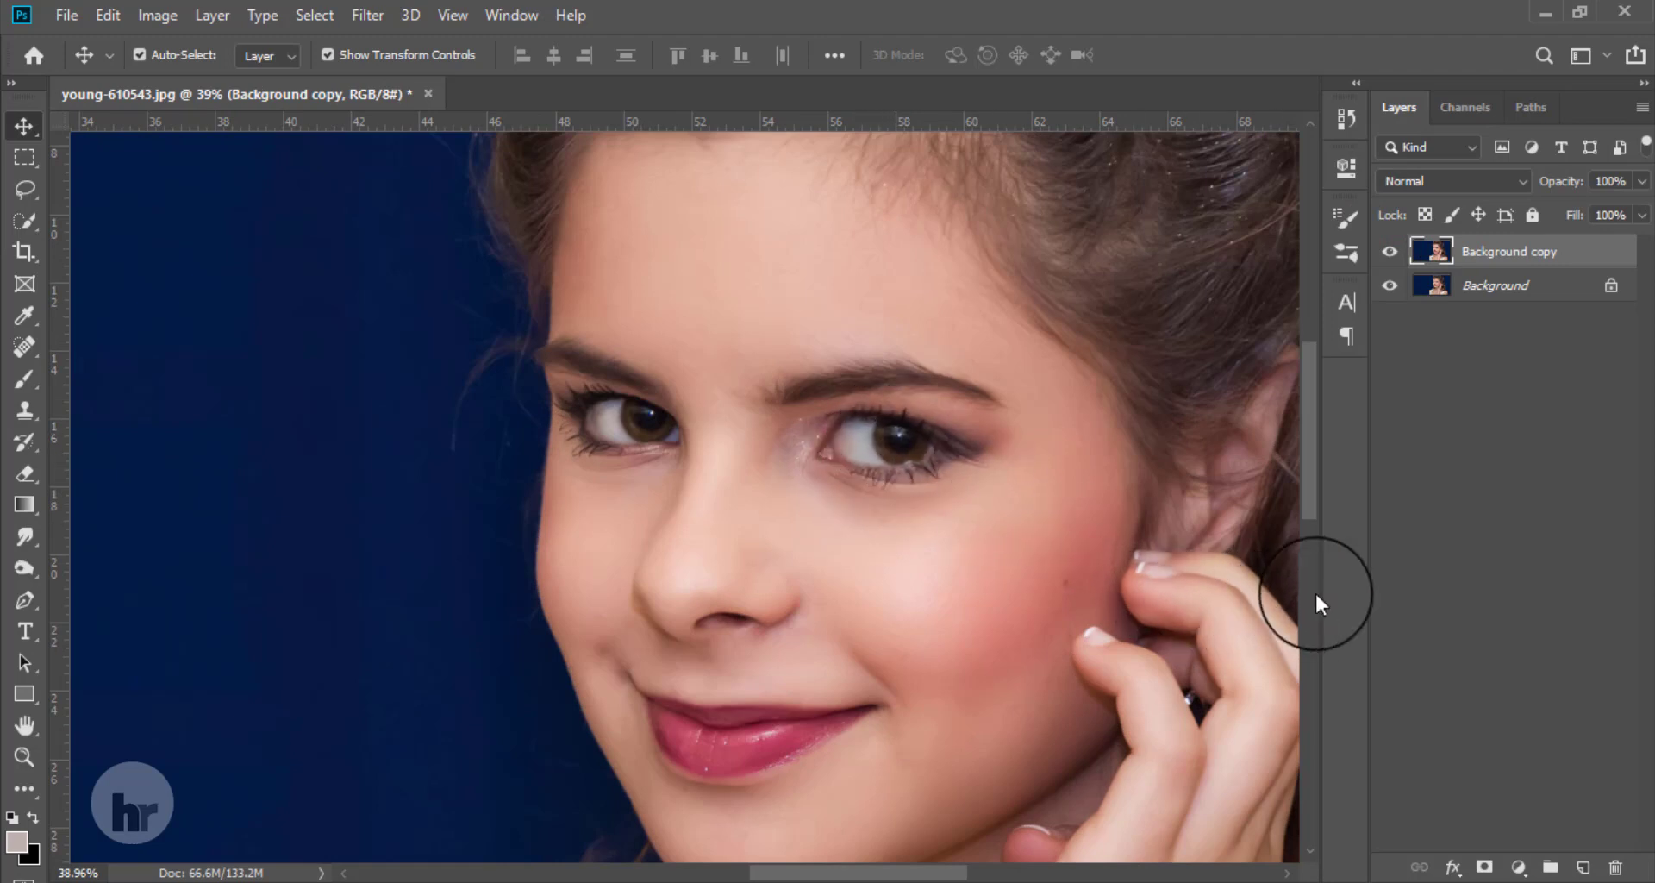
# Duplicate the Background copy layer and open the Camera Raw Filter on the duplicate
pyautogui.hotkey('ctrl', 'j')
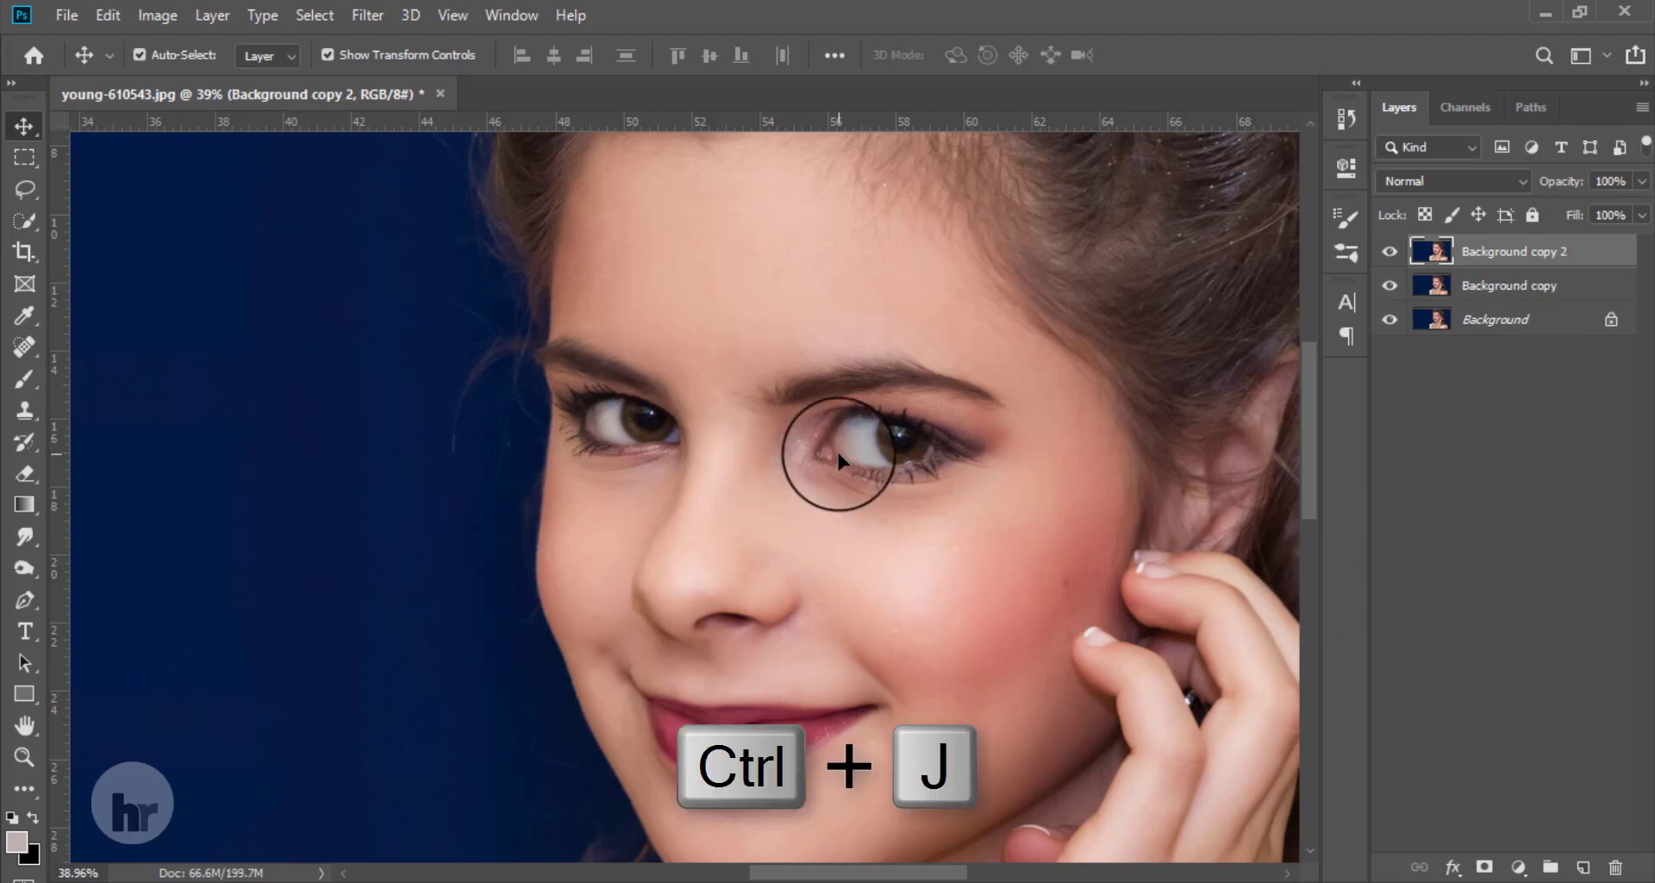
pyautogui.click(358, 16)
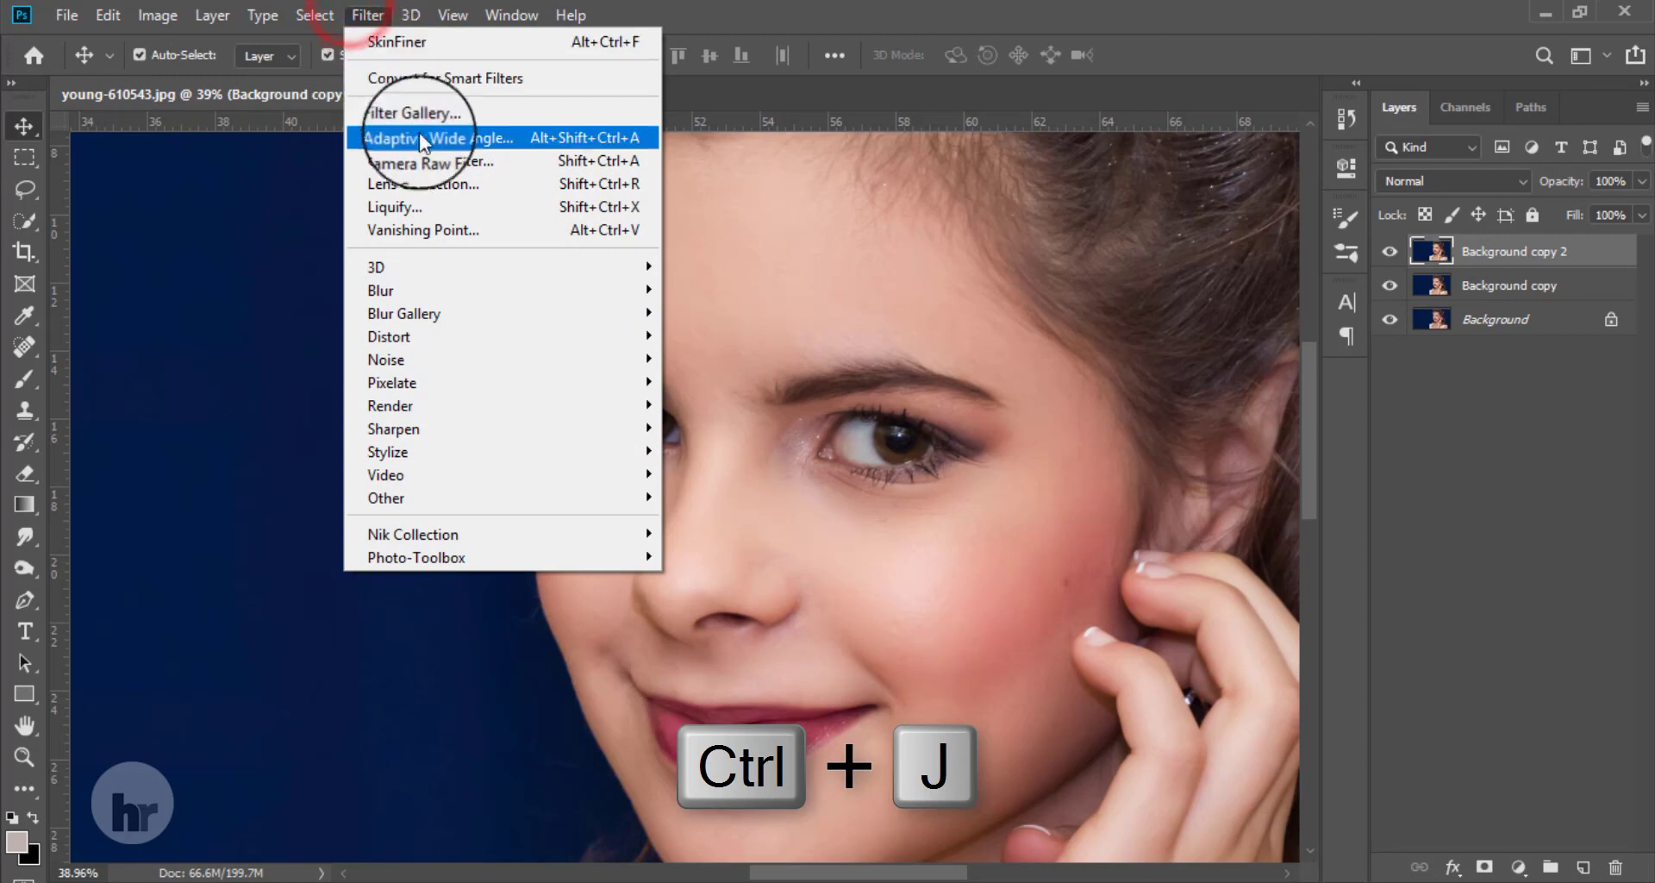
pyautogui.click(428, 152)
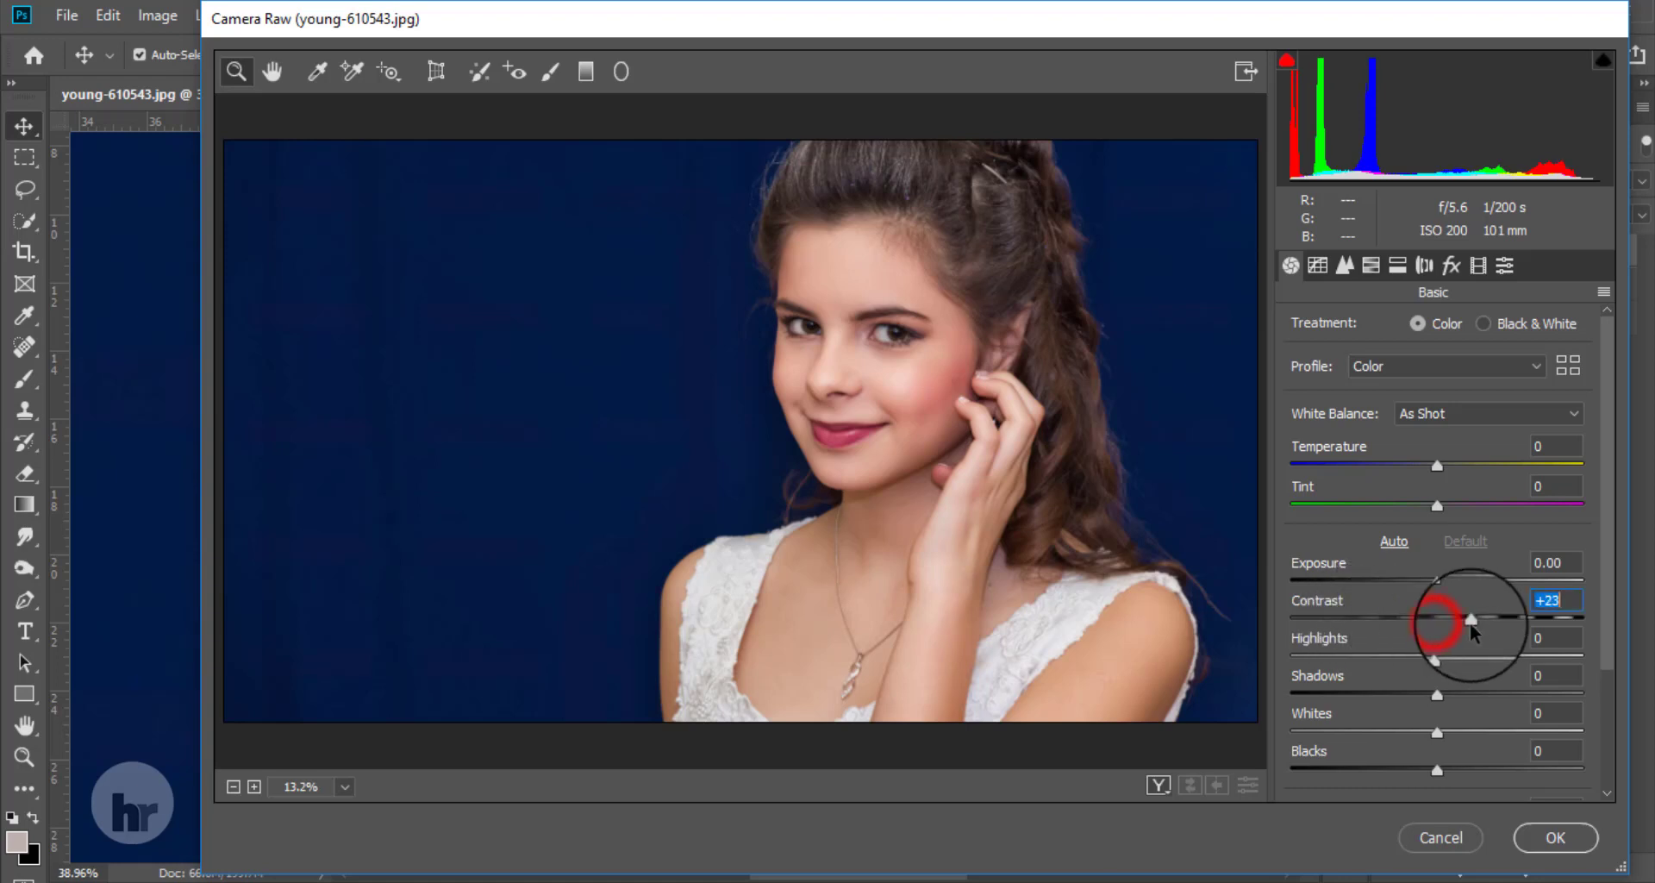
# Set the Contrast of the duplicated layer to +14 in Camera Raw
pyautogui.moveTo(1470, 622)
pyautogui.mouseDown()
pyautogui.moveTo(1452, 619)
pyautogui.moveTo(1492, 615)
pyautogui.moveTo(1456, 615)
pyautogui.mouseUp()
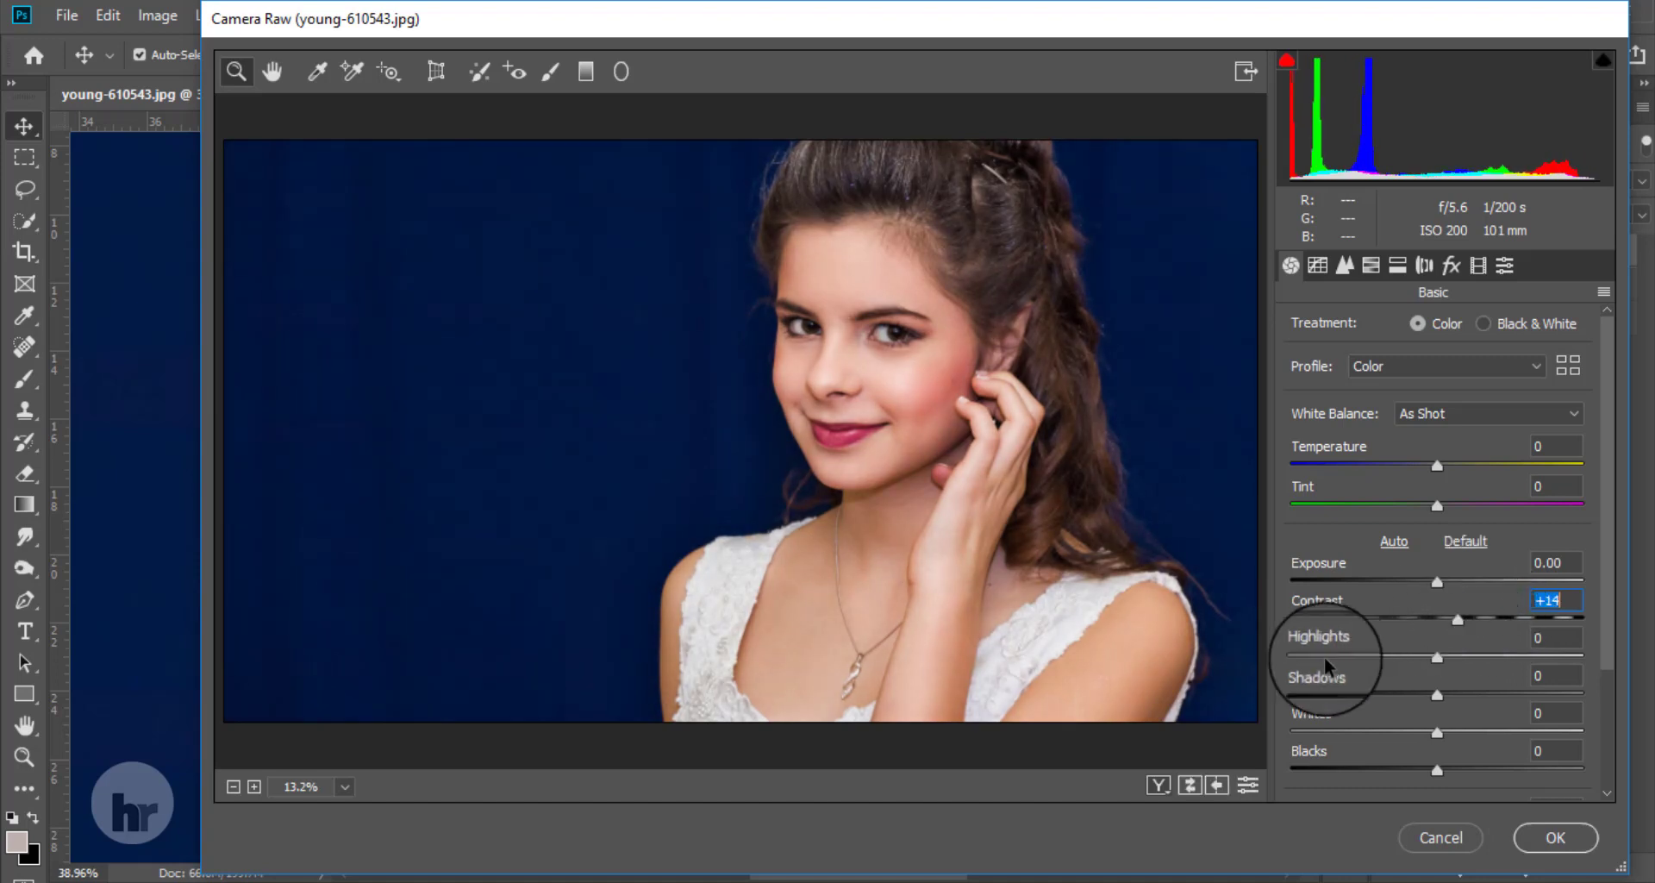
pyautogui.scroll(-3, 1324, 655)
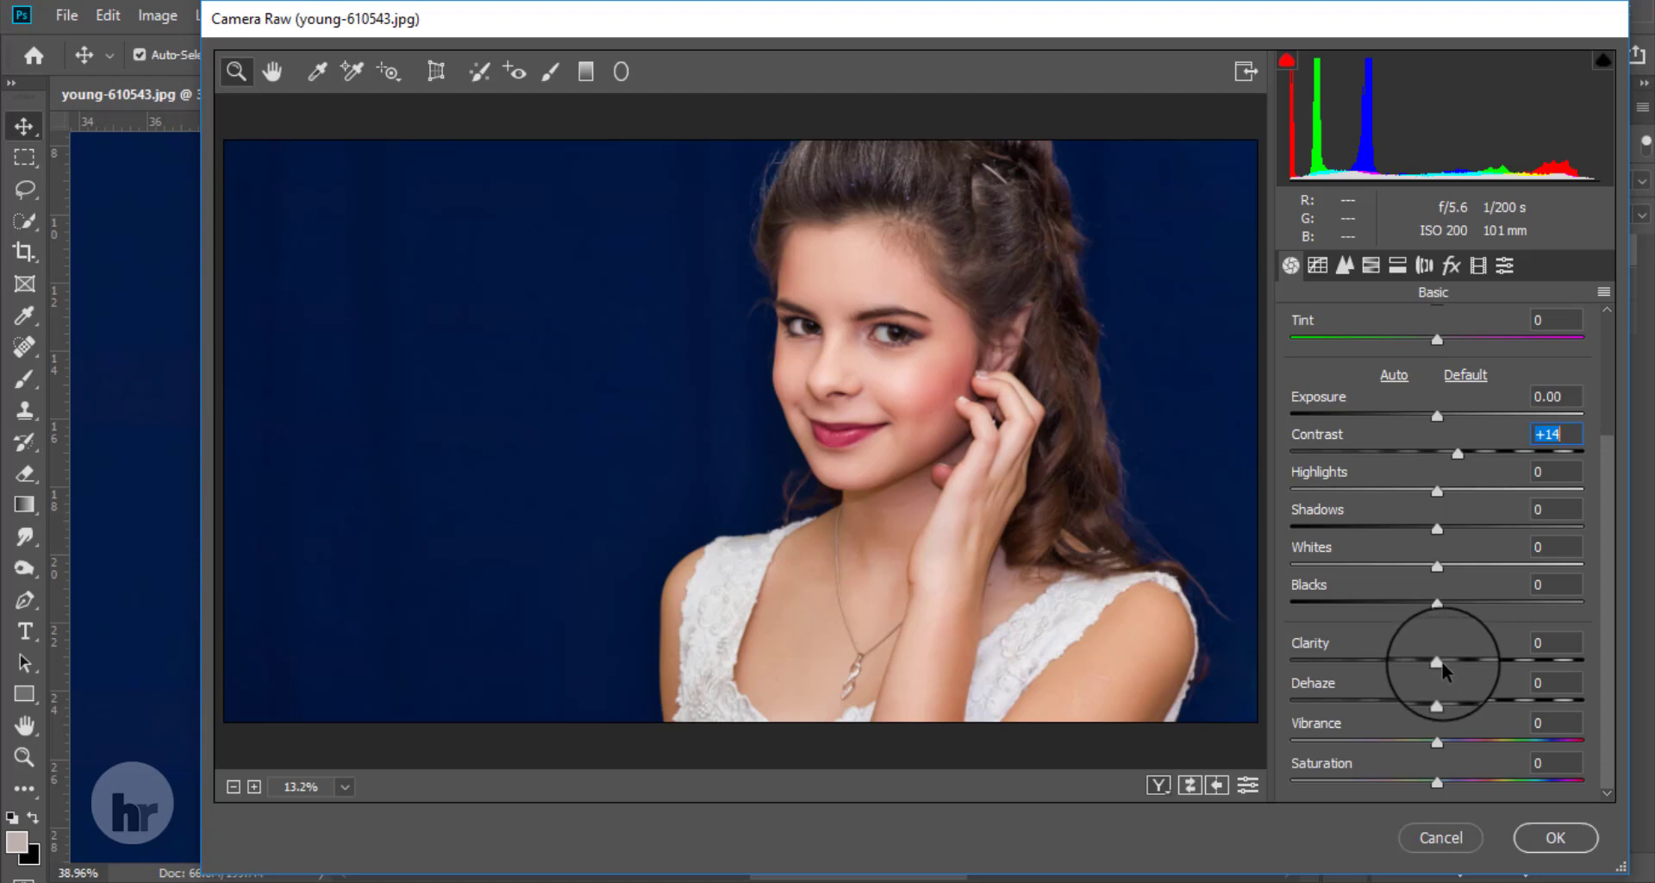
# Set Clarity to +100 in Camera Raw, apply the filter to the Background copy 2 layer, and inspect the sharpened face
pyautogui.moveTo(1441, 660); pyautogui.dragTo(1600, 655)
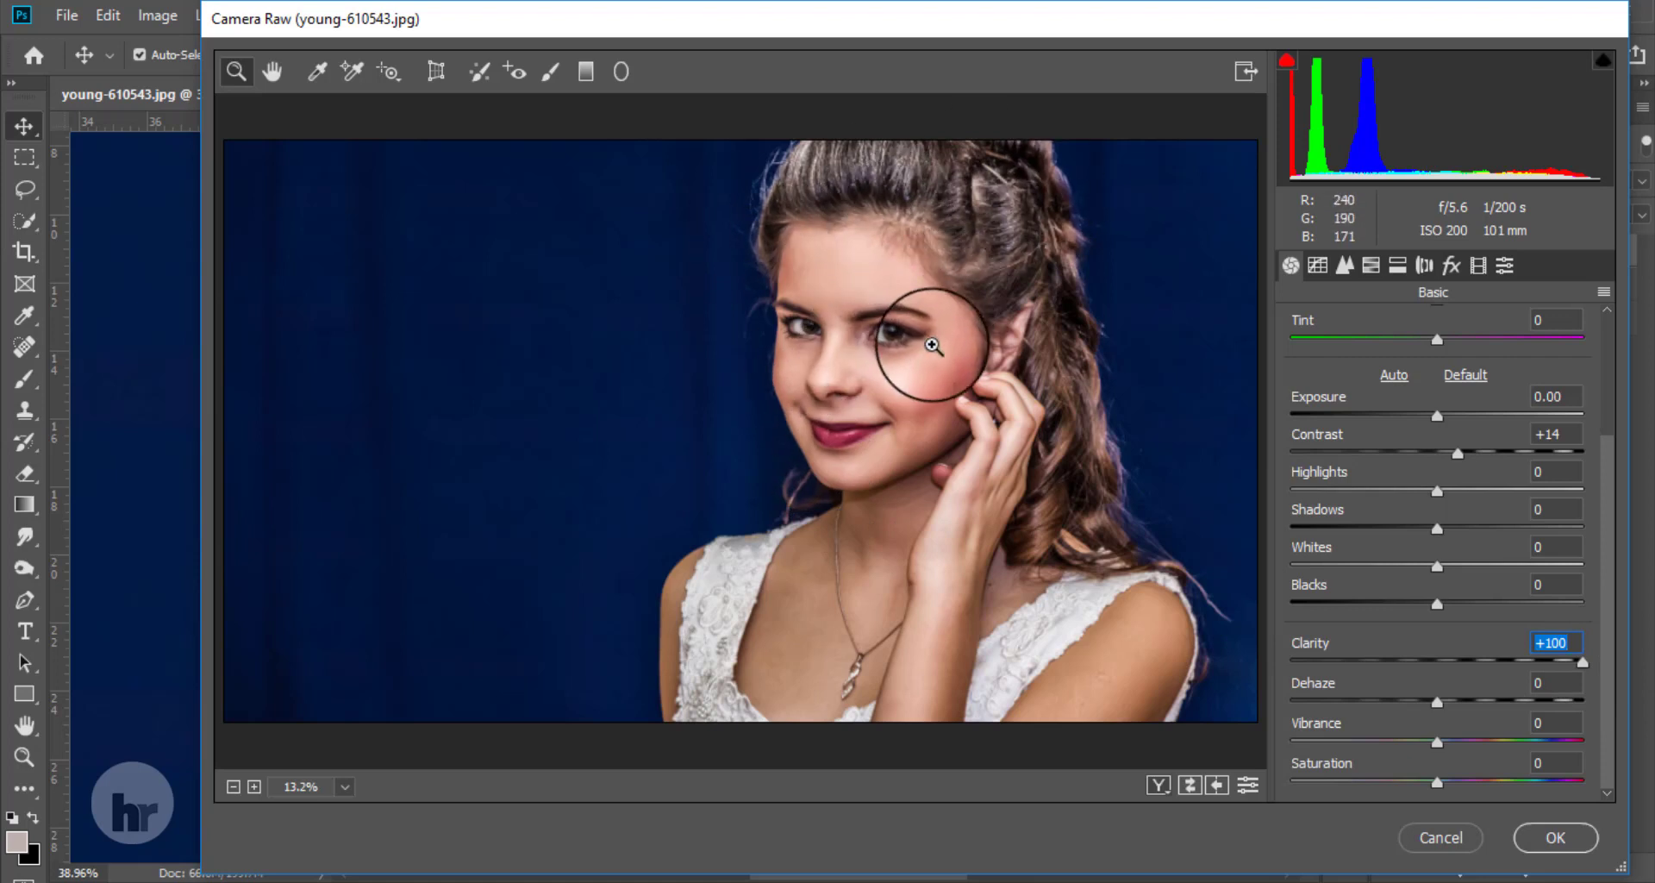
pyautogui.click(1553, 836)
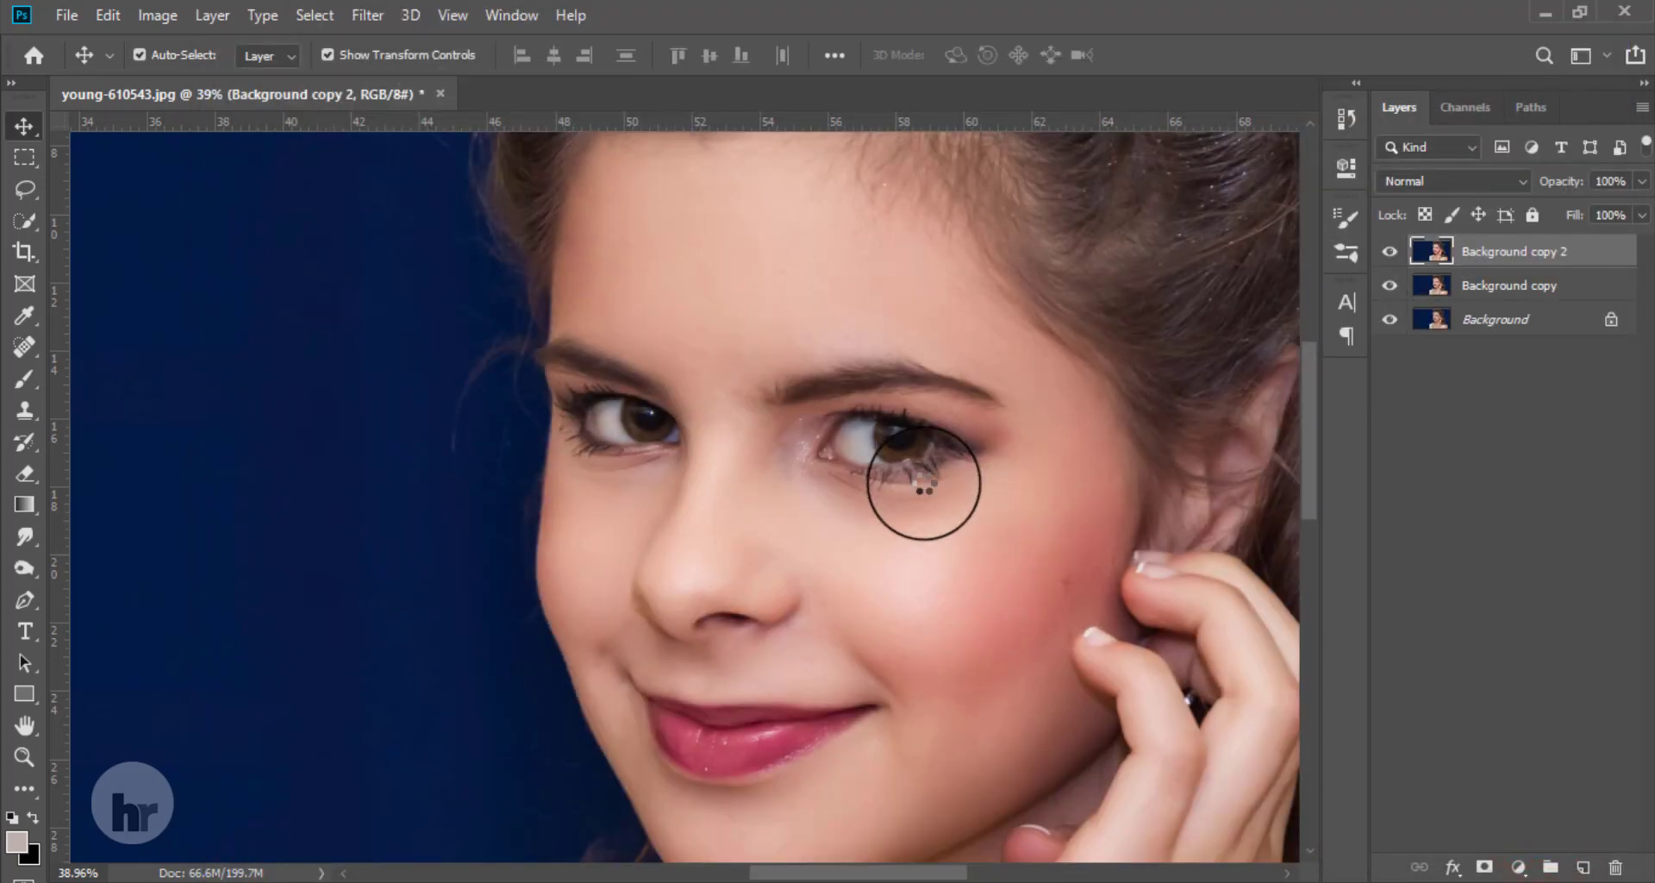
pyautogui.scroll(2, 920, 483)
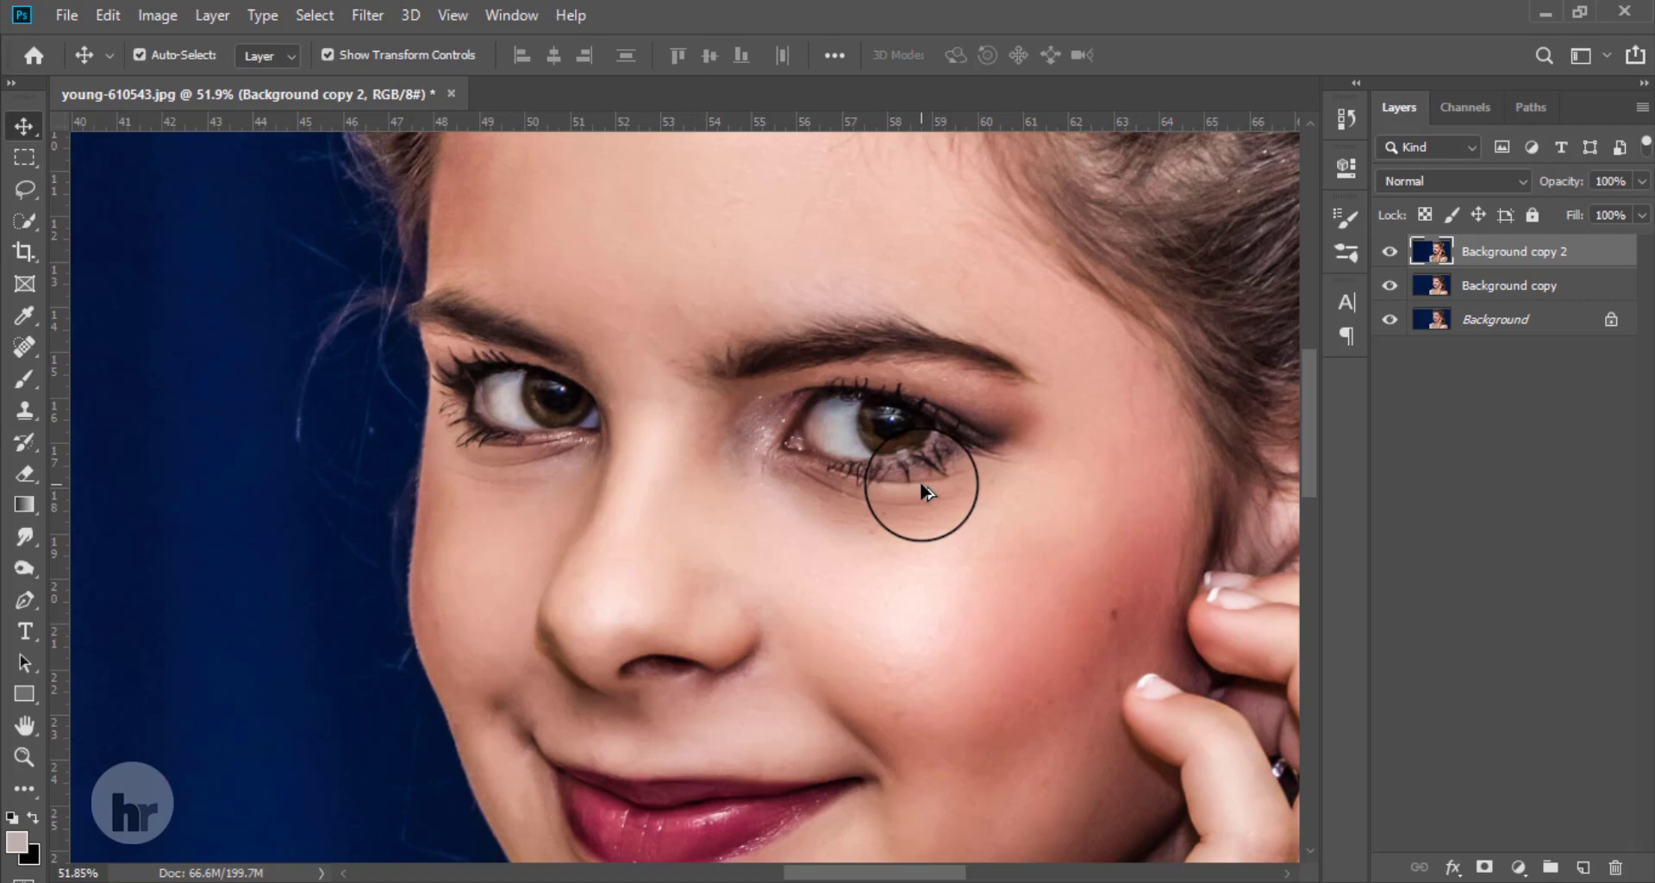
pyautogui.scroll(-5, 919, 481)
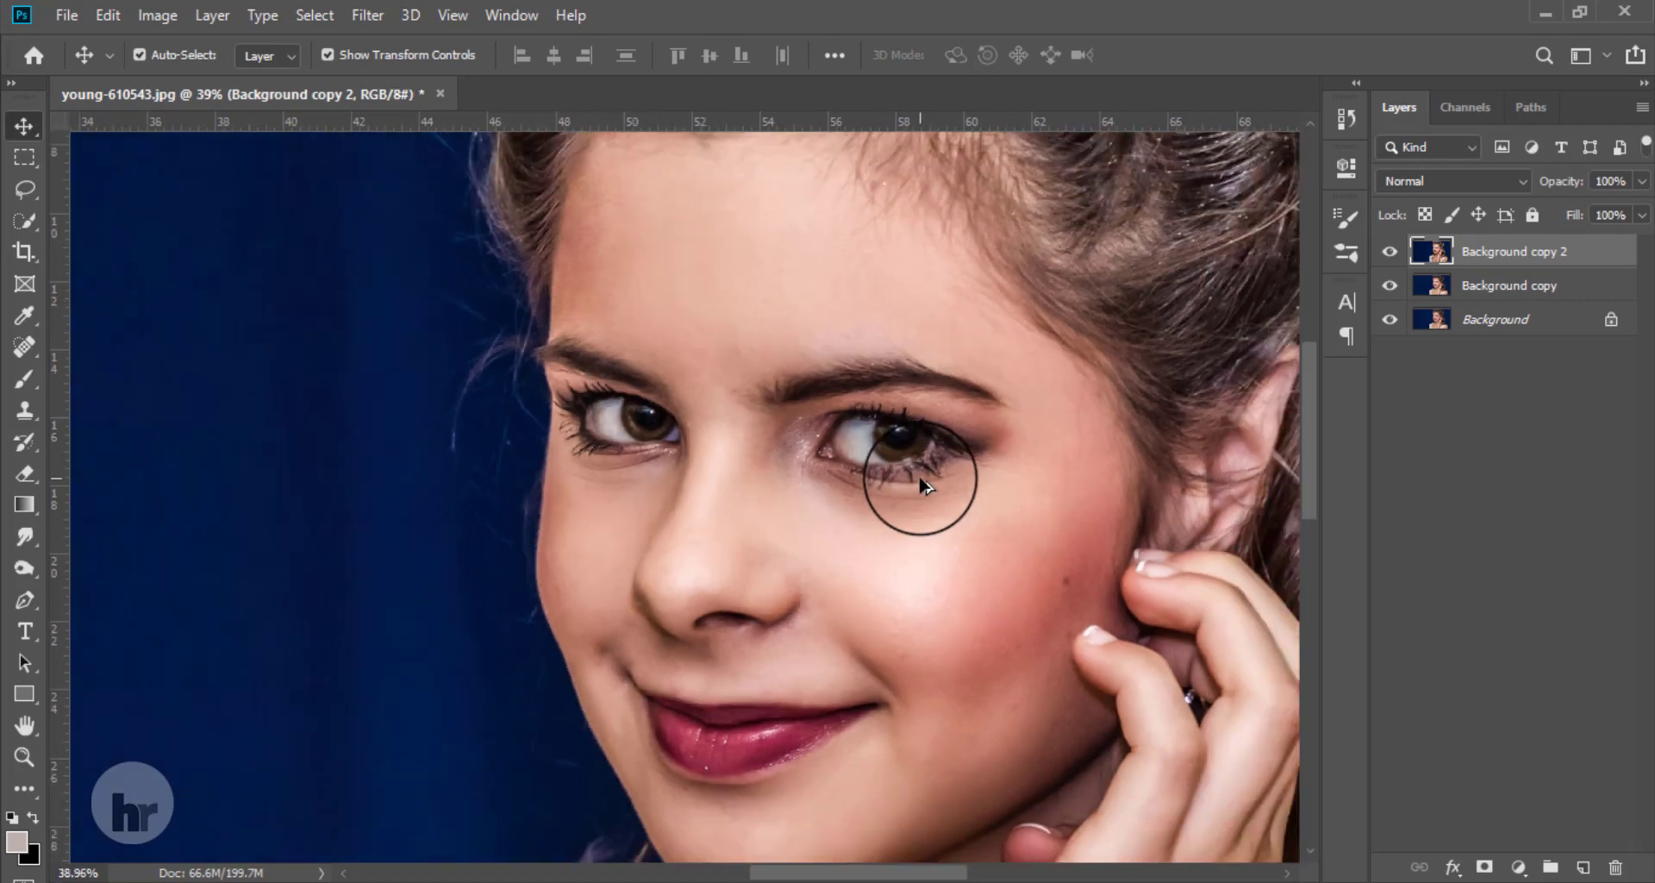
pyautogui.scroll(-1, 921, 483)
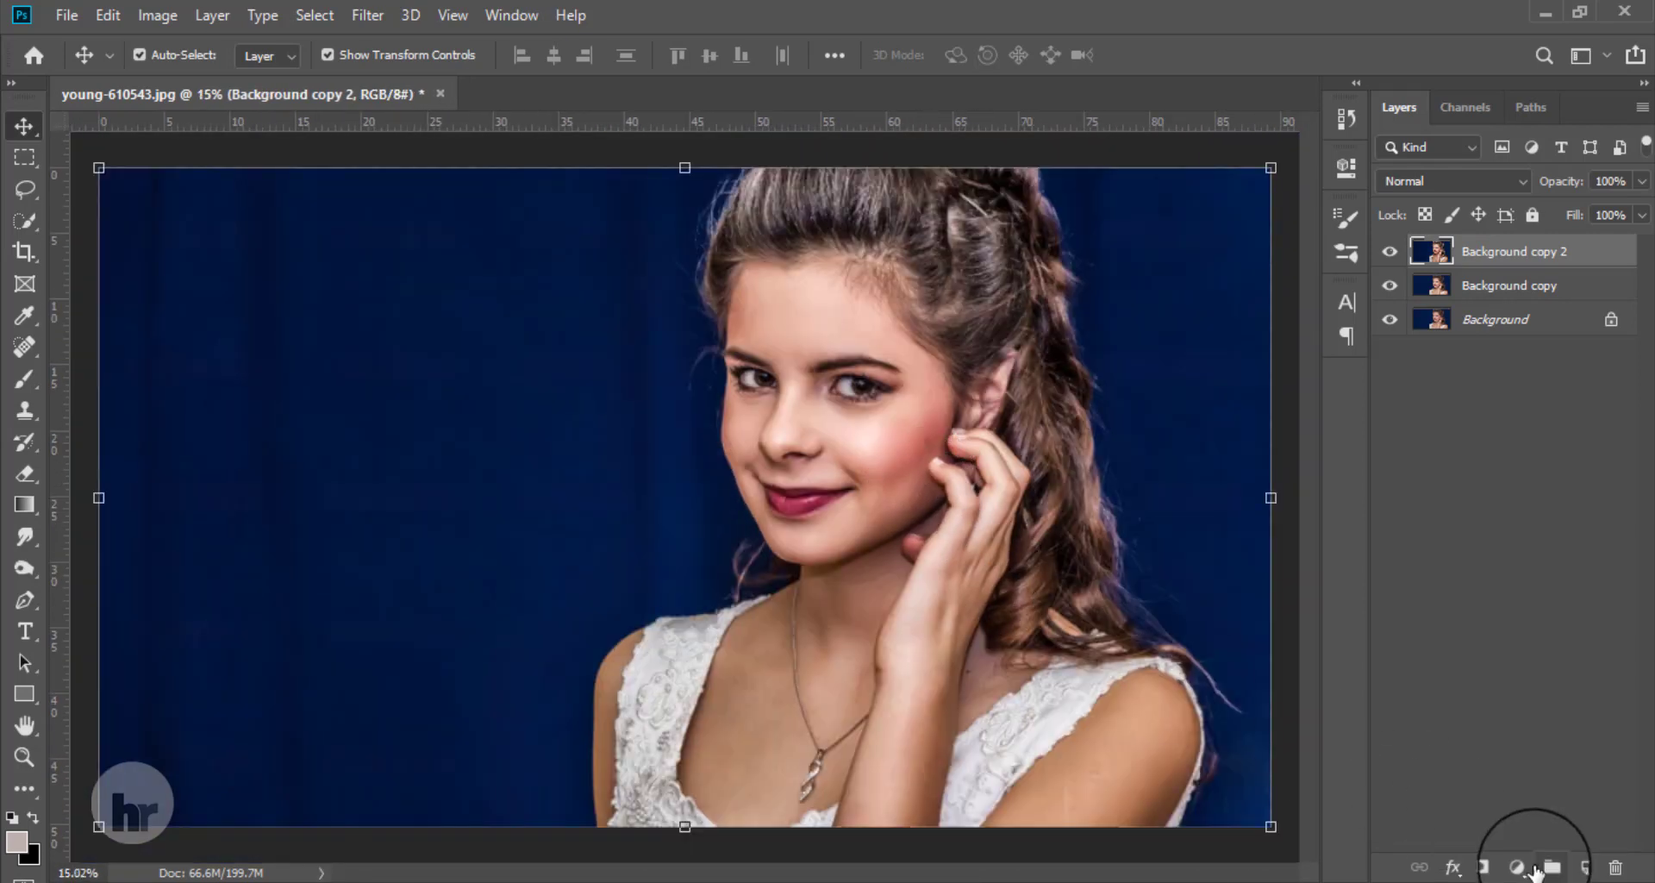
# Add a layer mask to Background copy 2, invert it to black, and ready the Brush tool with a white foreground colour
pyautogui.click(1481, 867)
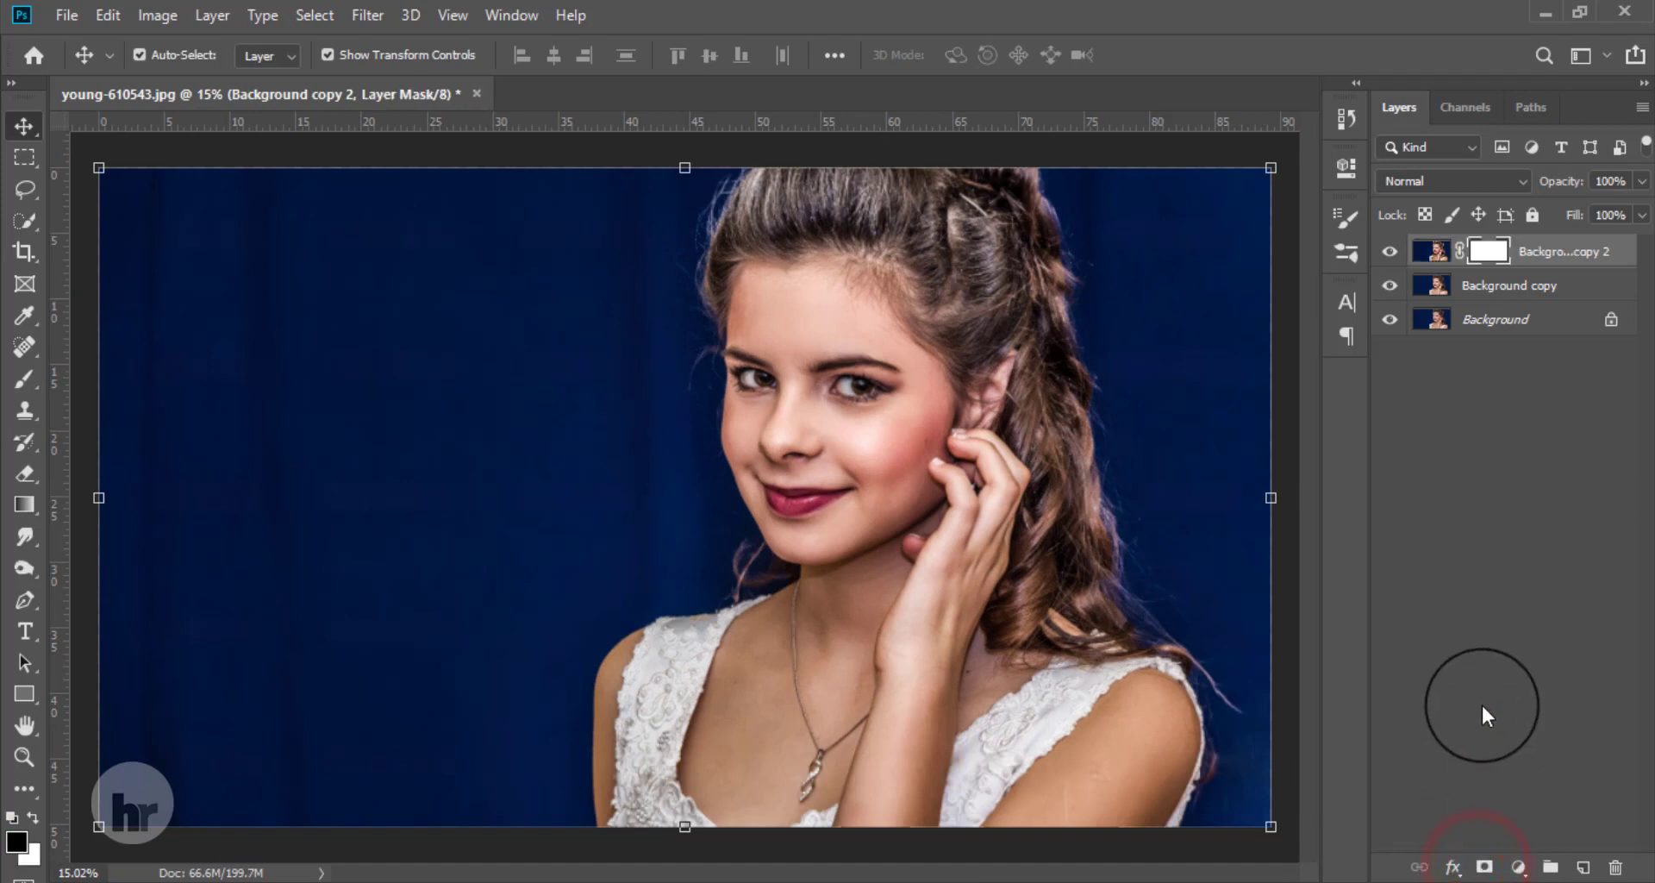
pyautogui.hotkey('ctrl', 'i')
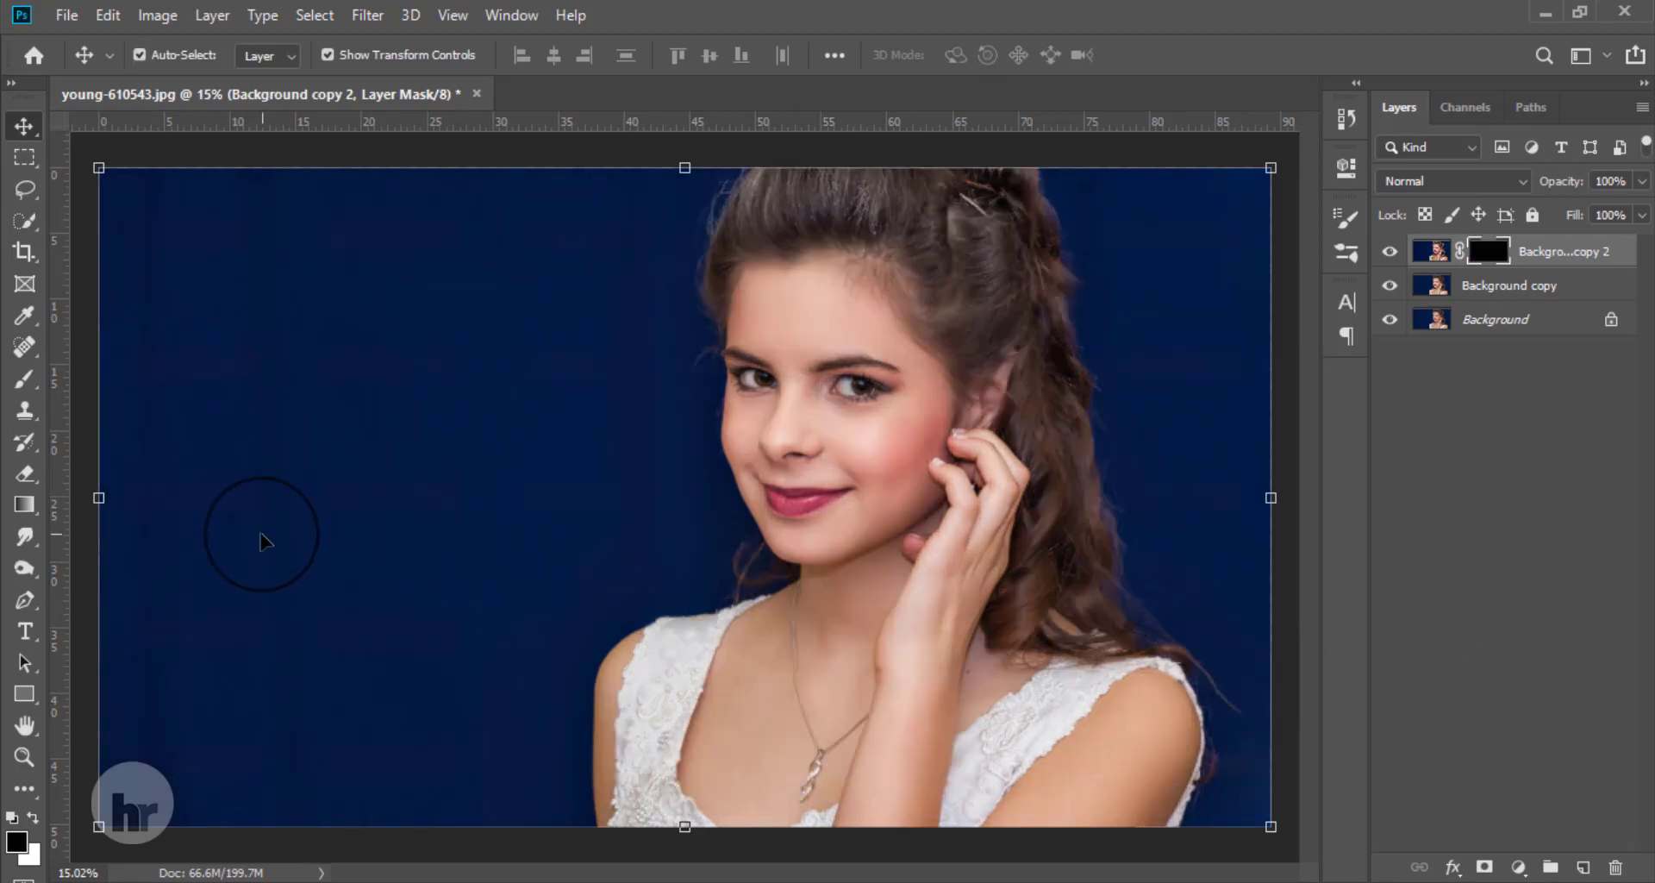
pyautogui.click(21, 381)
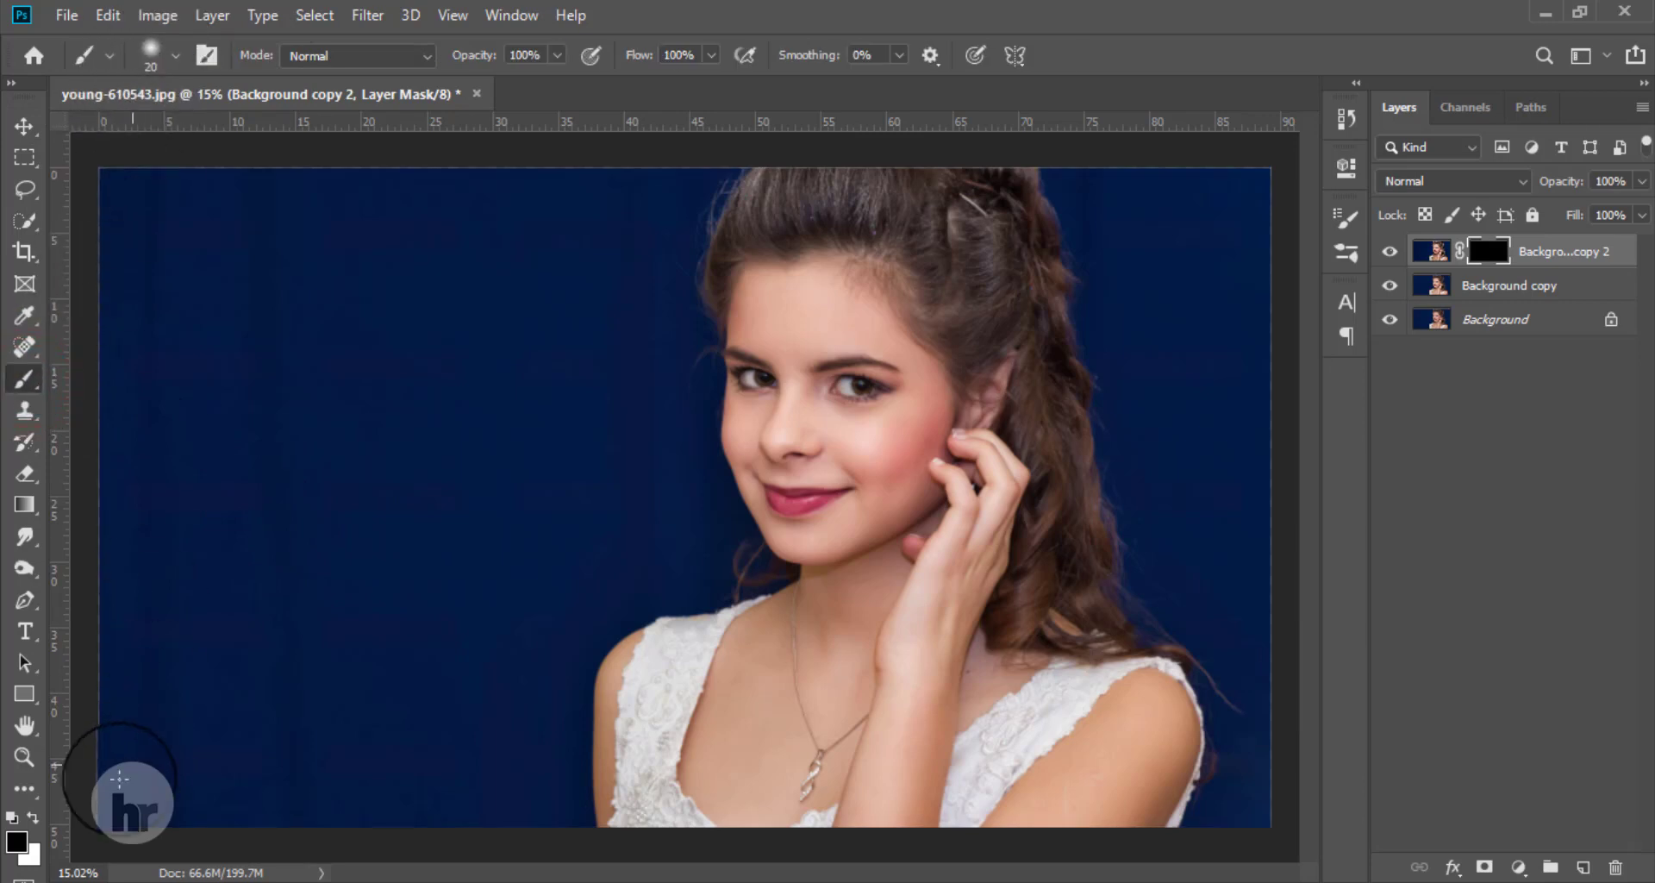
pyautogui.click(18, 845)
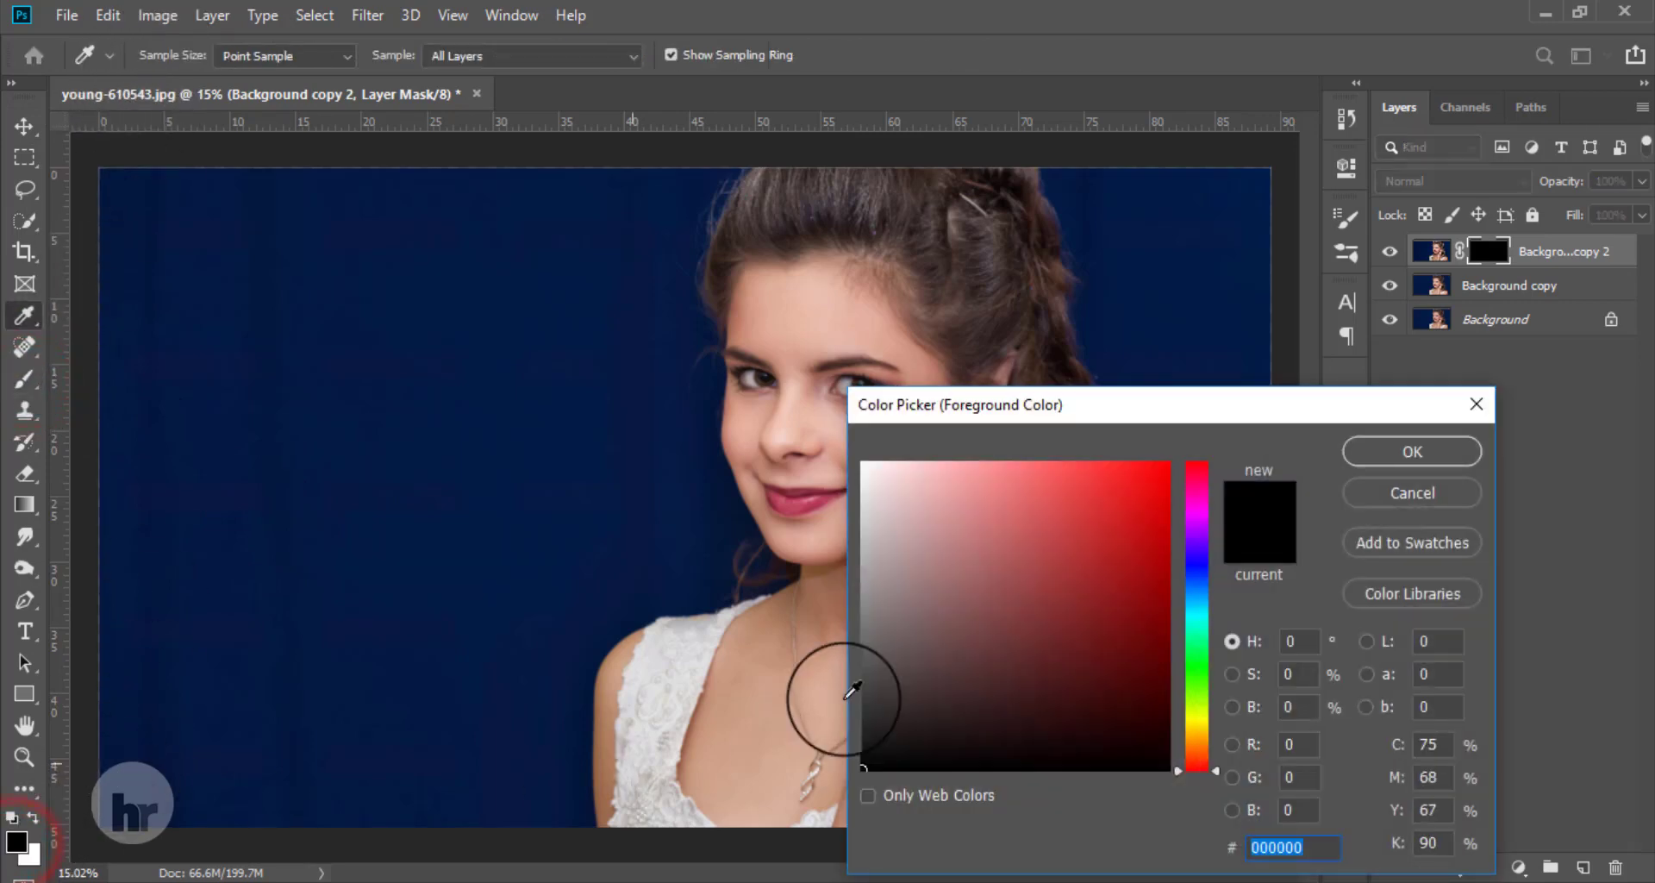
pyautogui.click(1406, 448)
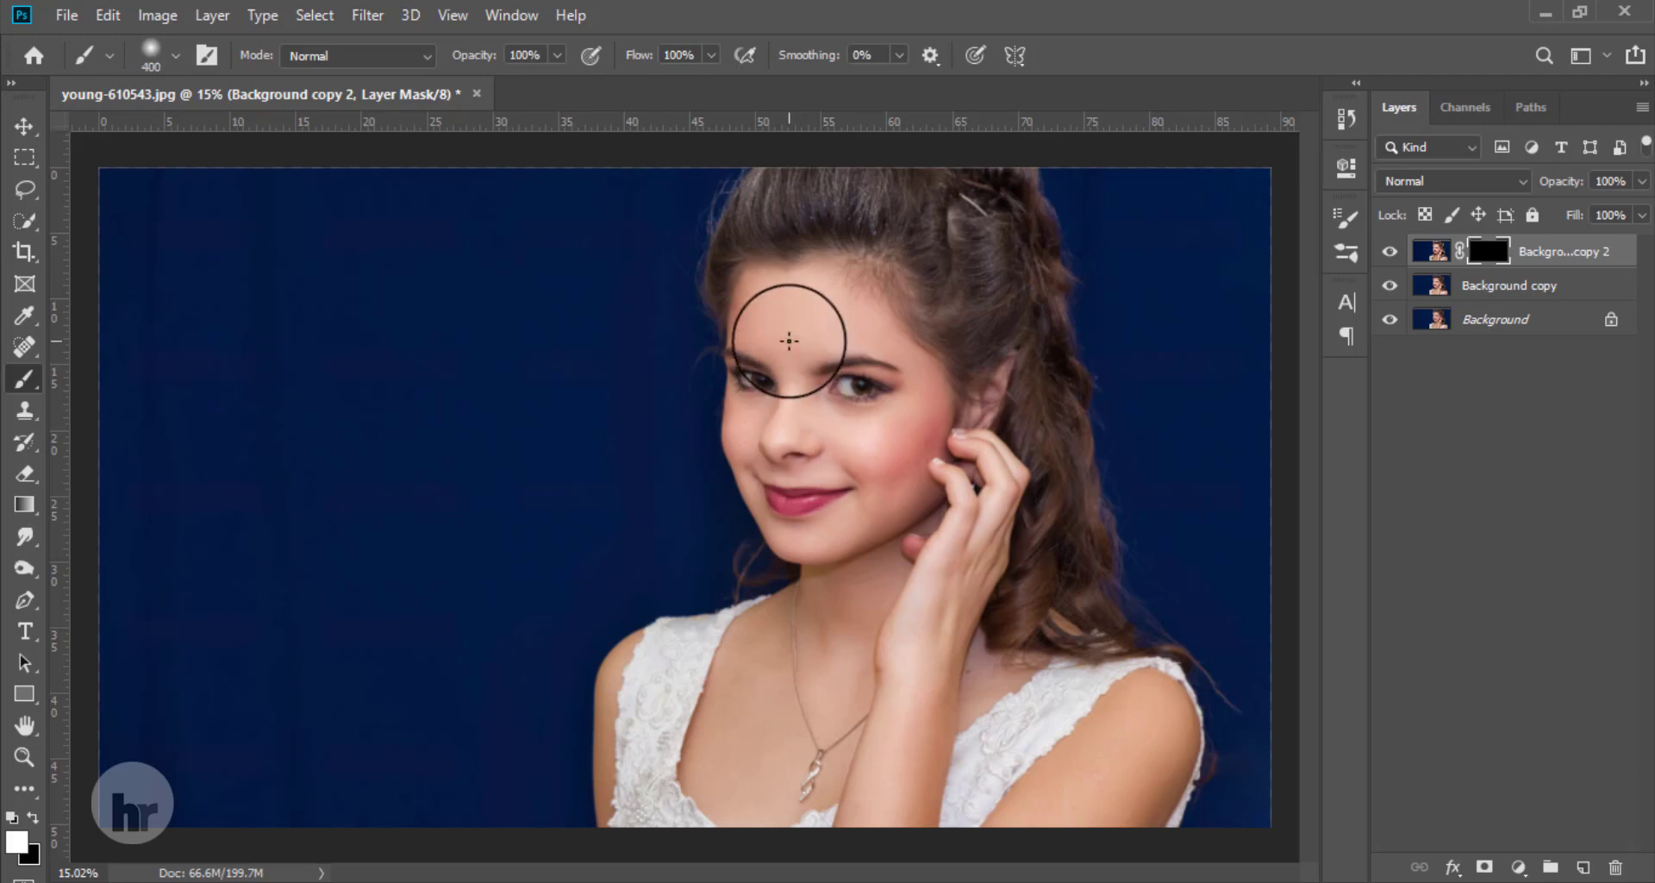
# Paint white on the mask over the eye nearer the hand, using a size 200 brush and size 100 for the inner corner
pyautogui.scroll(5, 866, 373)
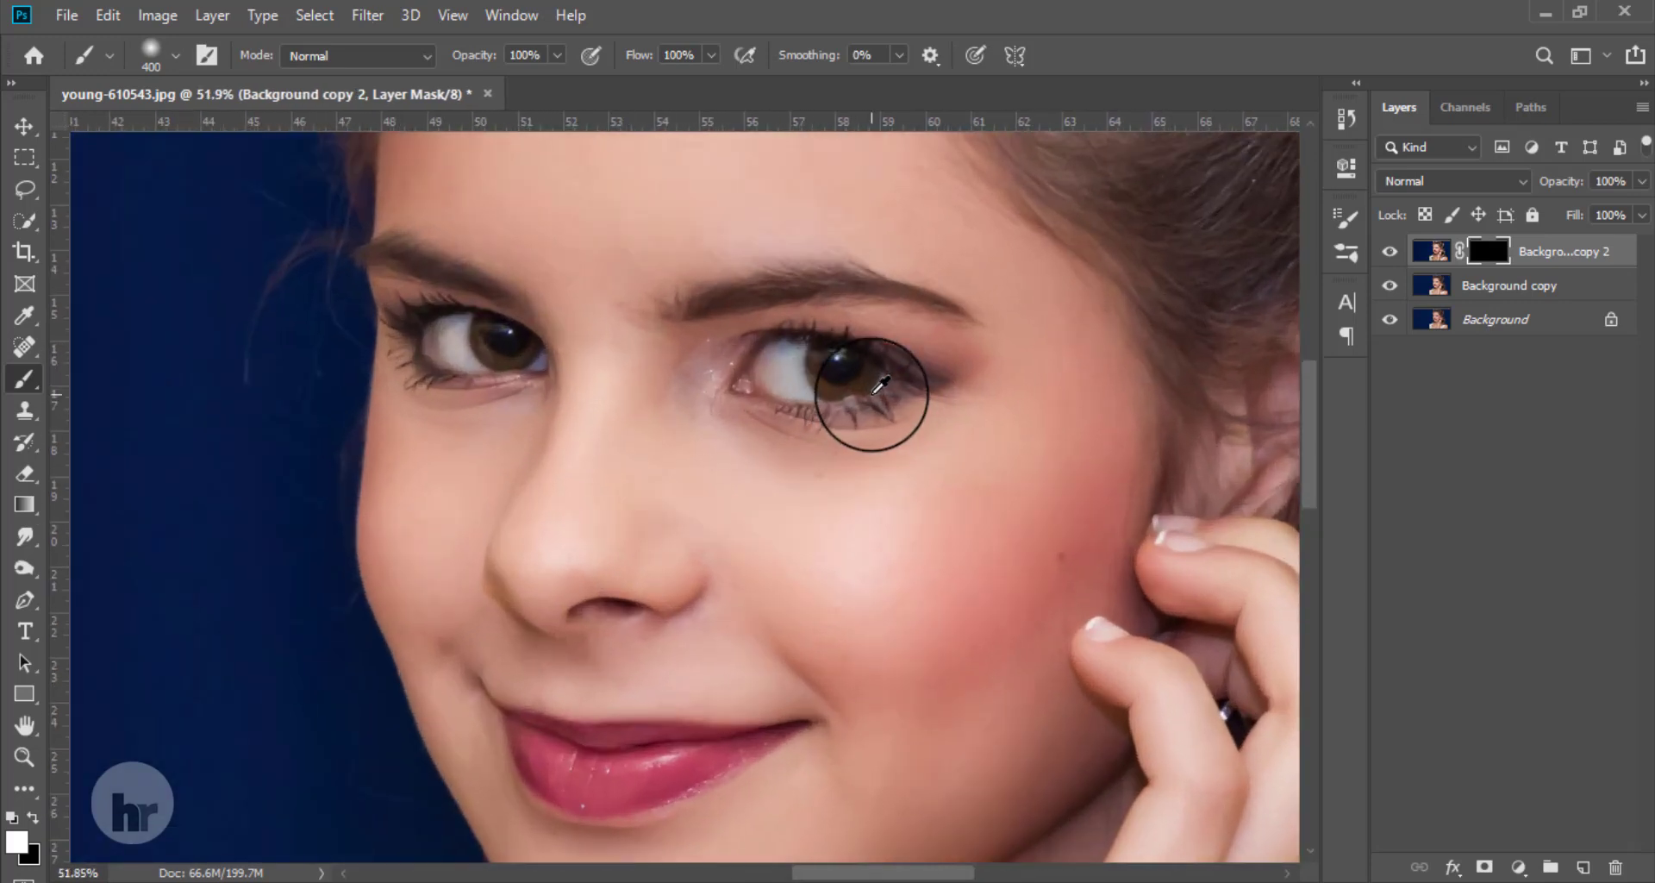
pyautogui.moveTo(866, 306); pyautogui.dragTo(829, 412)
pyautogui.press('[')
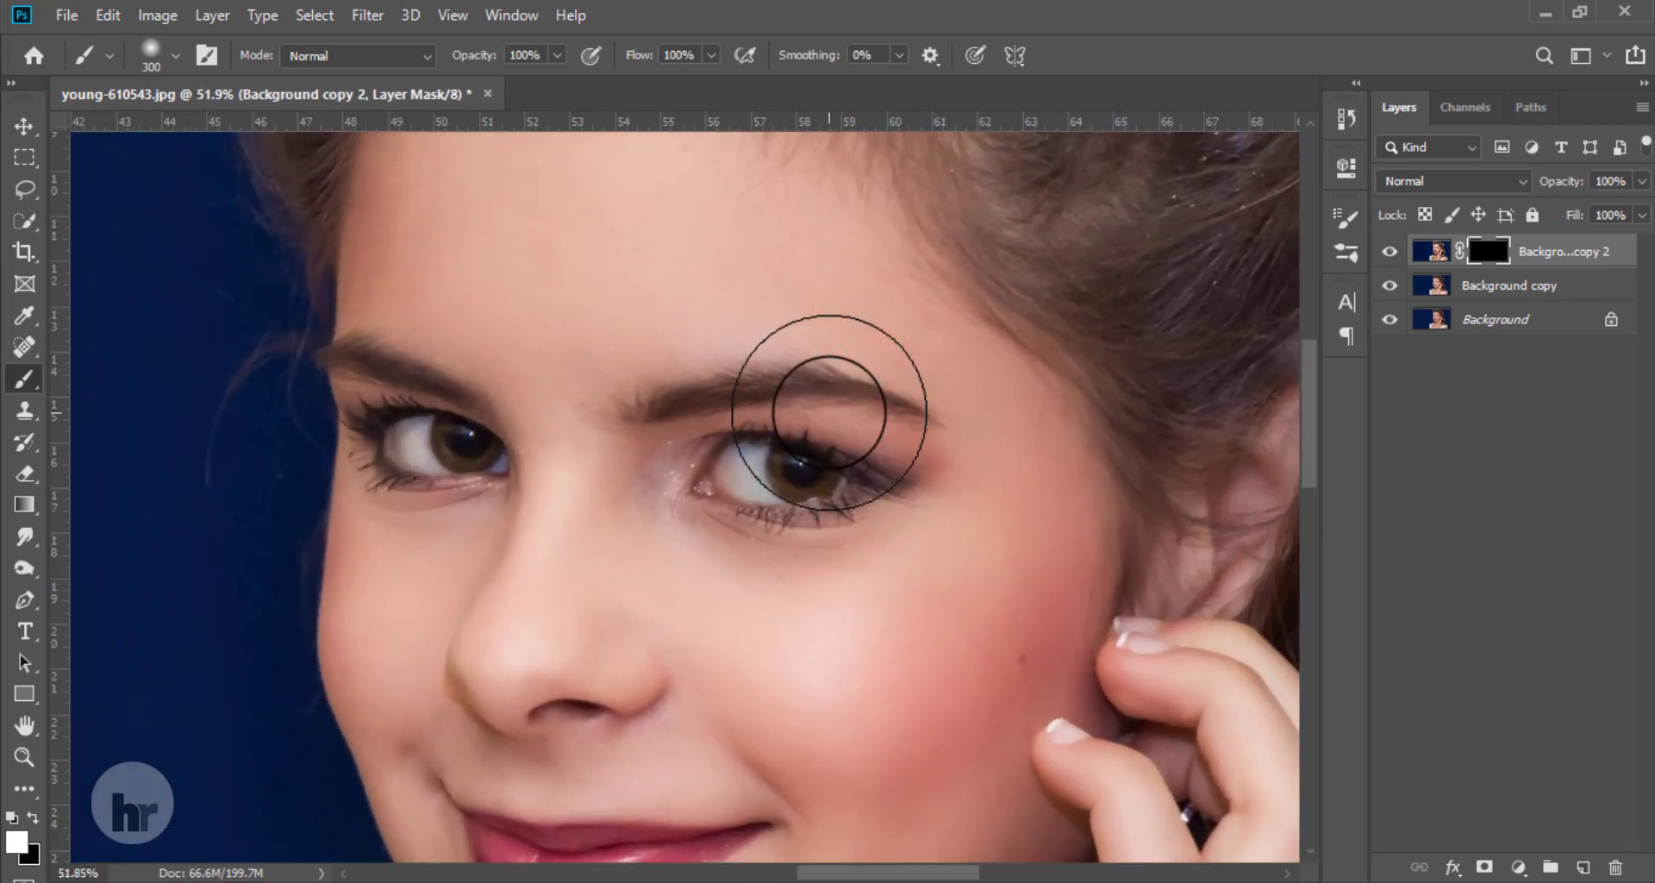
pyautogui.press('[')
pyautogui.press('[')
pyautogui.moveTo(735, 471); pyautogui.dragTo(836, 472)
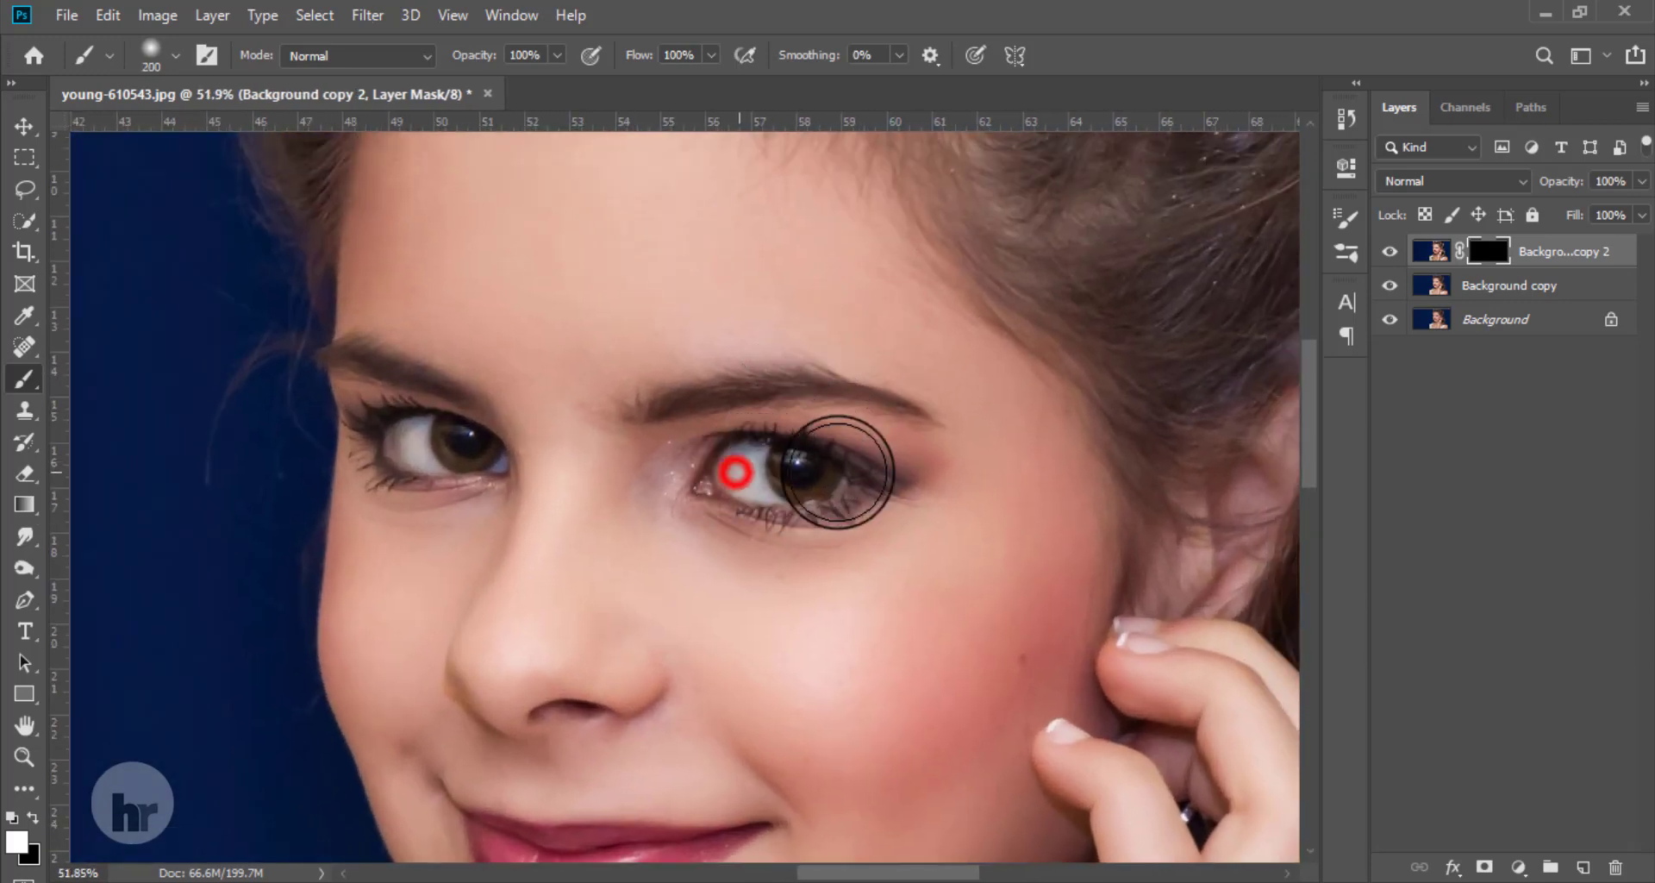
pyautogui.click(840, 472)
pyautogui.press('[')
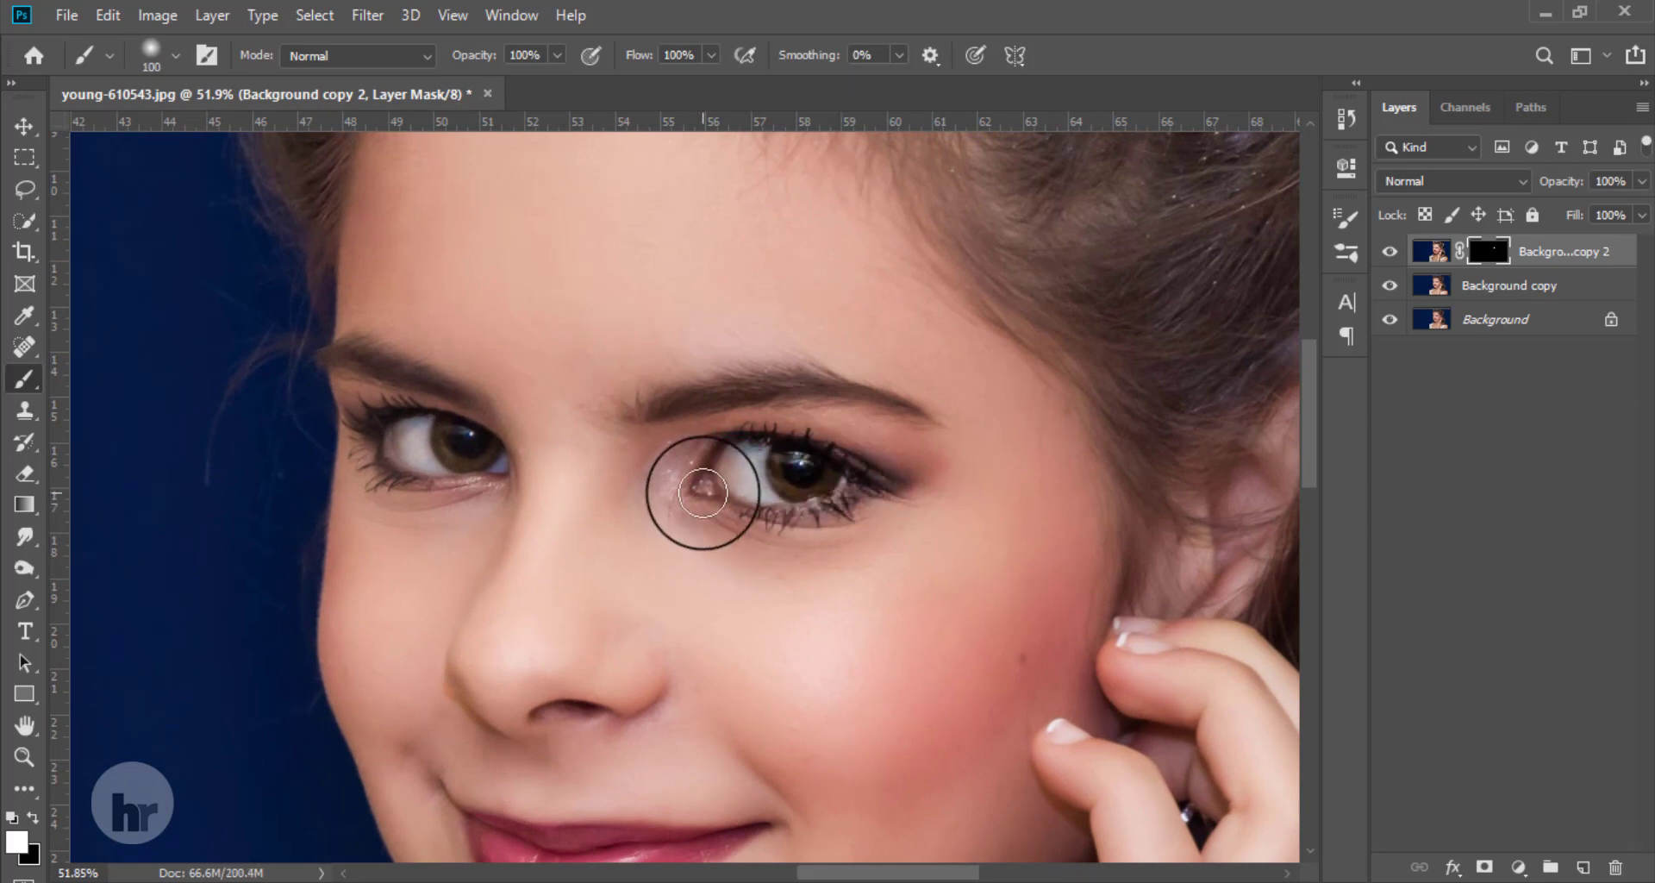
pyautogui.moveTo(702, 491)
pyautogui.mouseDown()
pyautogui.moveTo(794, 506)
pyautogui.moveTo(875, 485)
pyautogui.moveTo(856, 465)
pyautogui.moveTo(687, 434)
pyautogui.mouseUp()
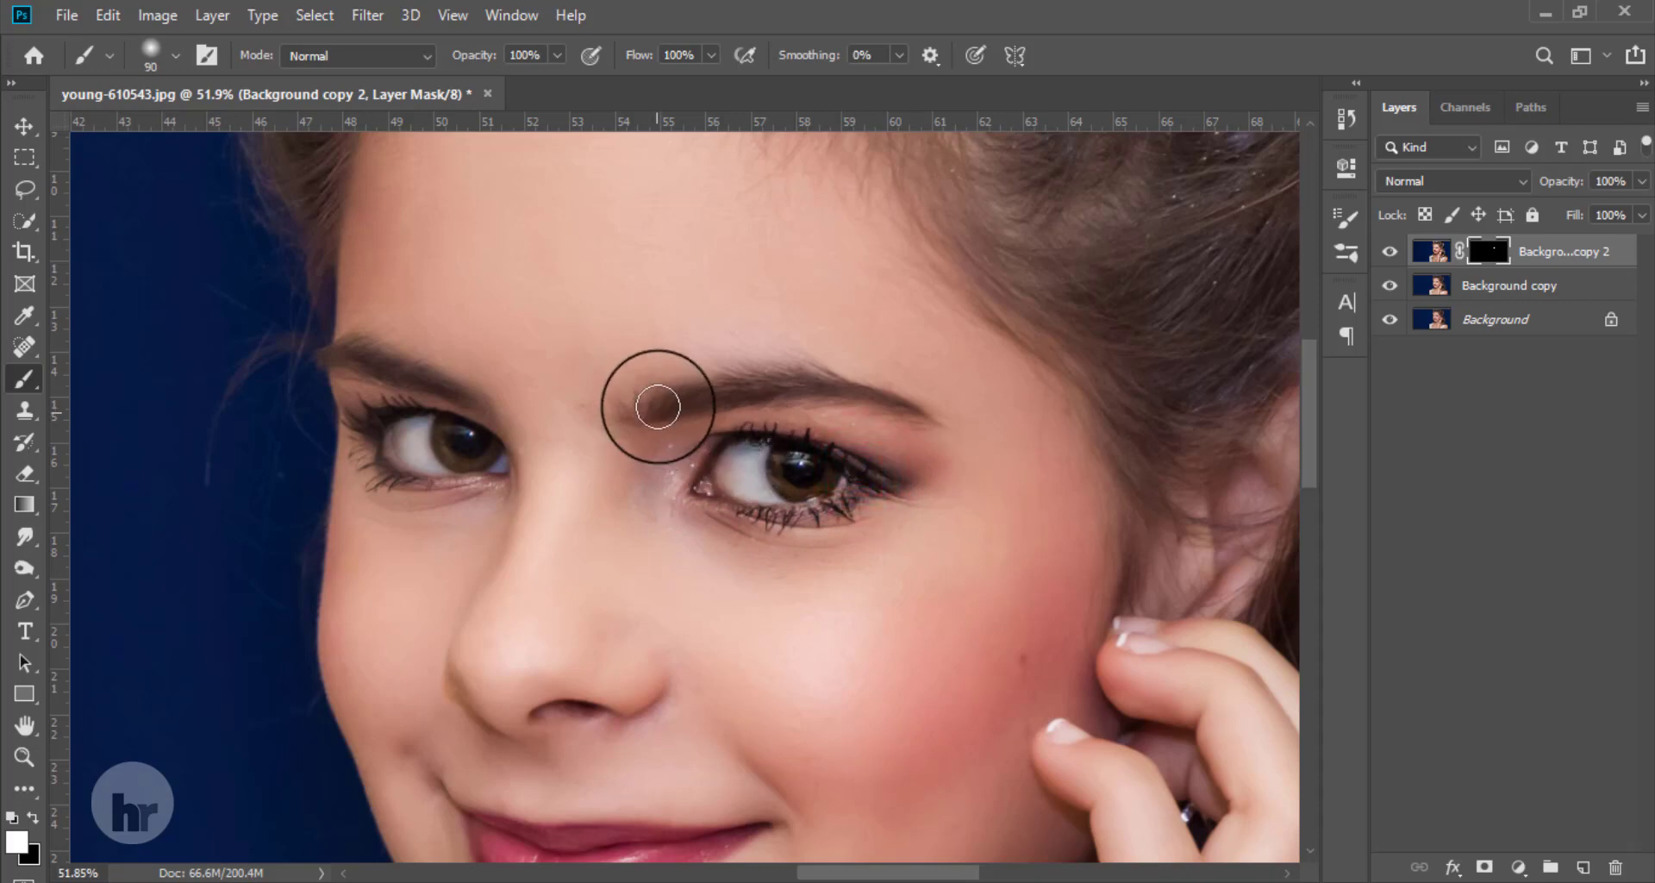
# Reveal the clarity effect on the eyebrow and the other eye by painting the mask with a size 90 white brush
pyautogui.press('[')
pyautogui.moveTo(624, 411)
pyautogui.mouseDown()
pyautogui.moveTo(851, 382)
pyautogui.moveTo(934, 424)
pyautogui.moveTo(849, 437)
pyautogui.mouseUp()
pyautogui.moveTo(548, 409)
pyautogui.mouseDown()
pyautogui.moveTo(769, 400)
pyautogui.moveTo(702, 400)
pyautogui.moveTo(549, 353)
pyautogui.moveTo(666, 481)
pyautogui.moveTo(654, 499)
pyautogui.moveTo(594, 412)
pyautogui.moveTo(657, 413)
pyautogui.moveTo(710, 460)
pyautogui.moveTo(702, 438)
pyautogui.moveTo(709, 450)
pyautogui.moveTo(644, 423)
pyautogui.moveTo(635, 439)
pyautogui.moveTo(683, 434)
pyautogui.moveTo(641, 440)
pyautogui.moveTo(738, 485)
pyautogui.mouseUp()
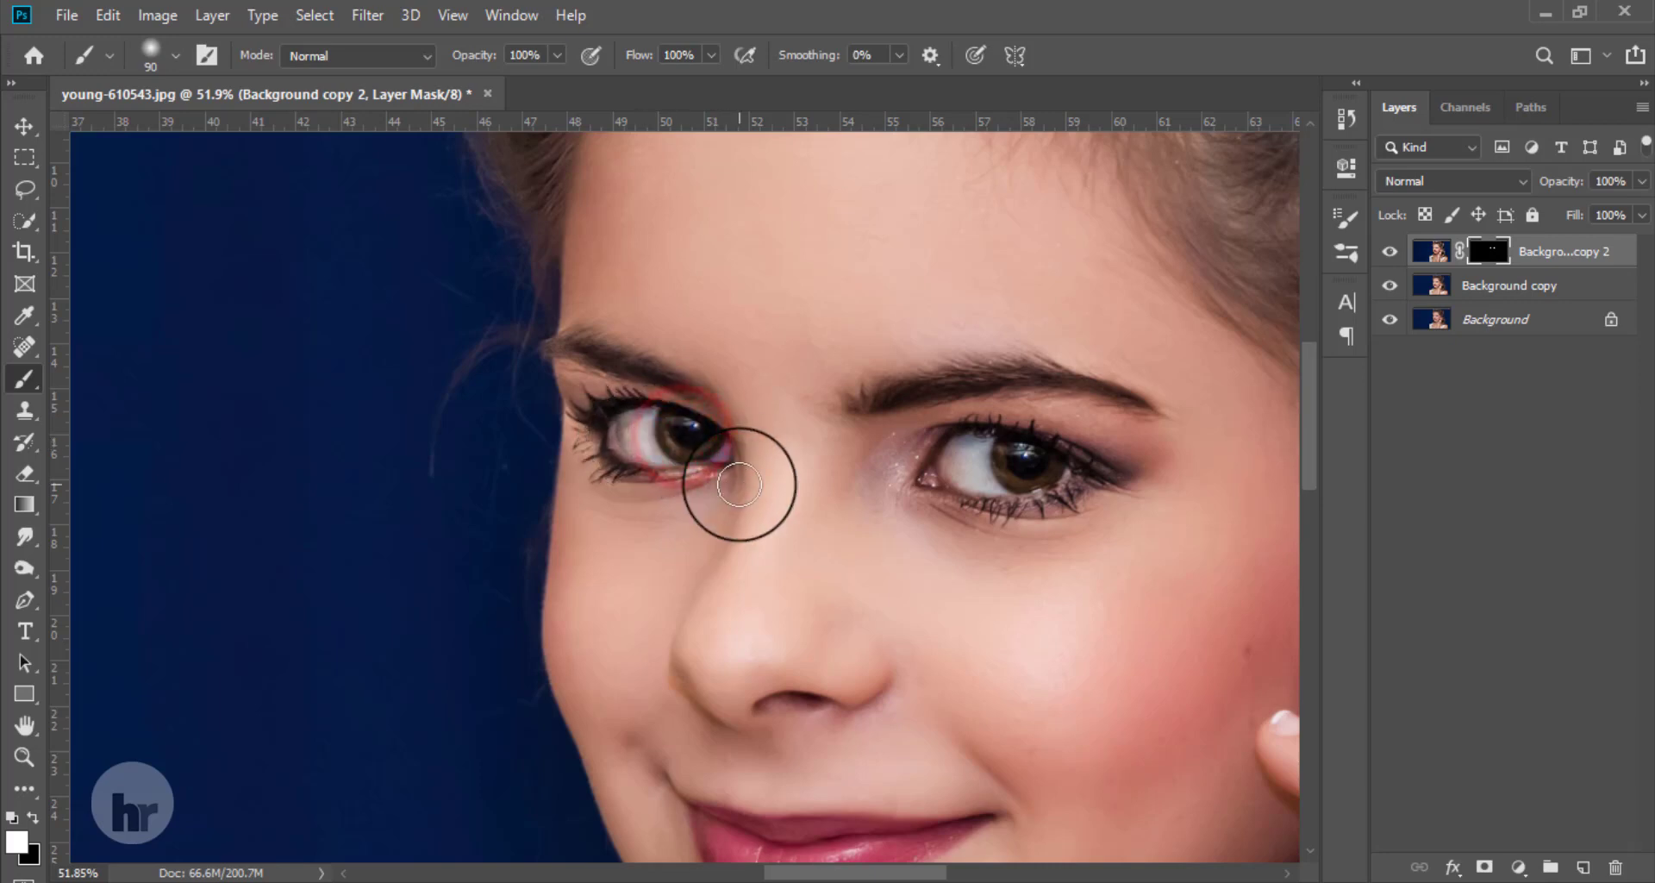
# Set the brush opacity to 30% and paint the mask under the nostrils and along the side of the nose at size 80
pyautogui.scroll(-1, 805, 483)
pyautogui.moveTo(852, 552); pyautogui.dragTo(801, 423)
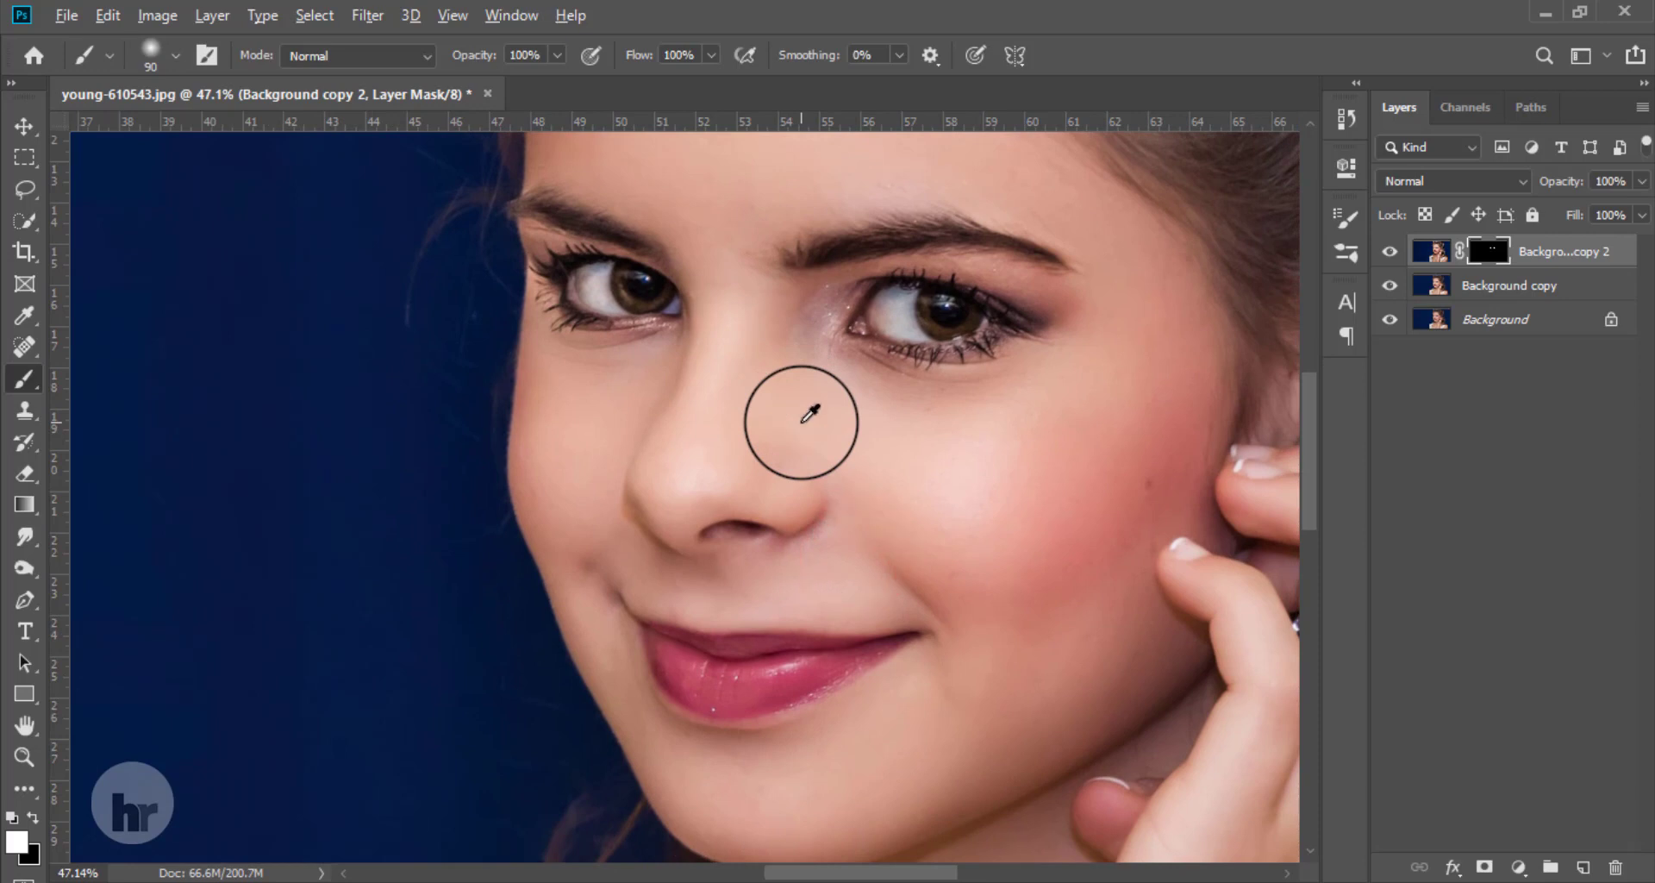
pyautogui.scroll(-1, 810, 414)
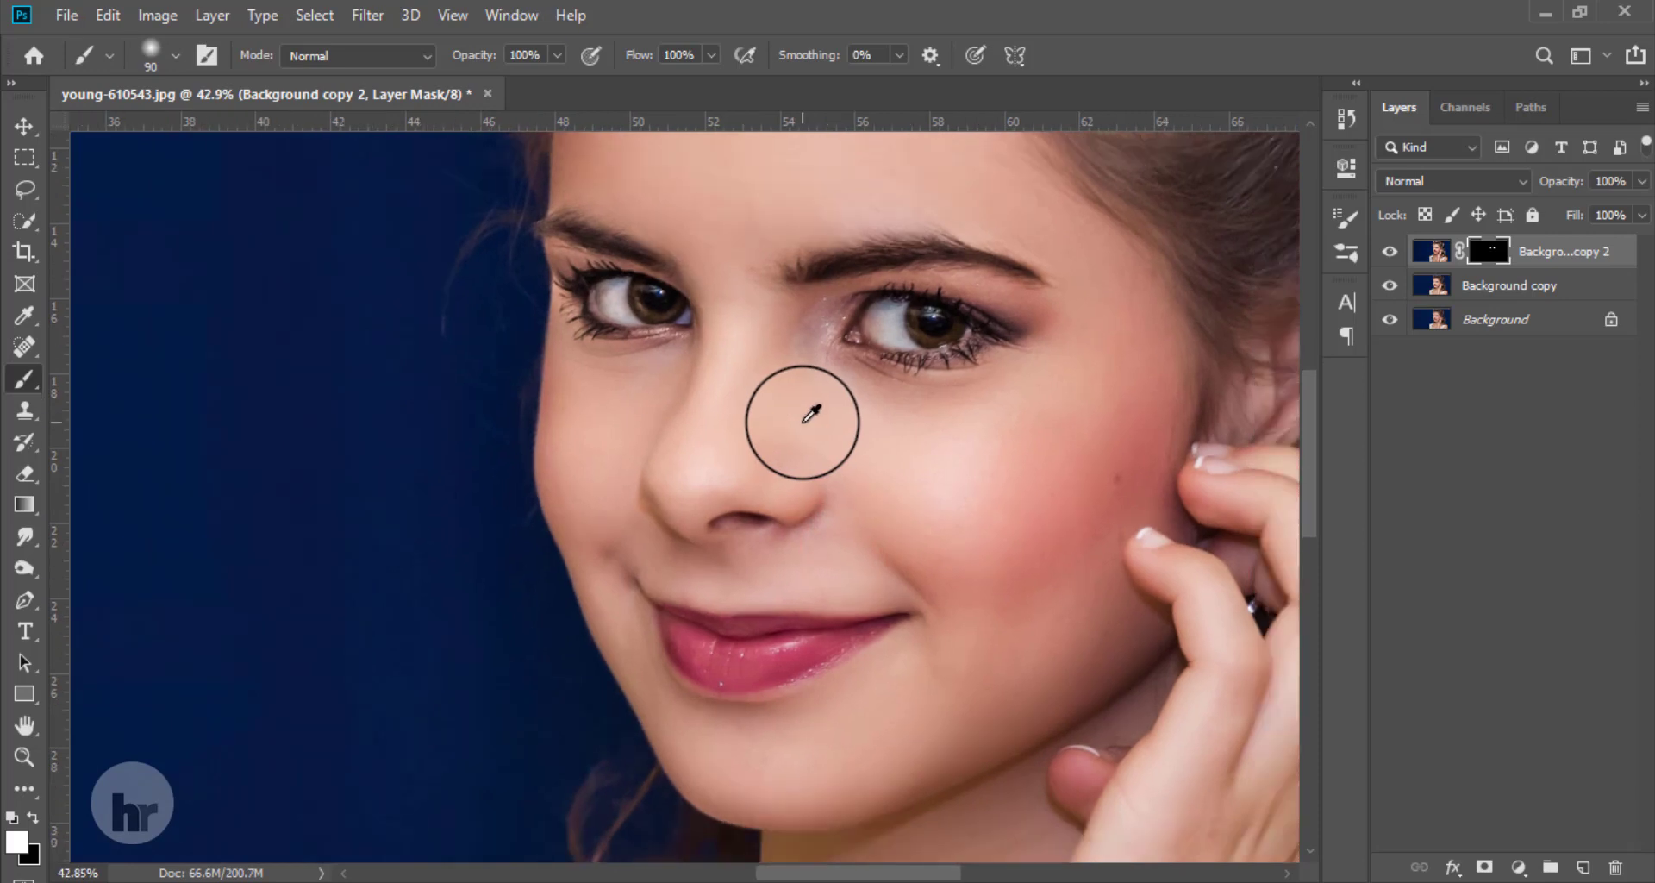
pyautogui.scroll(2, 810, 414)
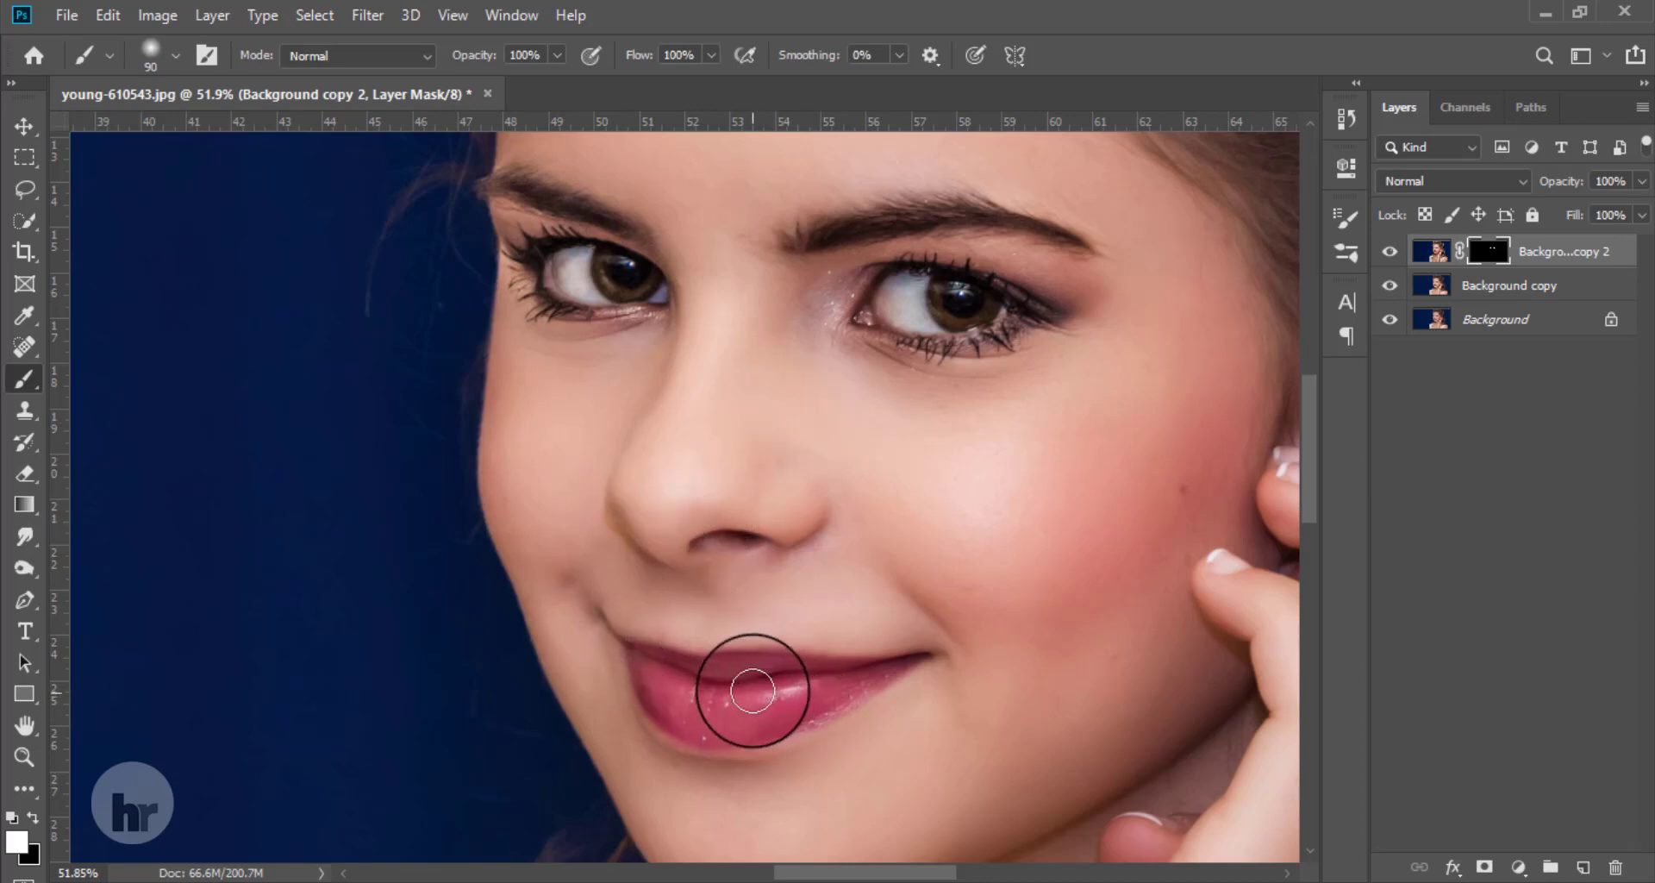
pyautogui.click(558, 55)
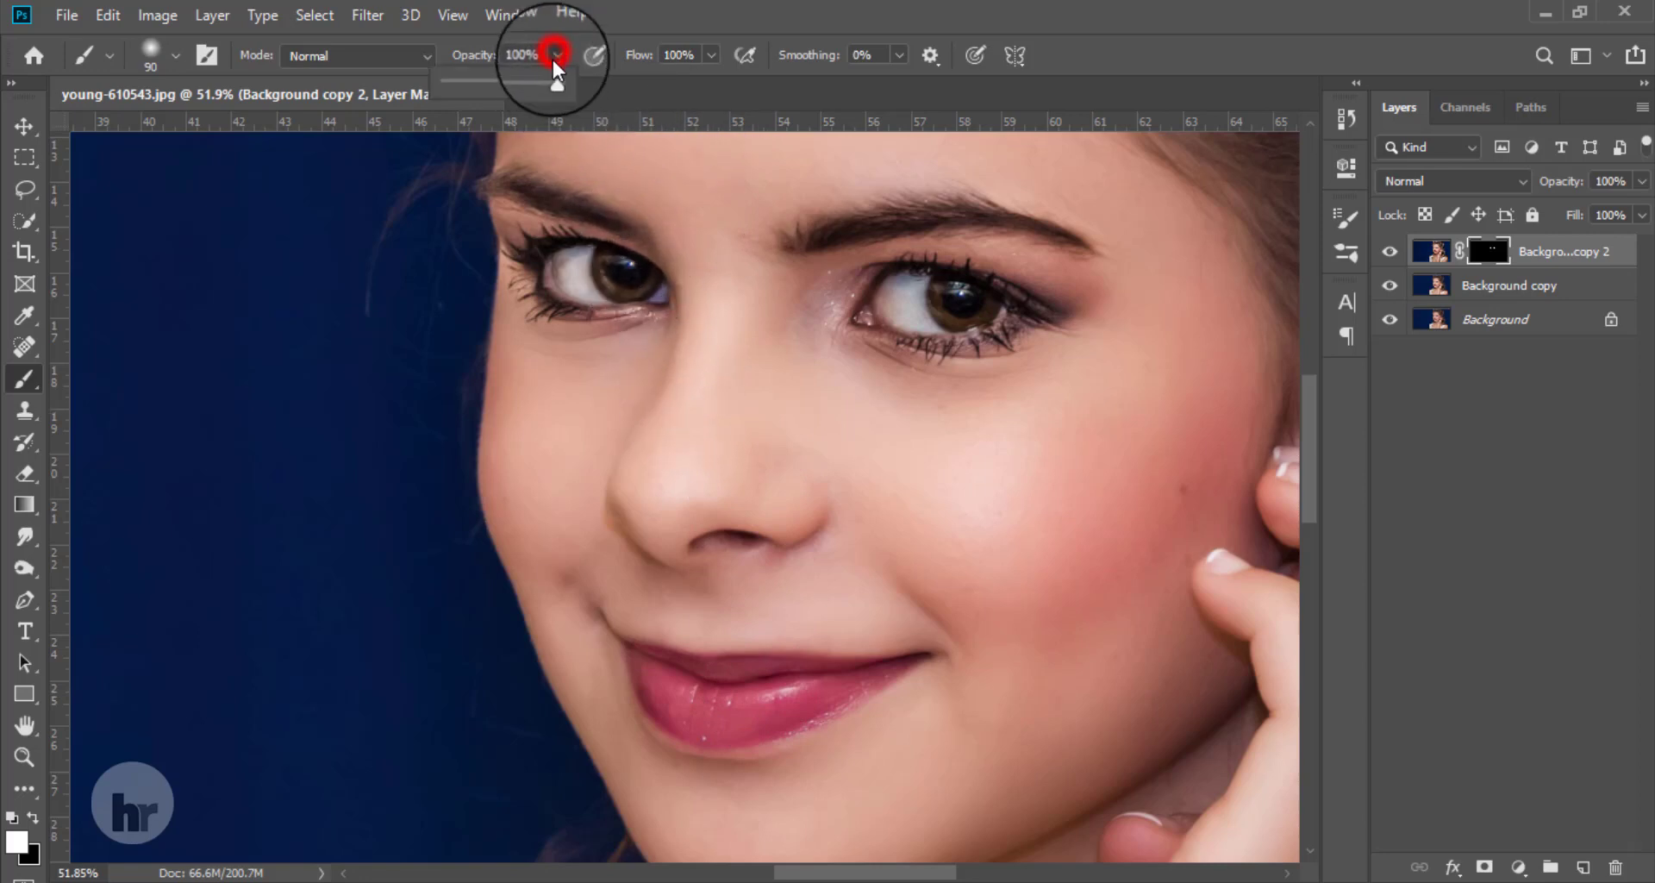
pyautogui.moveTo(497, 84); pyautogui.dragTo(479, 82)
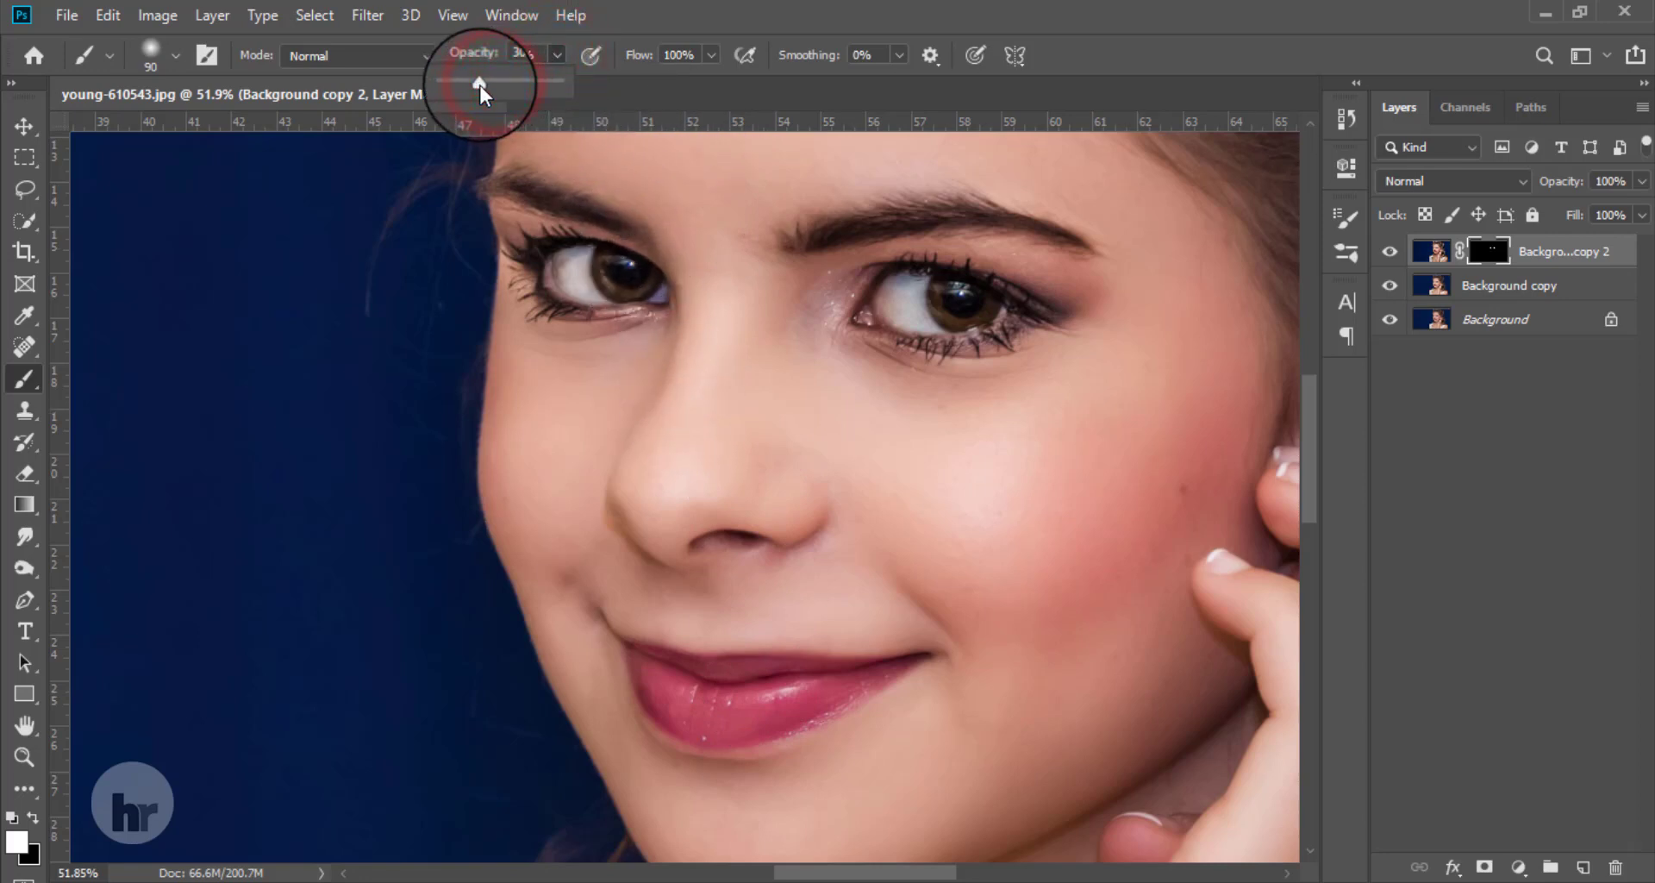
pyautogui.click(844, 13)
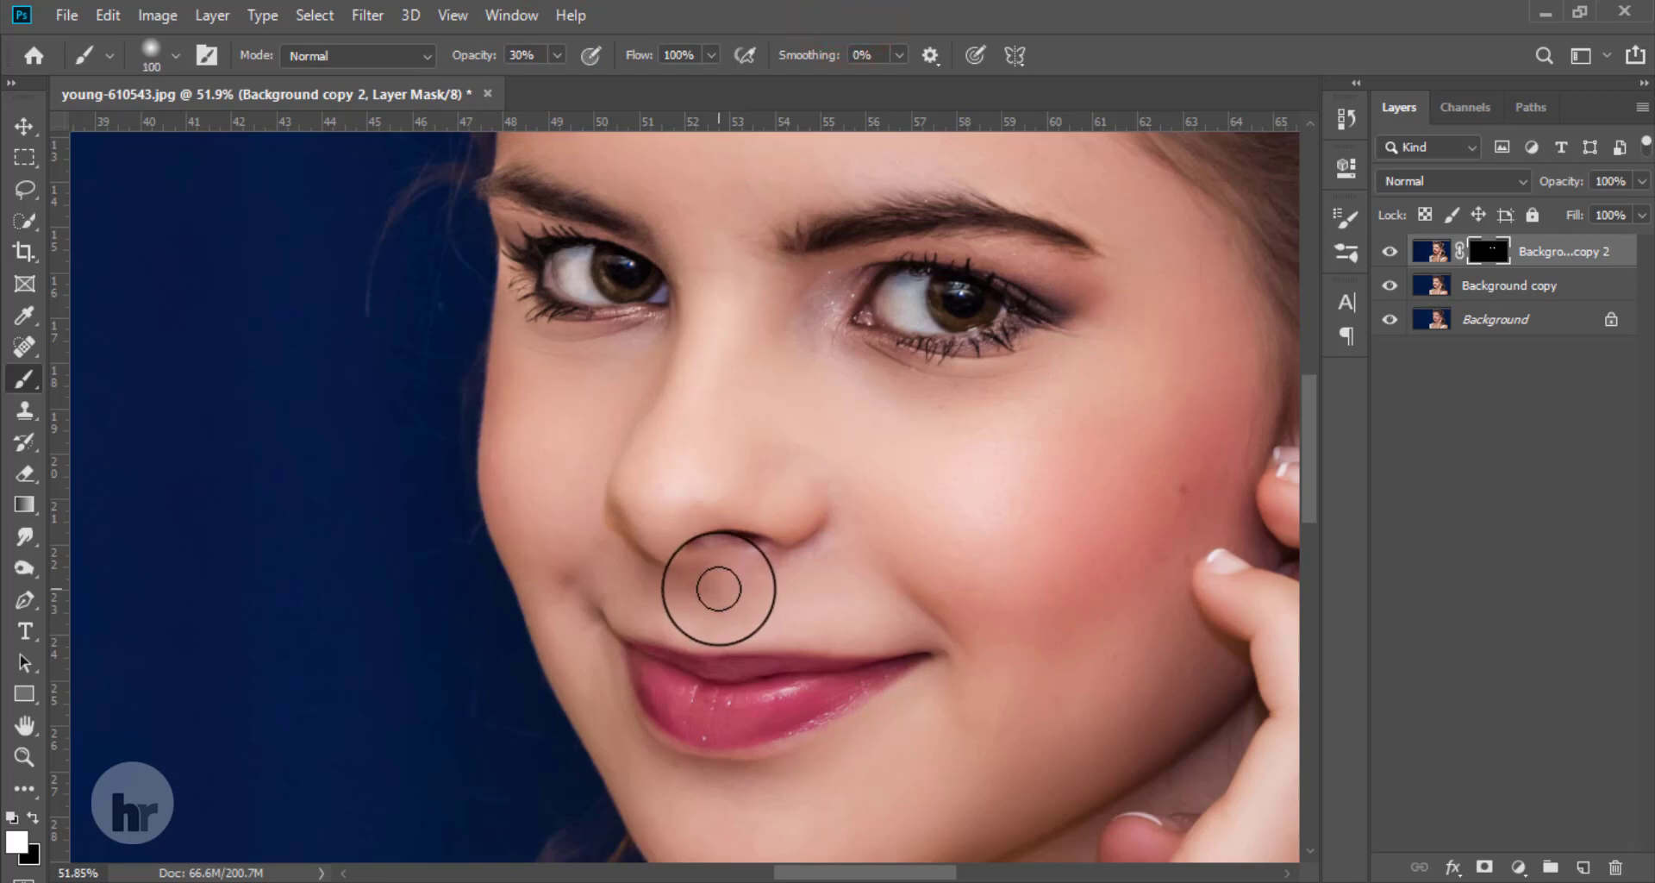
pyautogui.press('[')
pyautogui.moveTo(697, 543)
pyautogui.mouseDown()
pyautogui.moveTo(765, 543)
pyautogui.moveTo(739, 545)
pyautogui.mouseUp()
pyautogui.moveTo(618, 546)
pyautogui.mouseDown()
pyautogui.moveTo(653, 547)
pyautogui.moveTo(625, 523)
pyautogui.mouseUp()
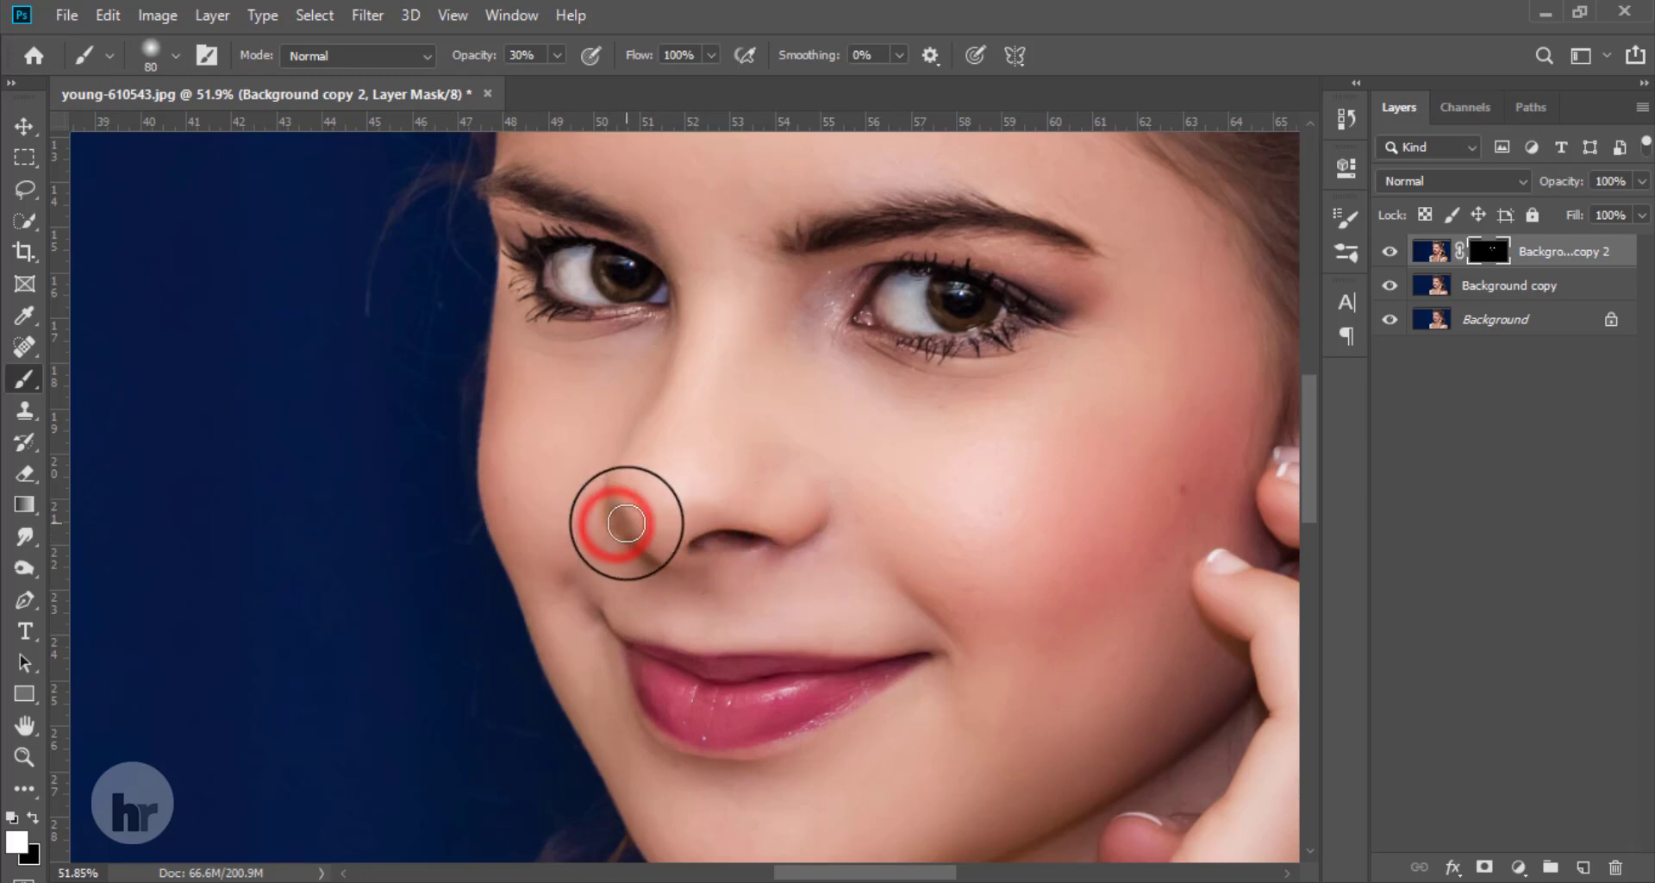
# Paint the mask over the smile creases beside the mouth and over the lips at 30% brush opacity
pyautogui.moveTo(898, 586); pyautogui.dragTo(962, 657)
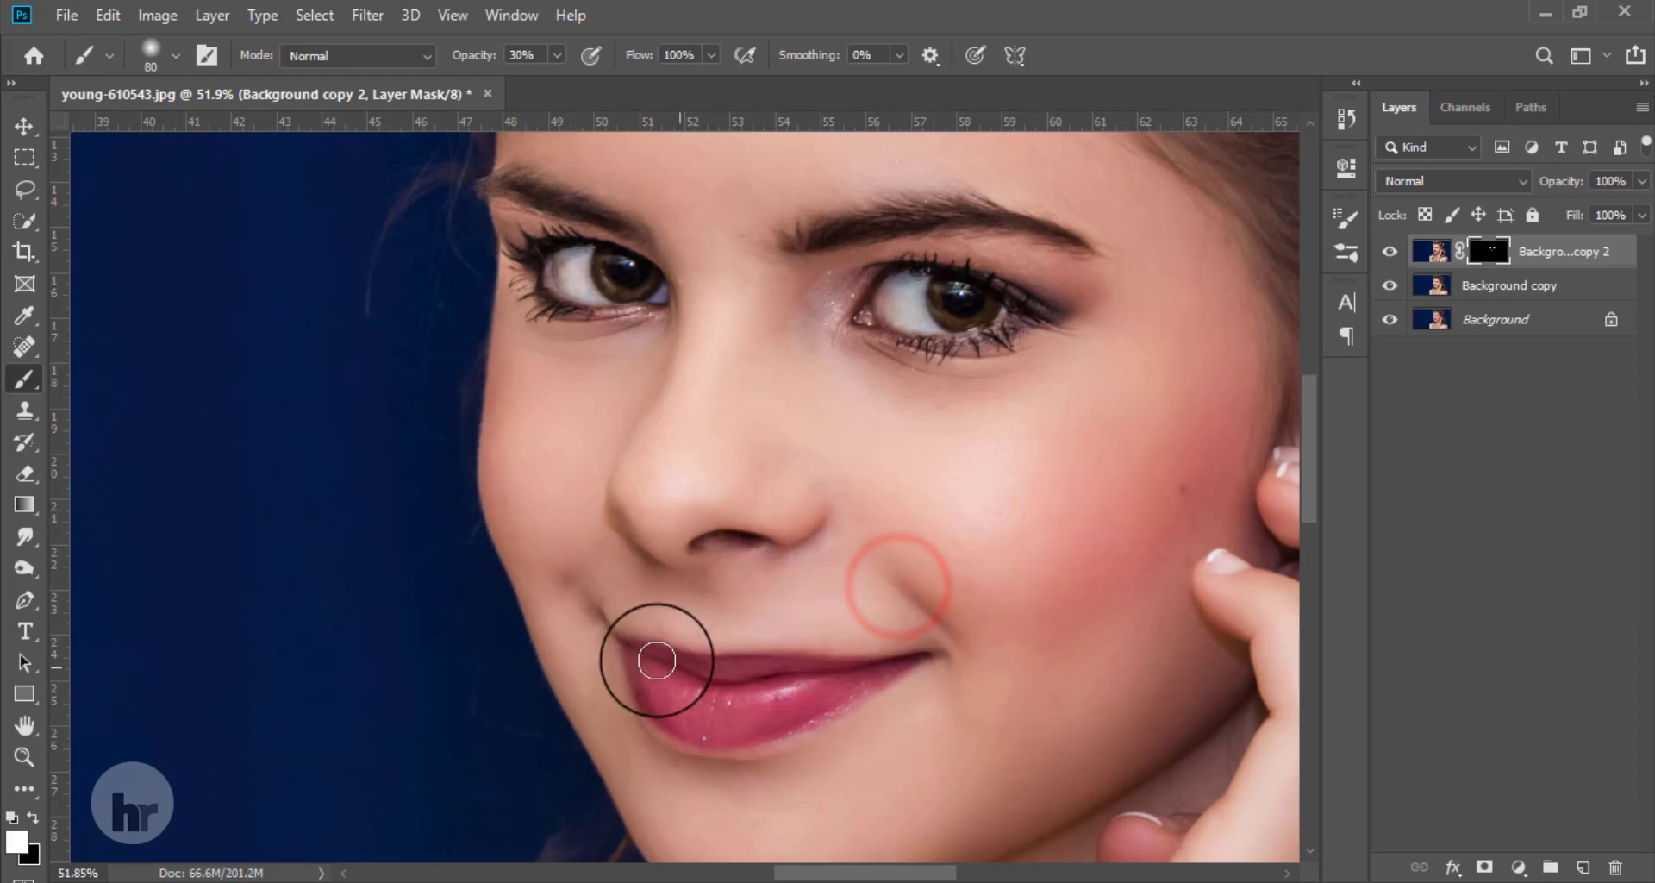
pyautogui.moveTo(568, 586); pyautogui.dragTo(583, 613)
pyautogui.press(']')
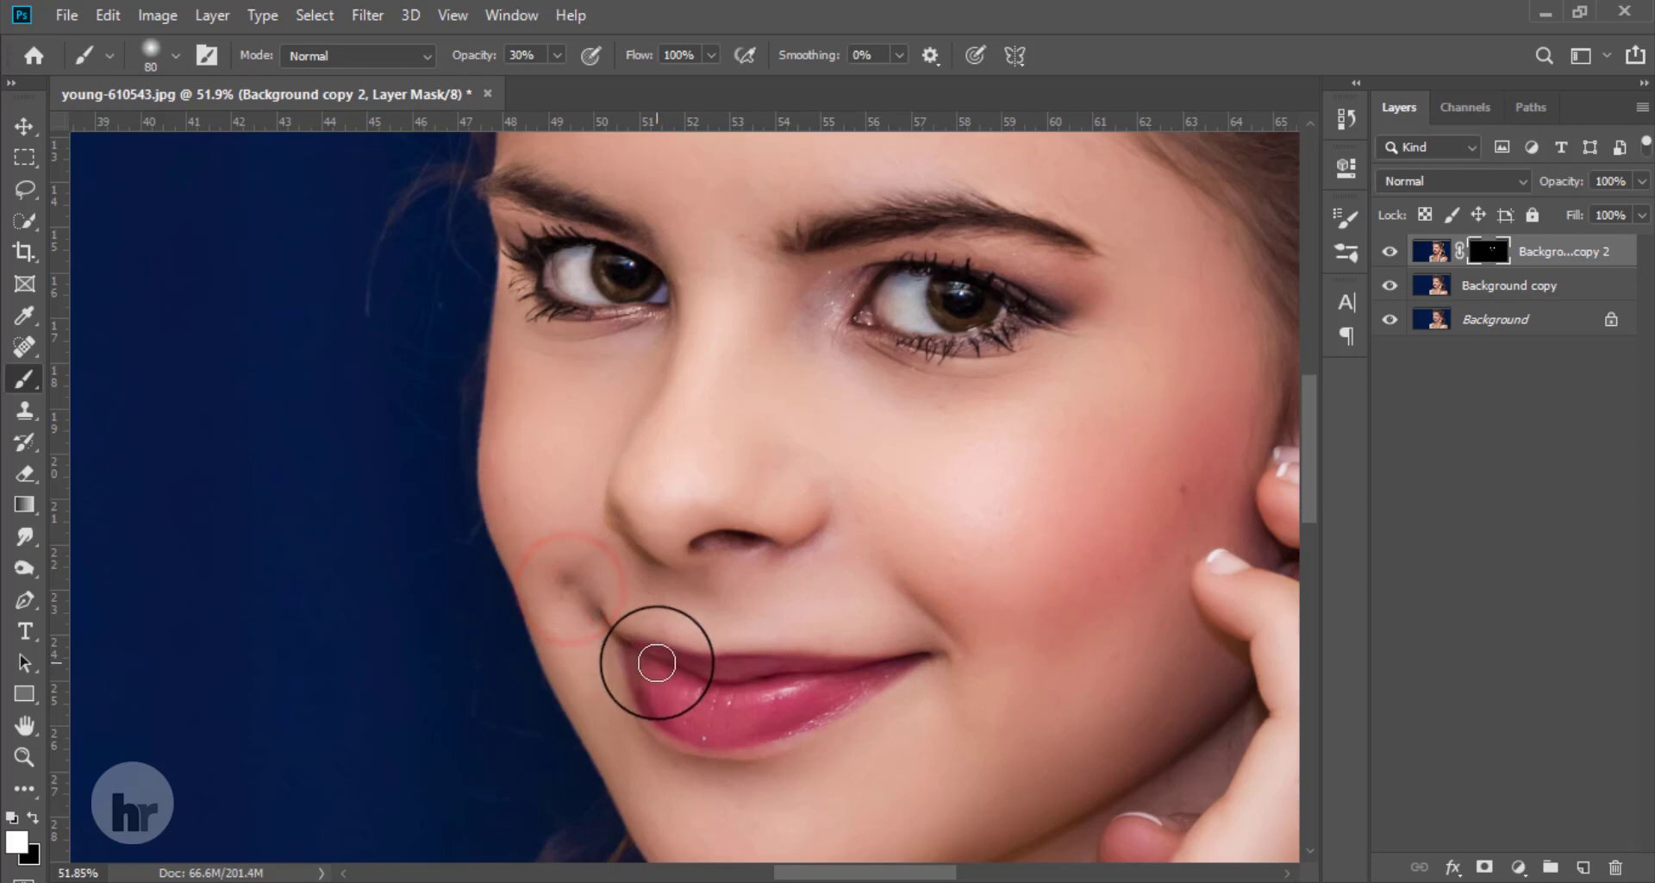
pyautogui.moveTo(629, 649)
pyautogui.mouseDown()
pyautogui.moveTo(724, 676)
pyautogui.moveTo(929, 665)
pyautogui.moveTo(861, 685)
pyautogui.moveTo(633, 658)
pyautogui.moveTo(822, 682)
pyautogui.moveTo(919, 671)
pyautogui.moveTo(865, 684)
pyautogui.moveTo(888, 667)
pyautogui.moveTo(805, 614)
pyautogui.moveTo(929, 661)
pyautogui.moveTo(792, 688)
pyautogui.moveTo(619, 652)
pyautogui.mouseUp()
pyautogui.press(']')
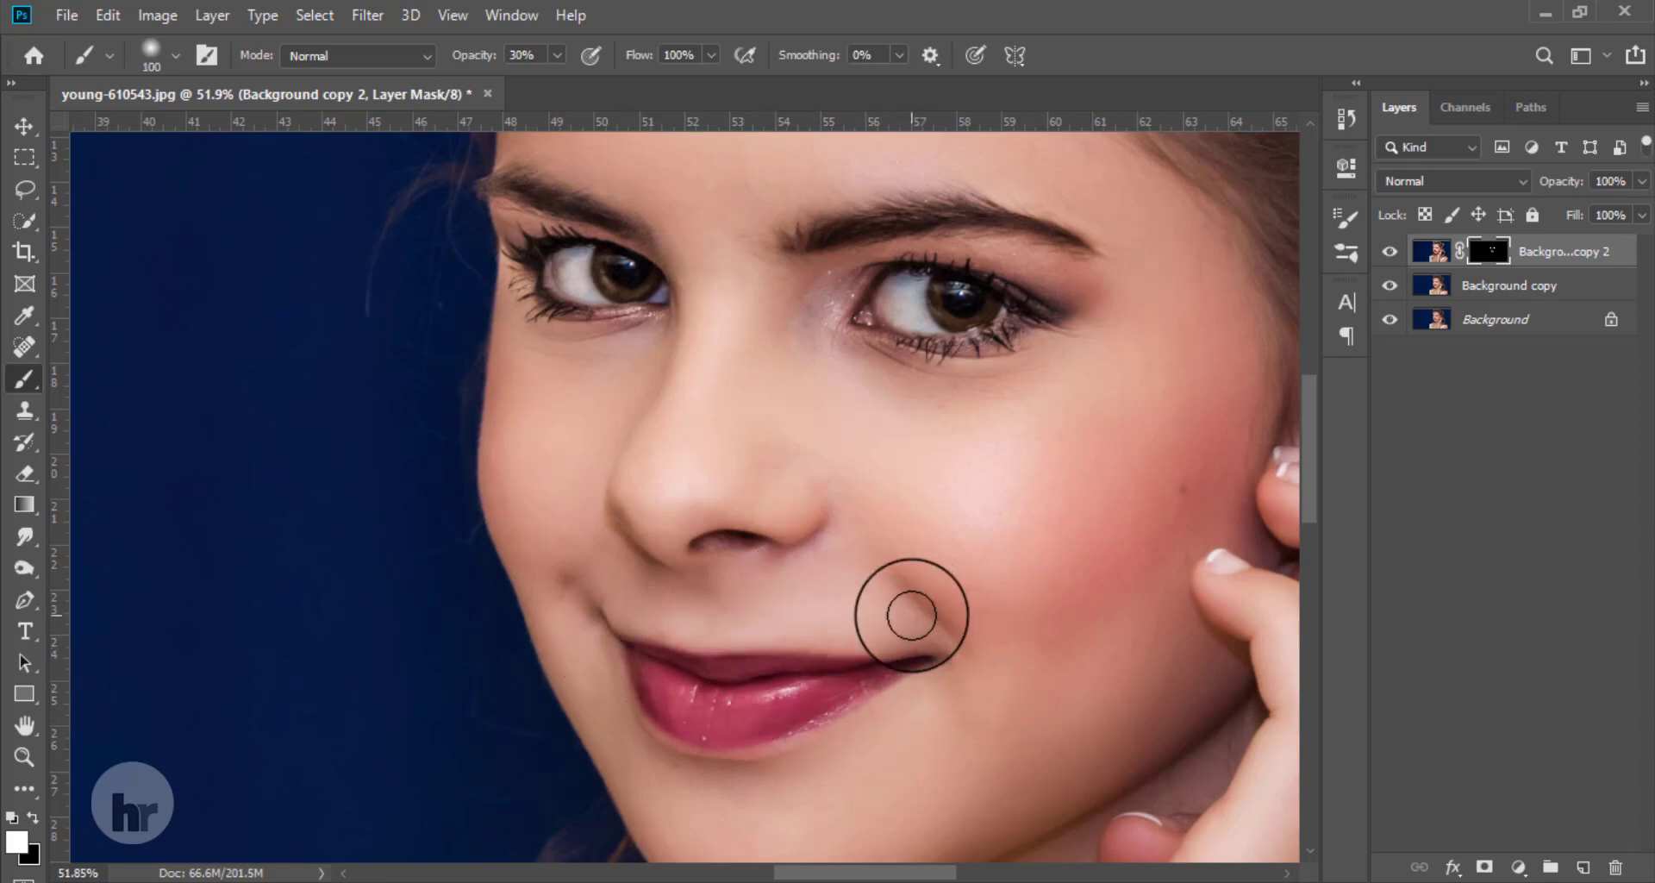
# Compare the face with and without the clarity effect by hiding and reshowing the Background copy 2 layer twice
pyautogui.scroll(-5, 911, 616)
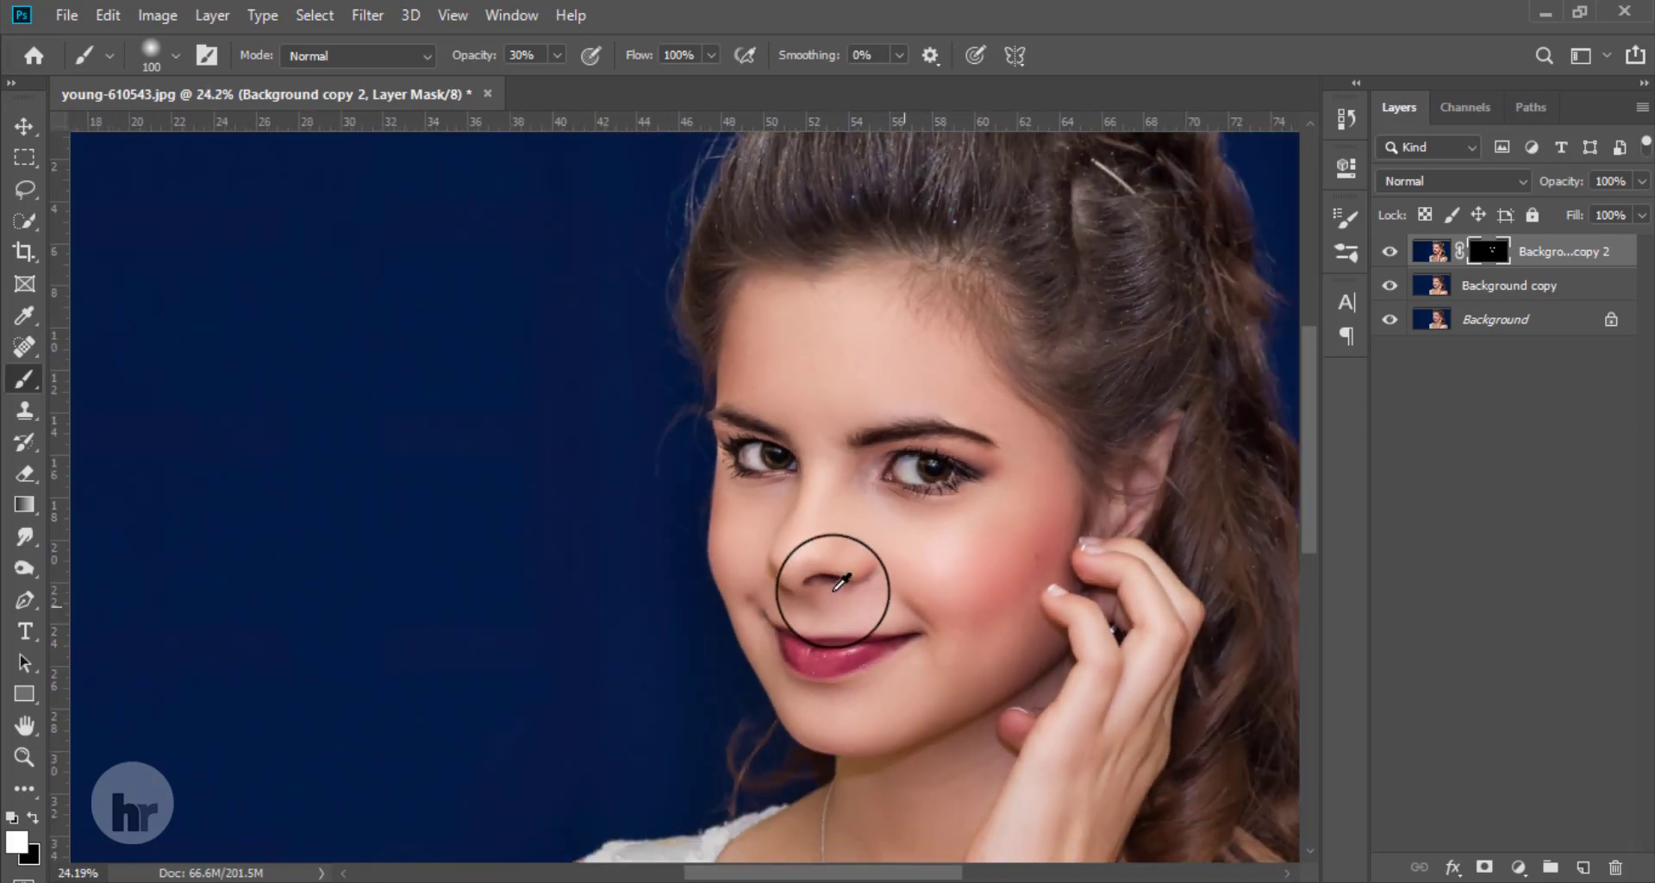
pyautogui.scroll(-3, 840, 583)
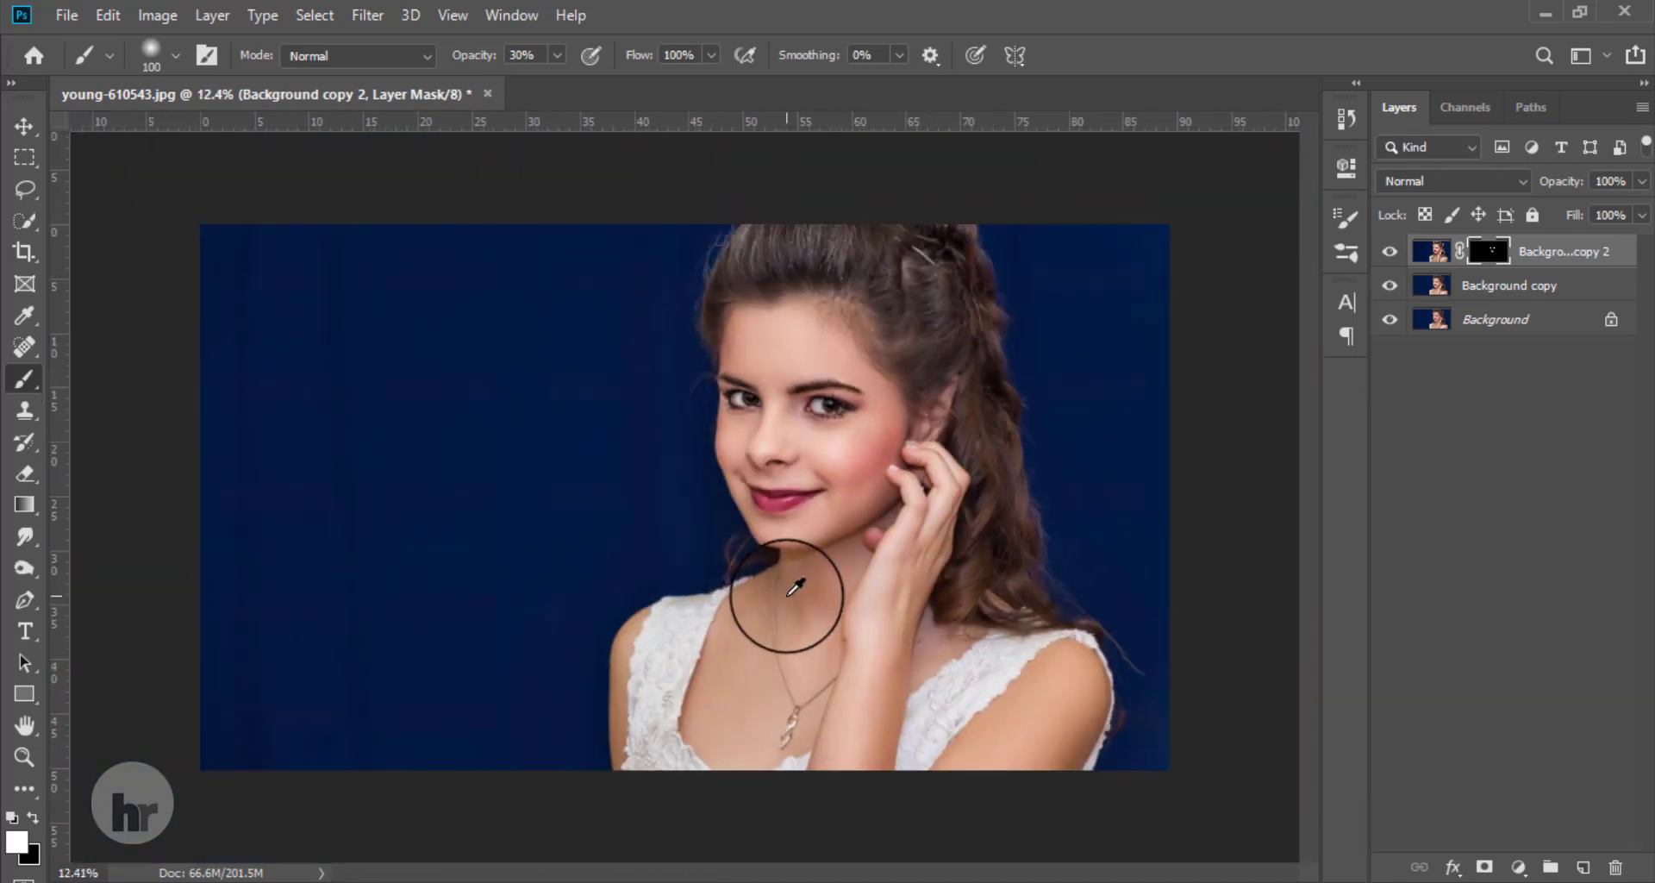
pyautogui.scroll(5, 849, 539)
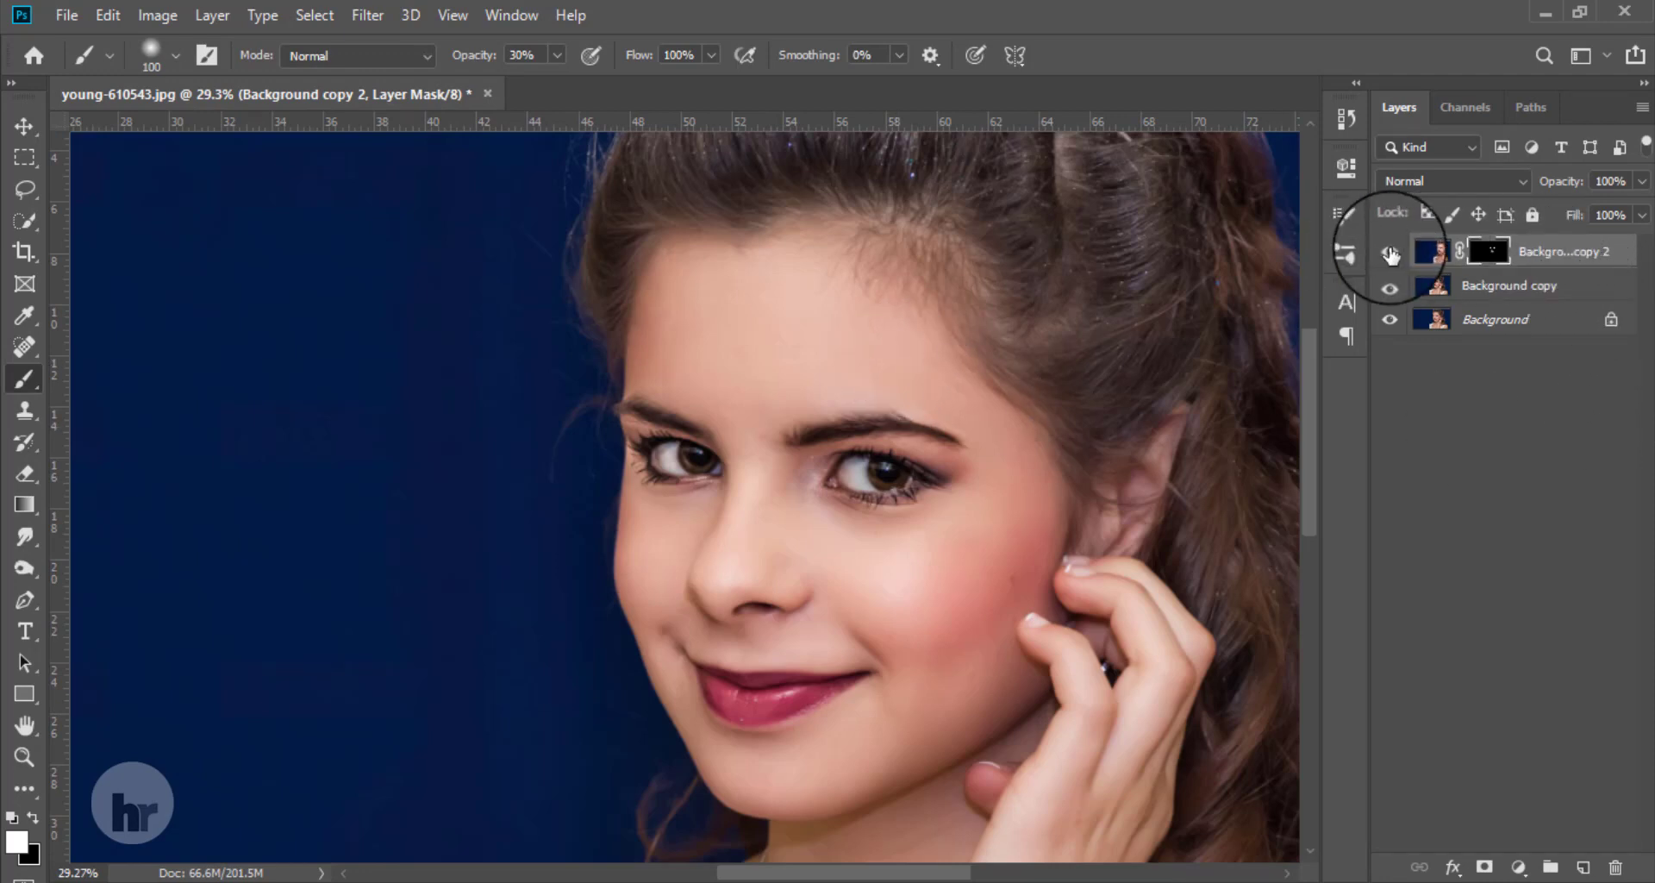
pyautogui.scroll(2, 1179, 371)
pyautogui.moveTo(1030, 478); pyautogui.dragTo(1064, 397)
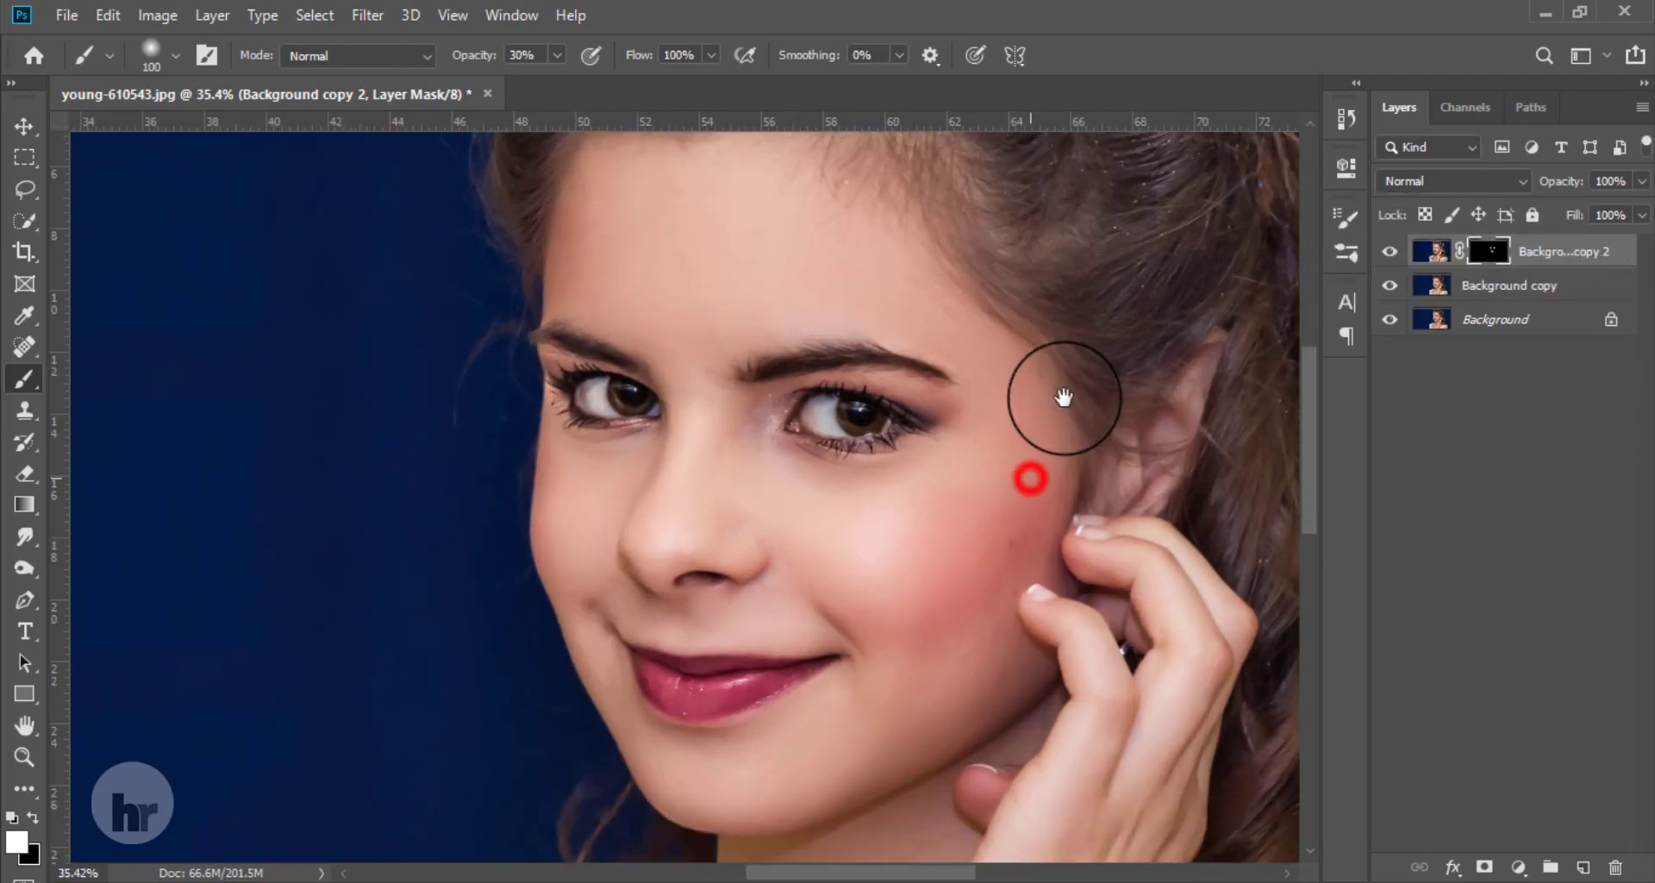
pyautogui.click(1389, 253)
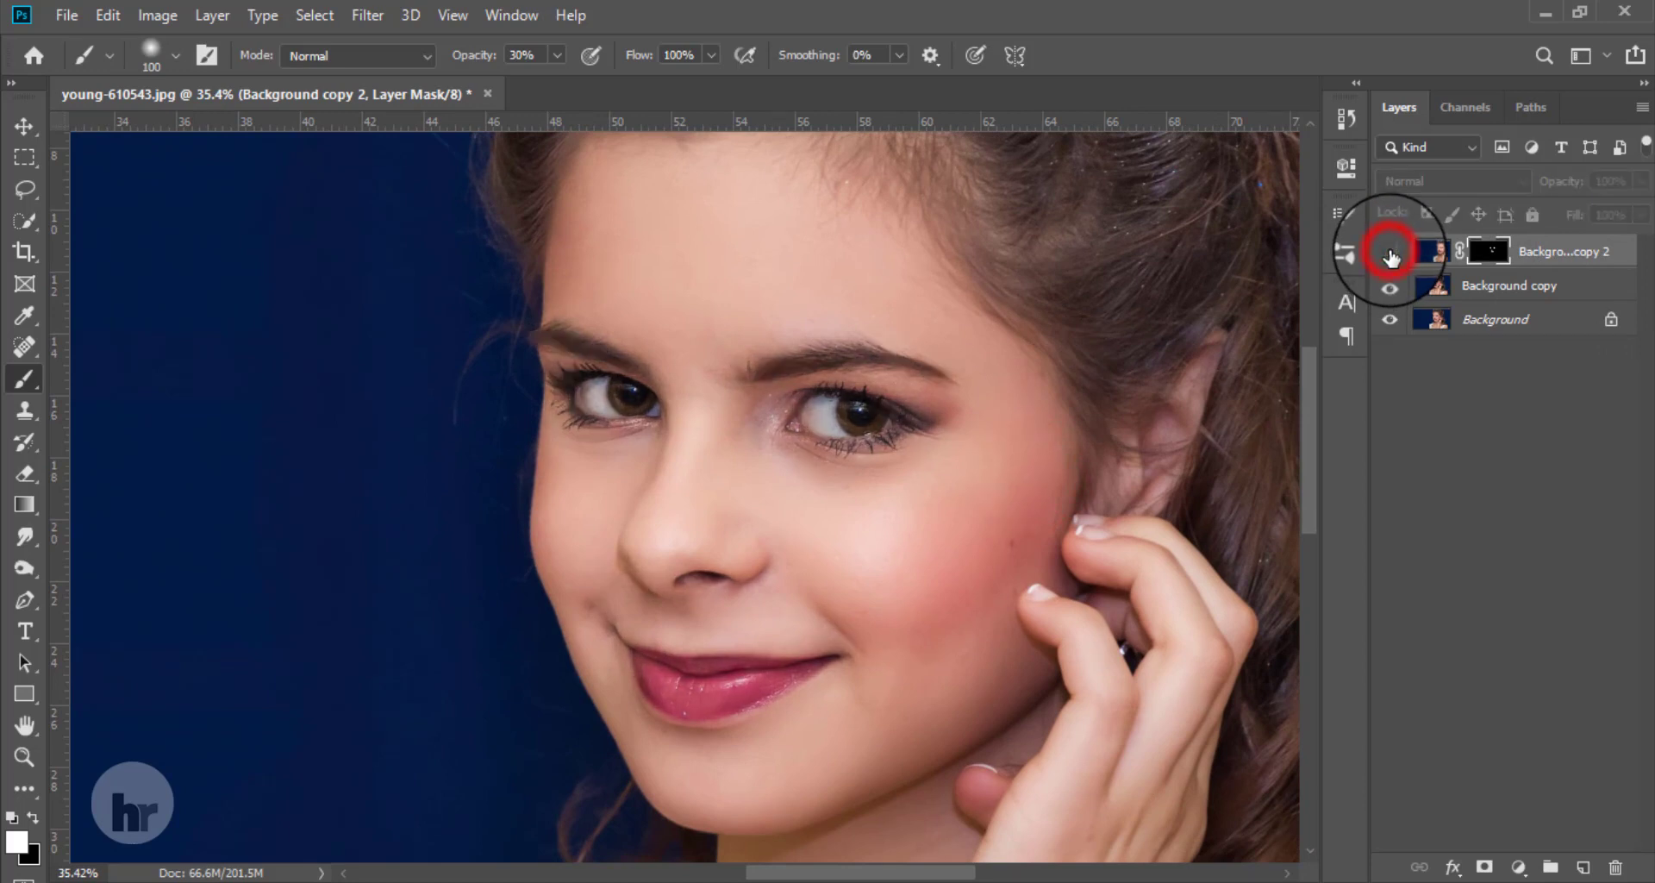
pyautogui.click(1390, 253)
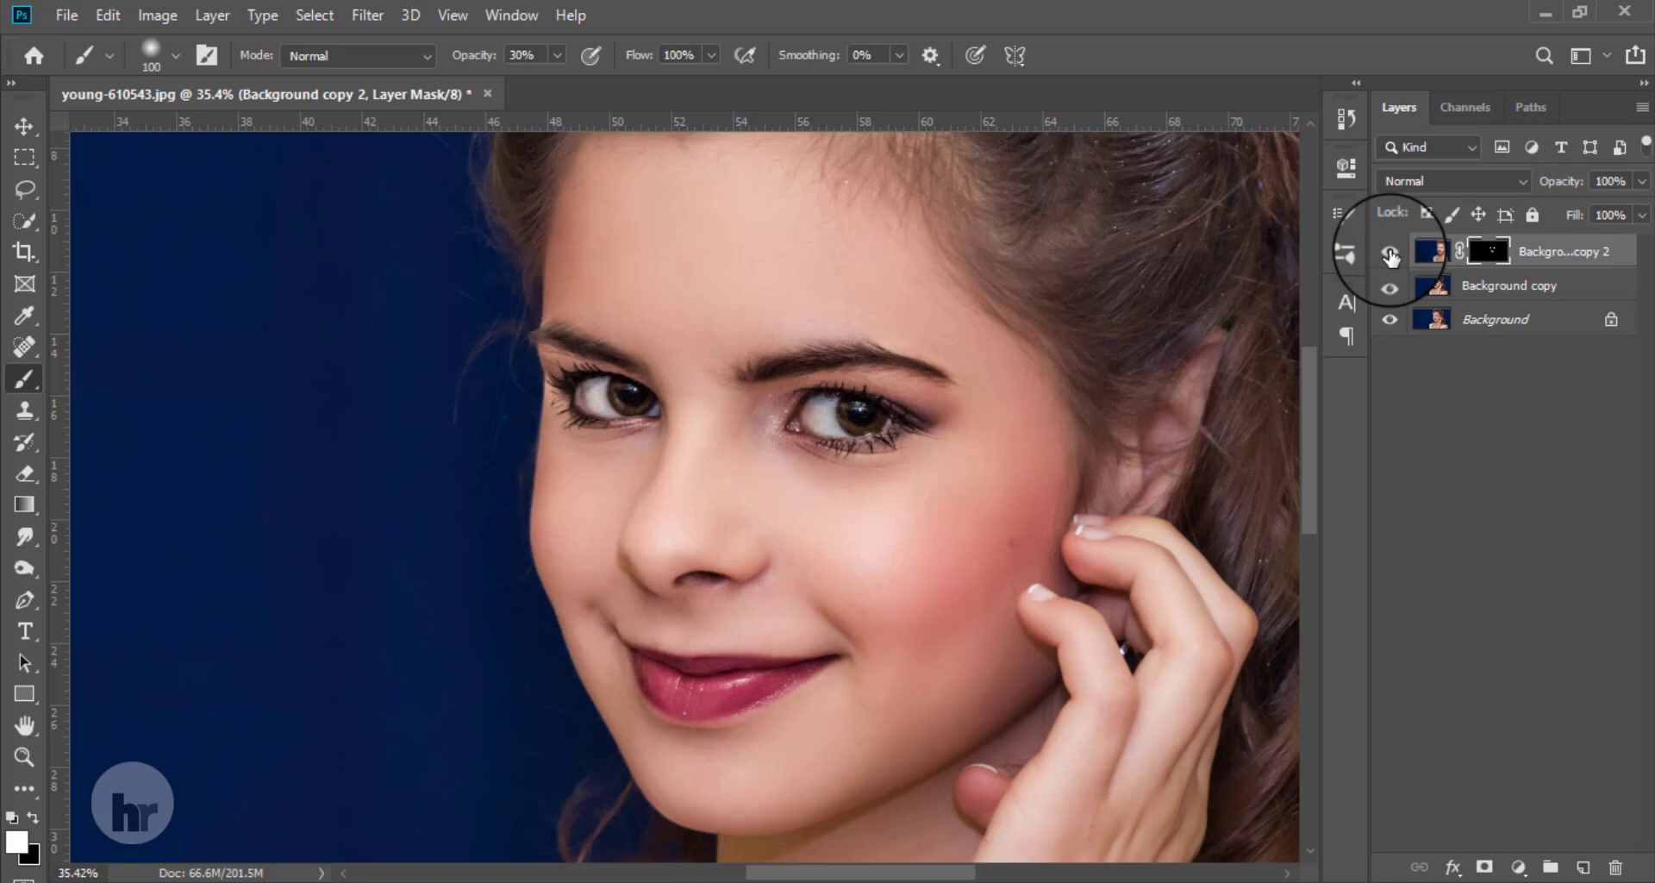
pyautogui.click(1390, 254)
pyautogui.click(1389, 253)
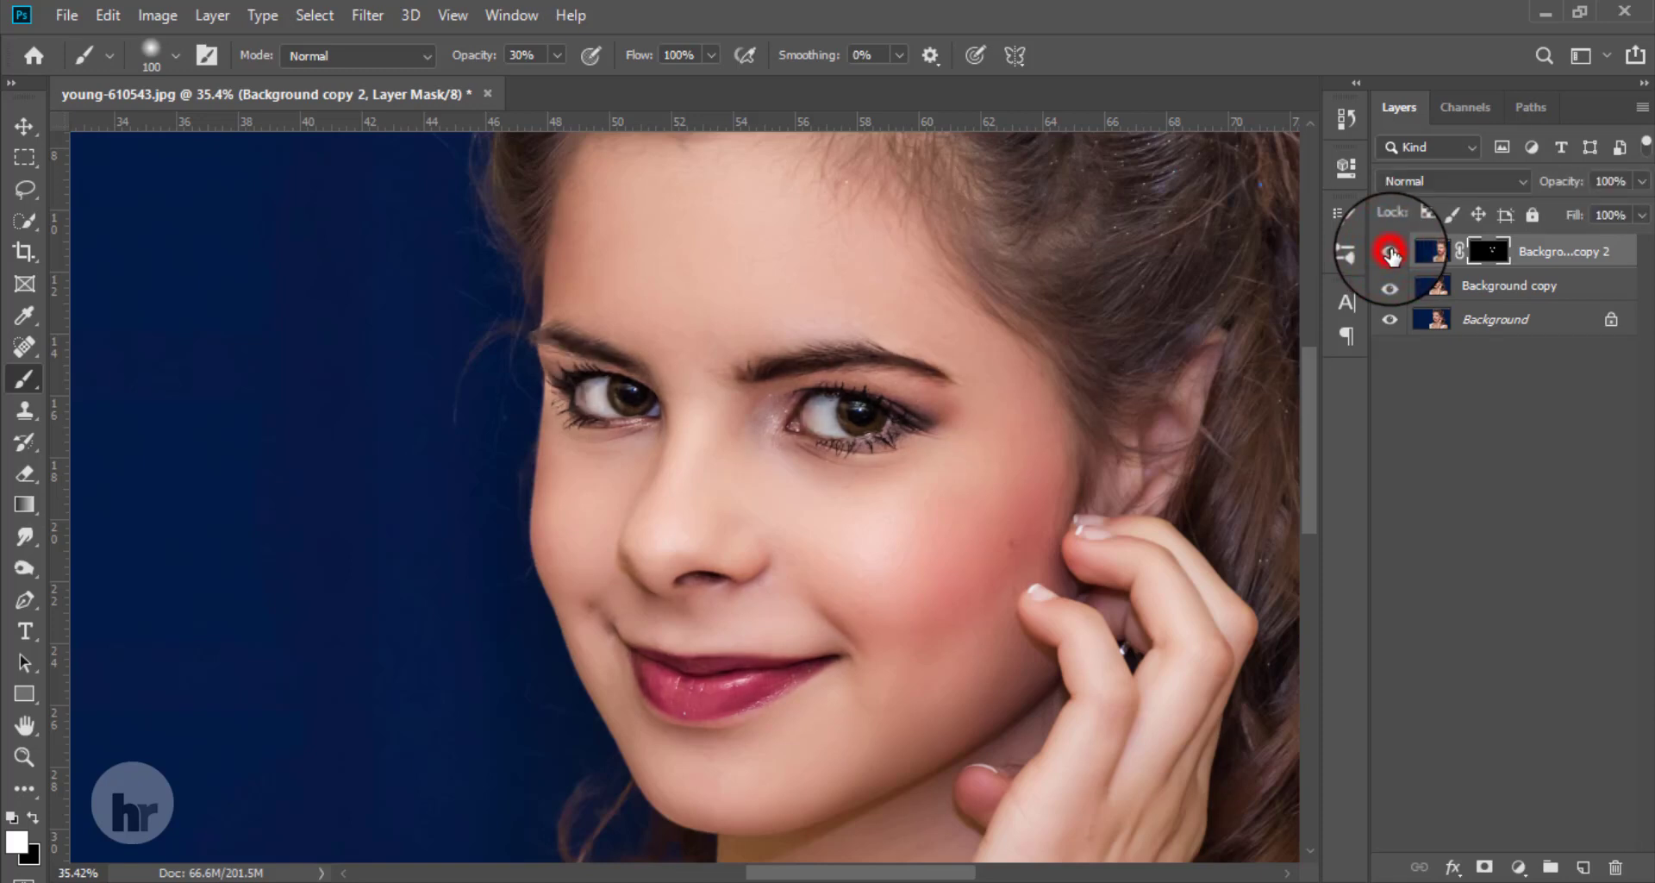
# Show only the Background layer to view the original face against the retouched version
pyautogui.scroll(-4, 973, 318)
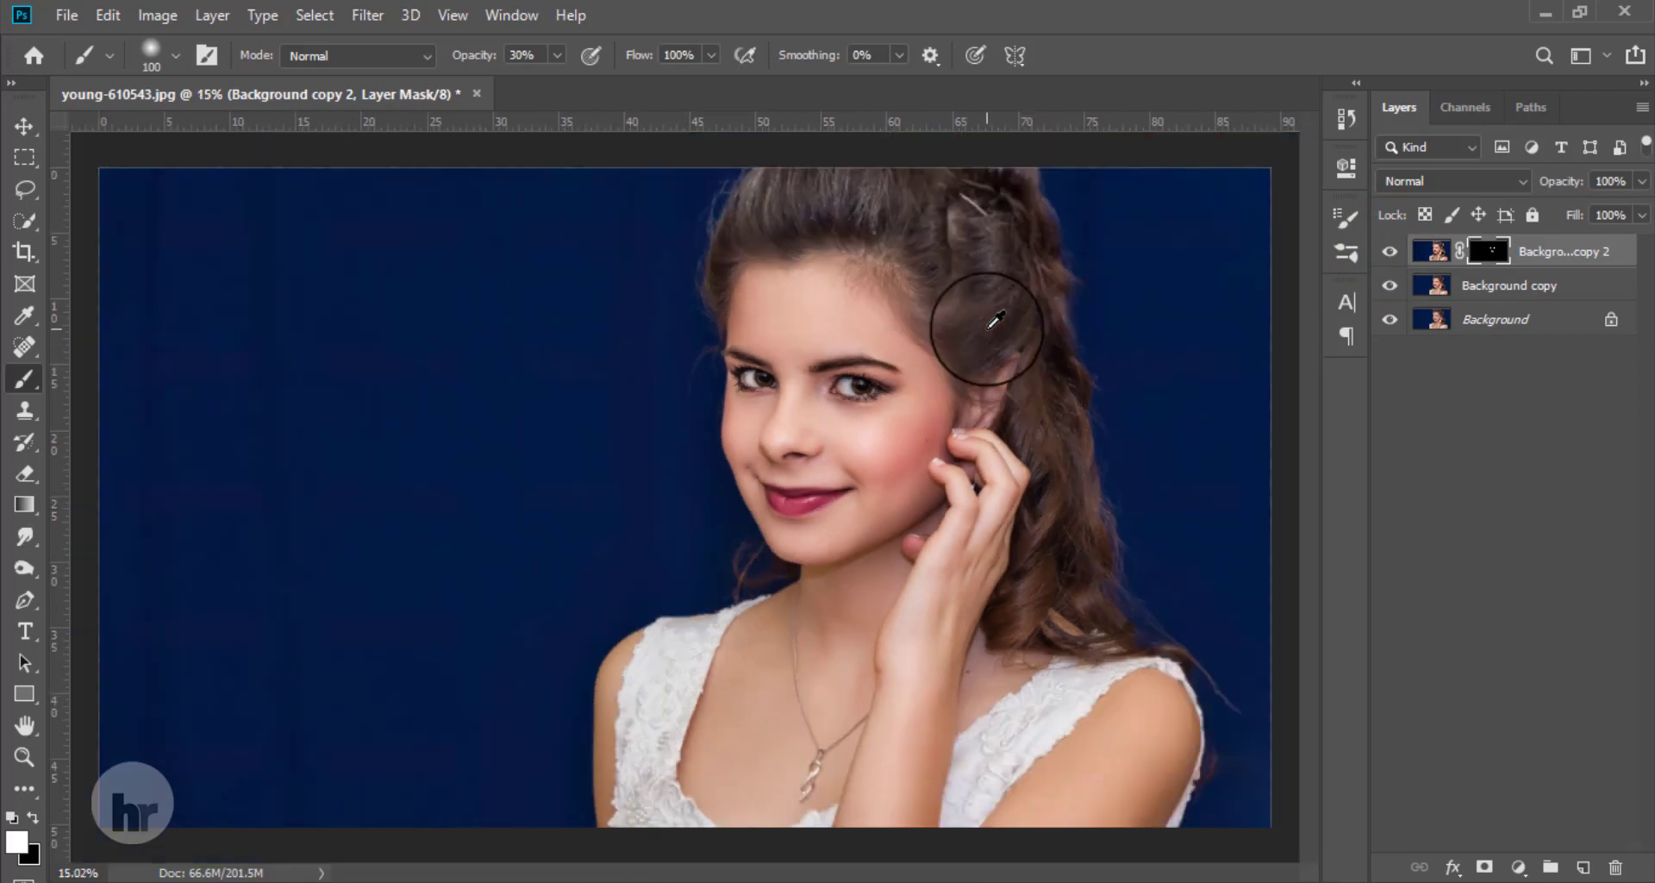
pyautogui.scroll(1, 991, 331)
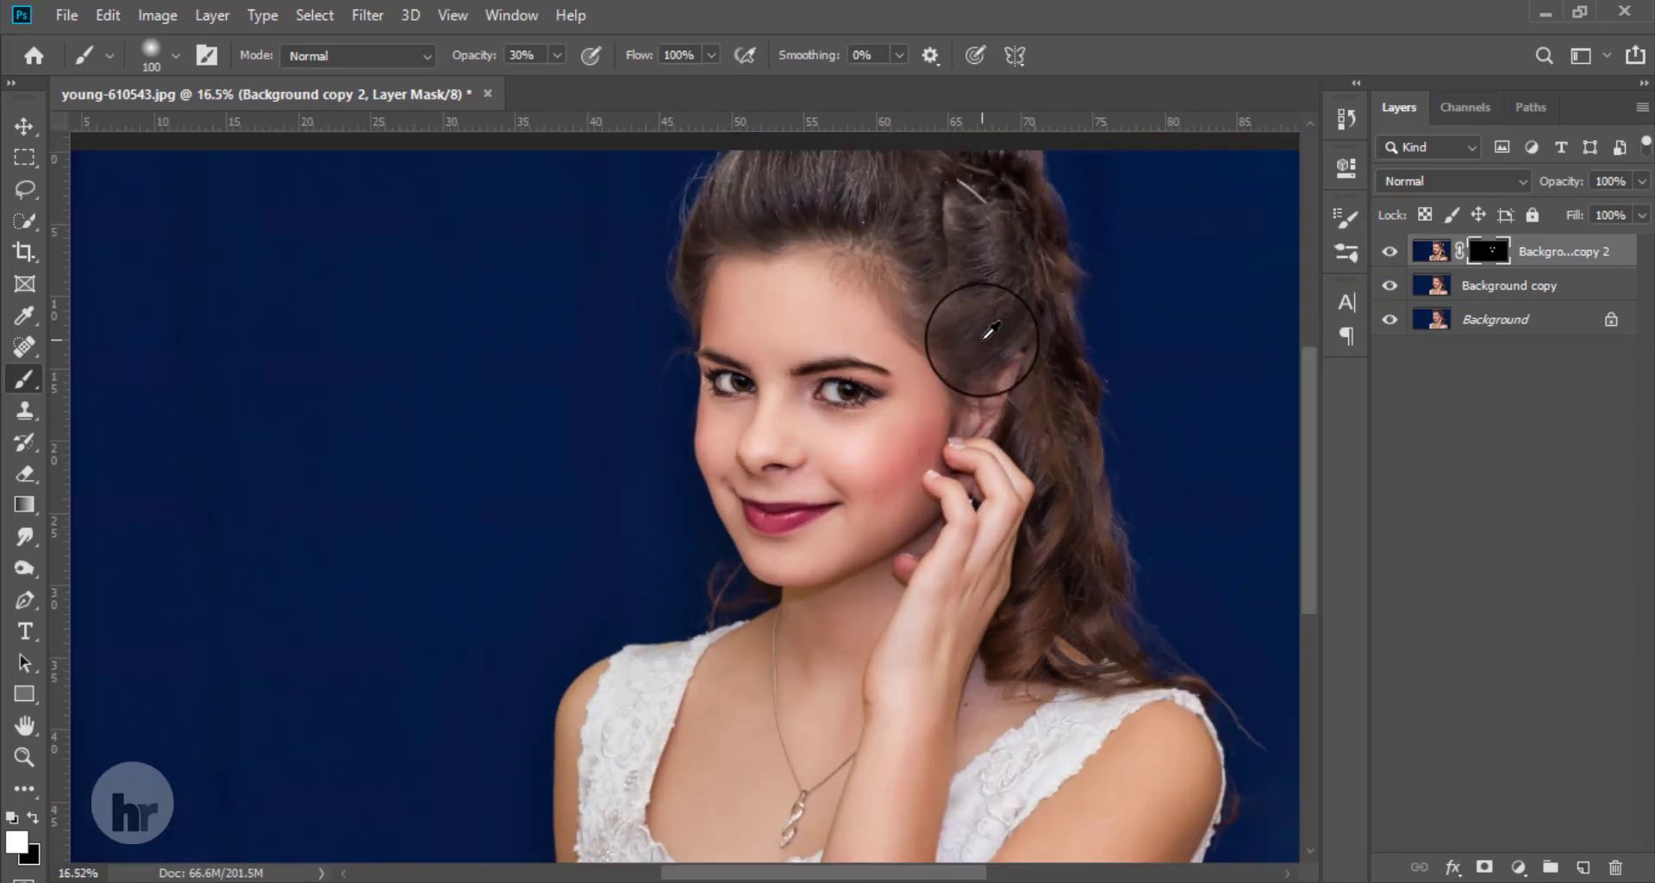
pyautogui.scroll(3, 853, 339)
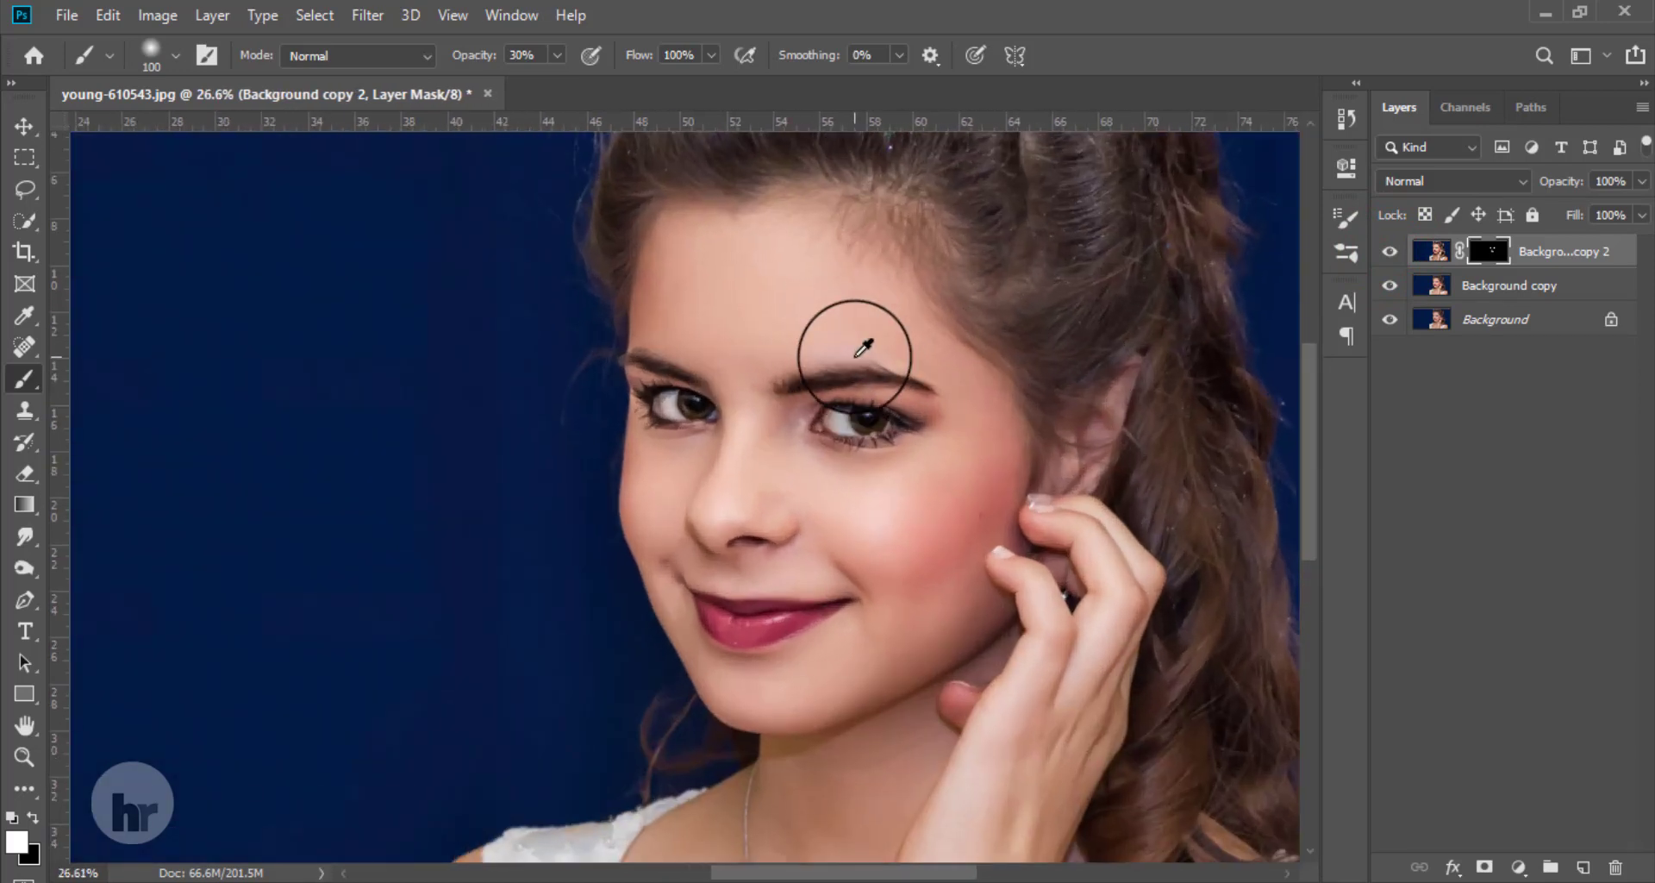
pyautogui.moveTo(856, 340); pyautogui.dragTo(861, 450)
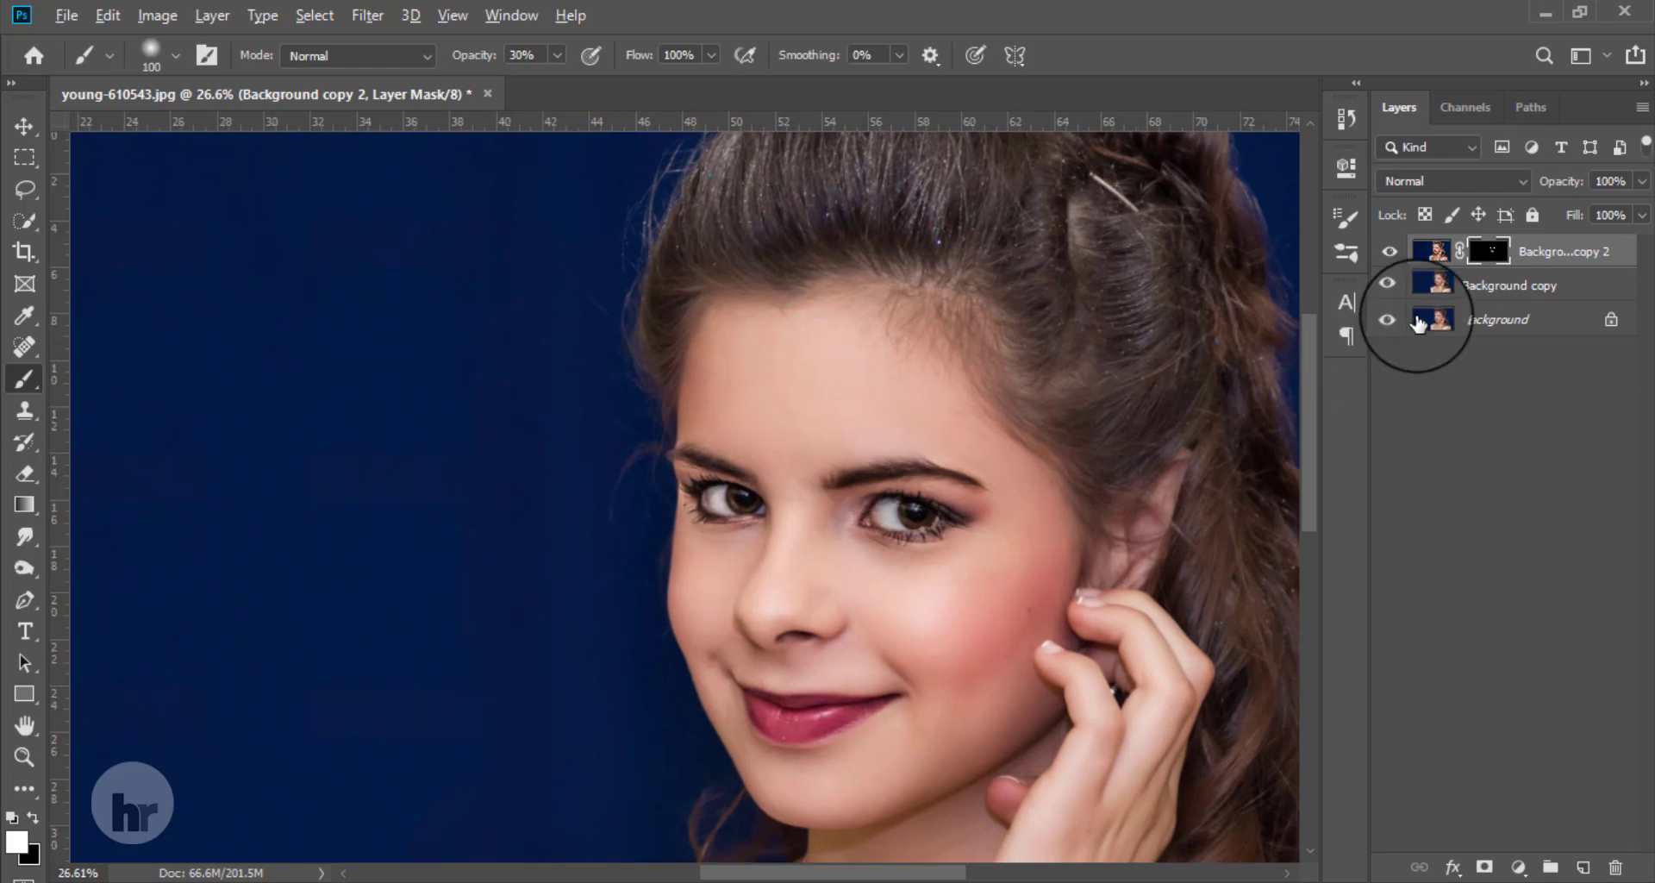
pyautogui.keyDown('alt'); pyautogui.click(1389, 320); pyautogui.keyUp('alt')
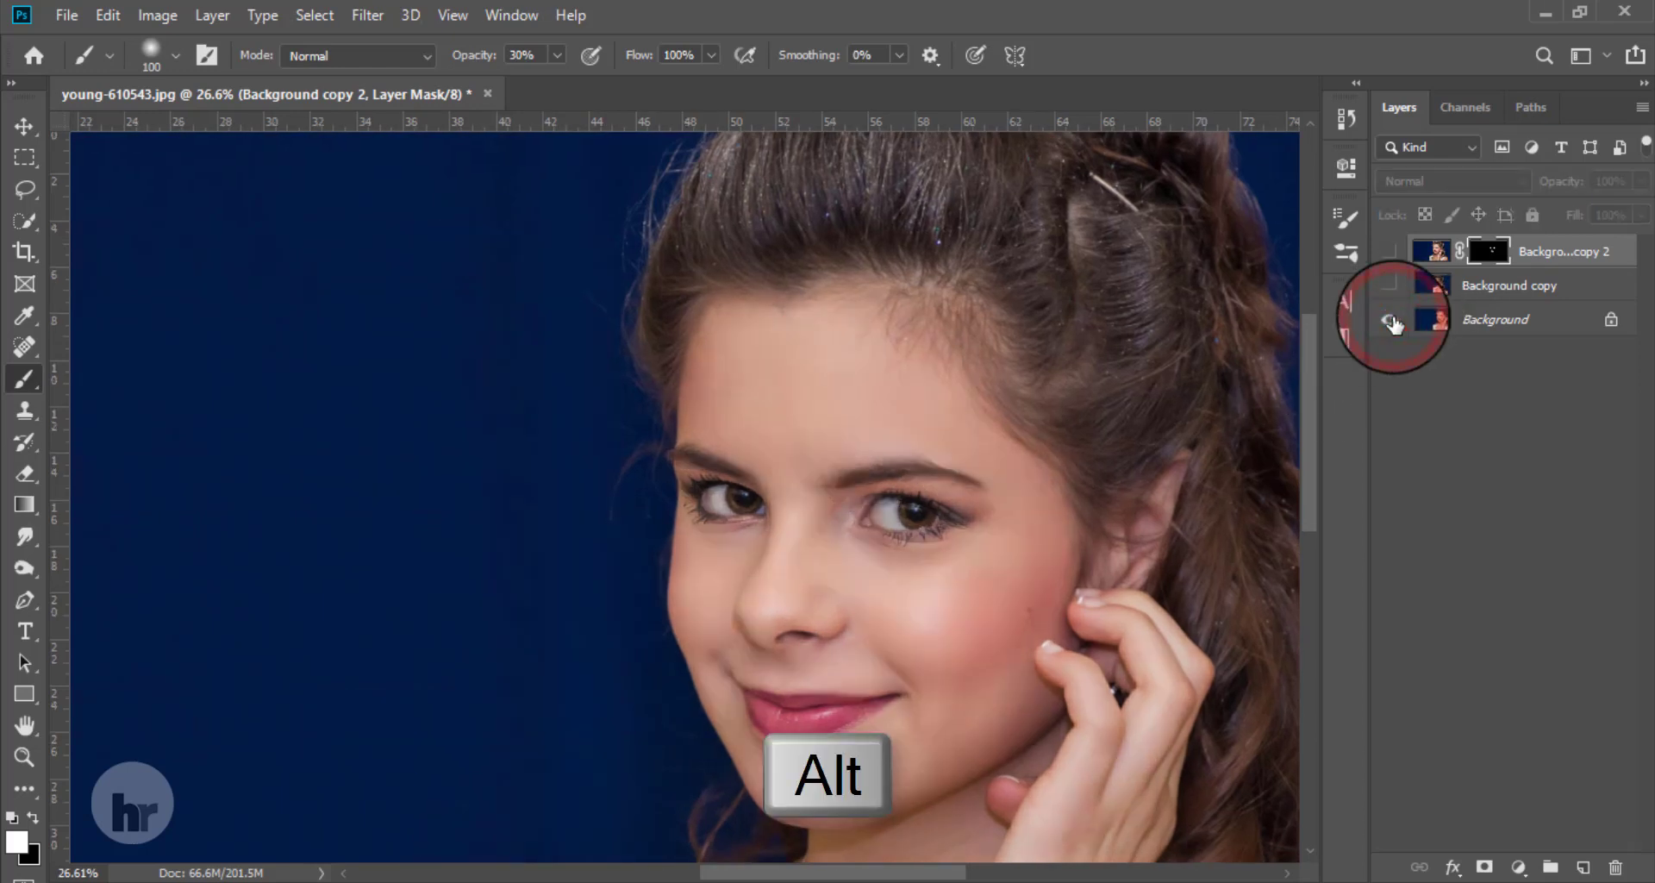